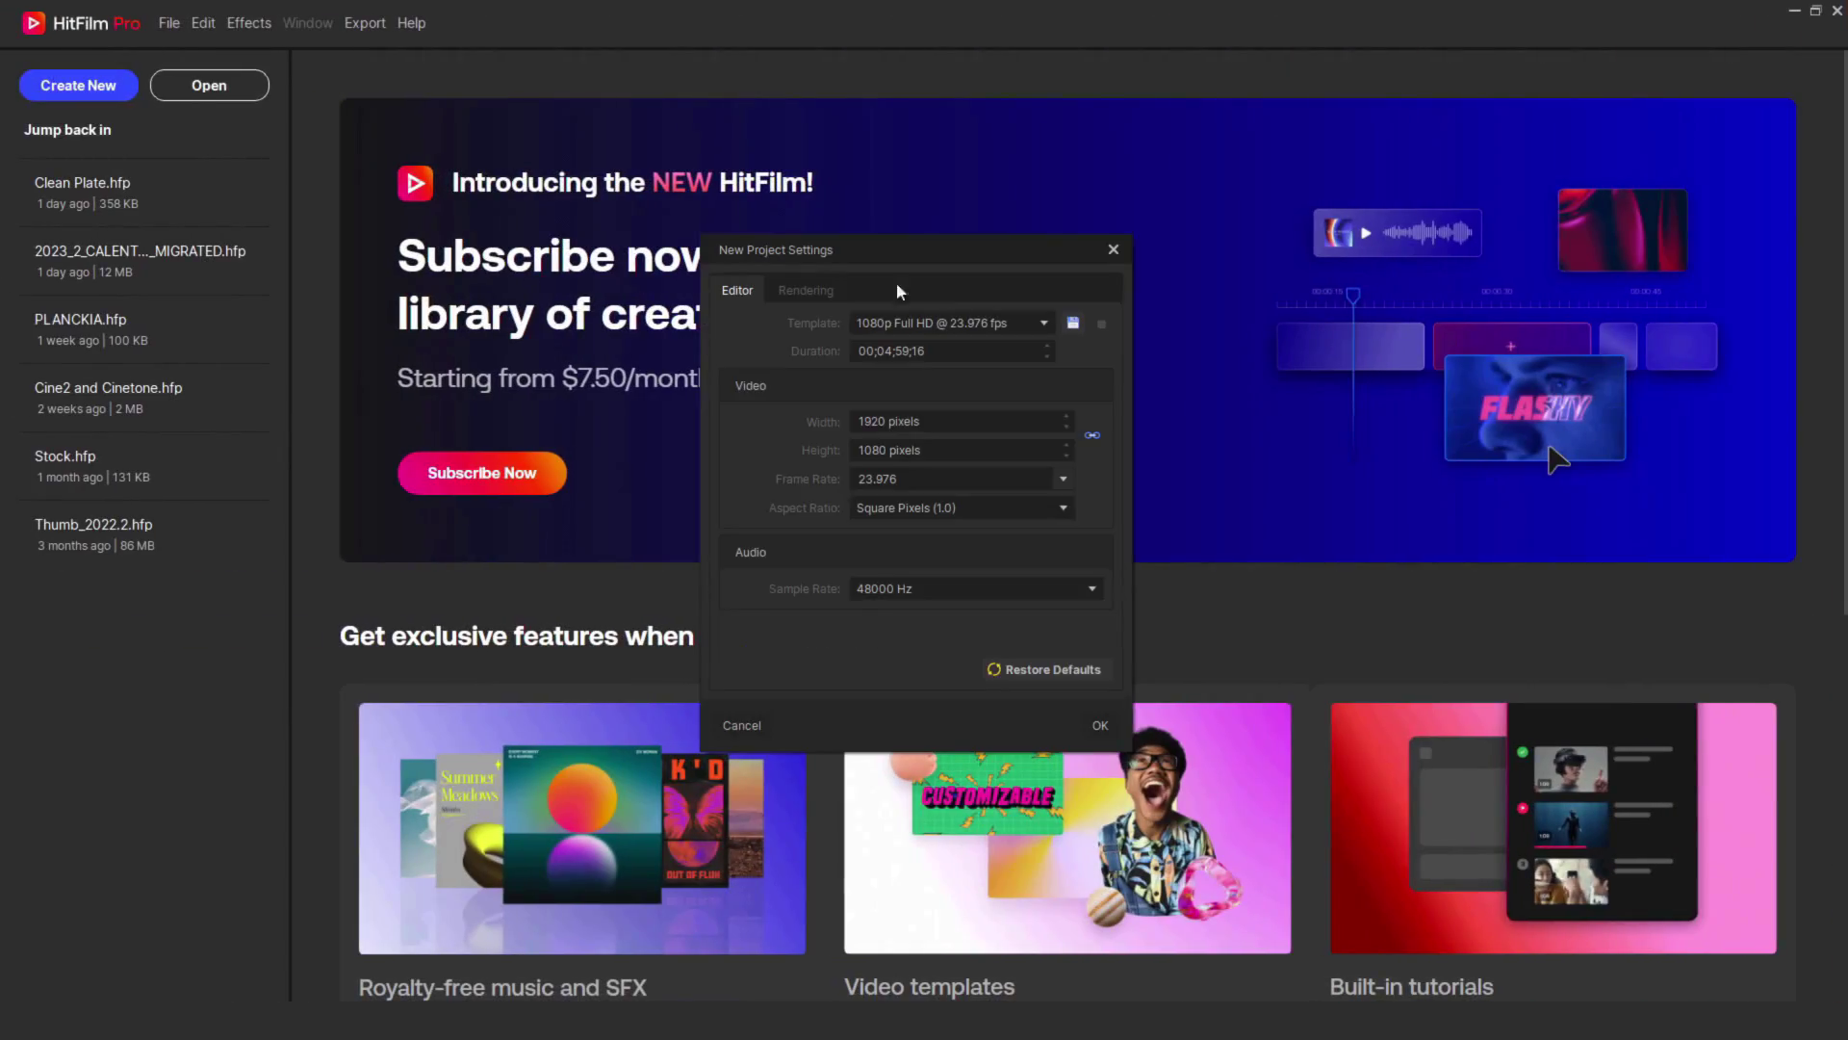
Create a new project with the 4K UHD @ 25 fps template
left_click(948, 324)
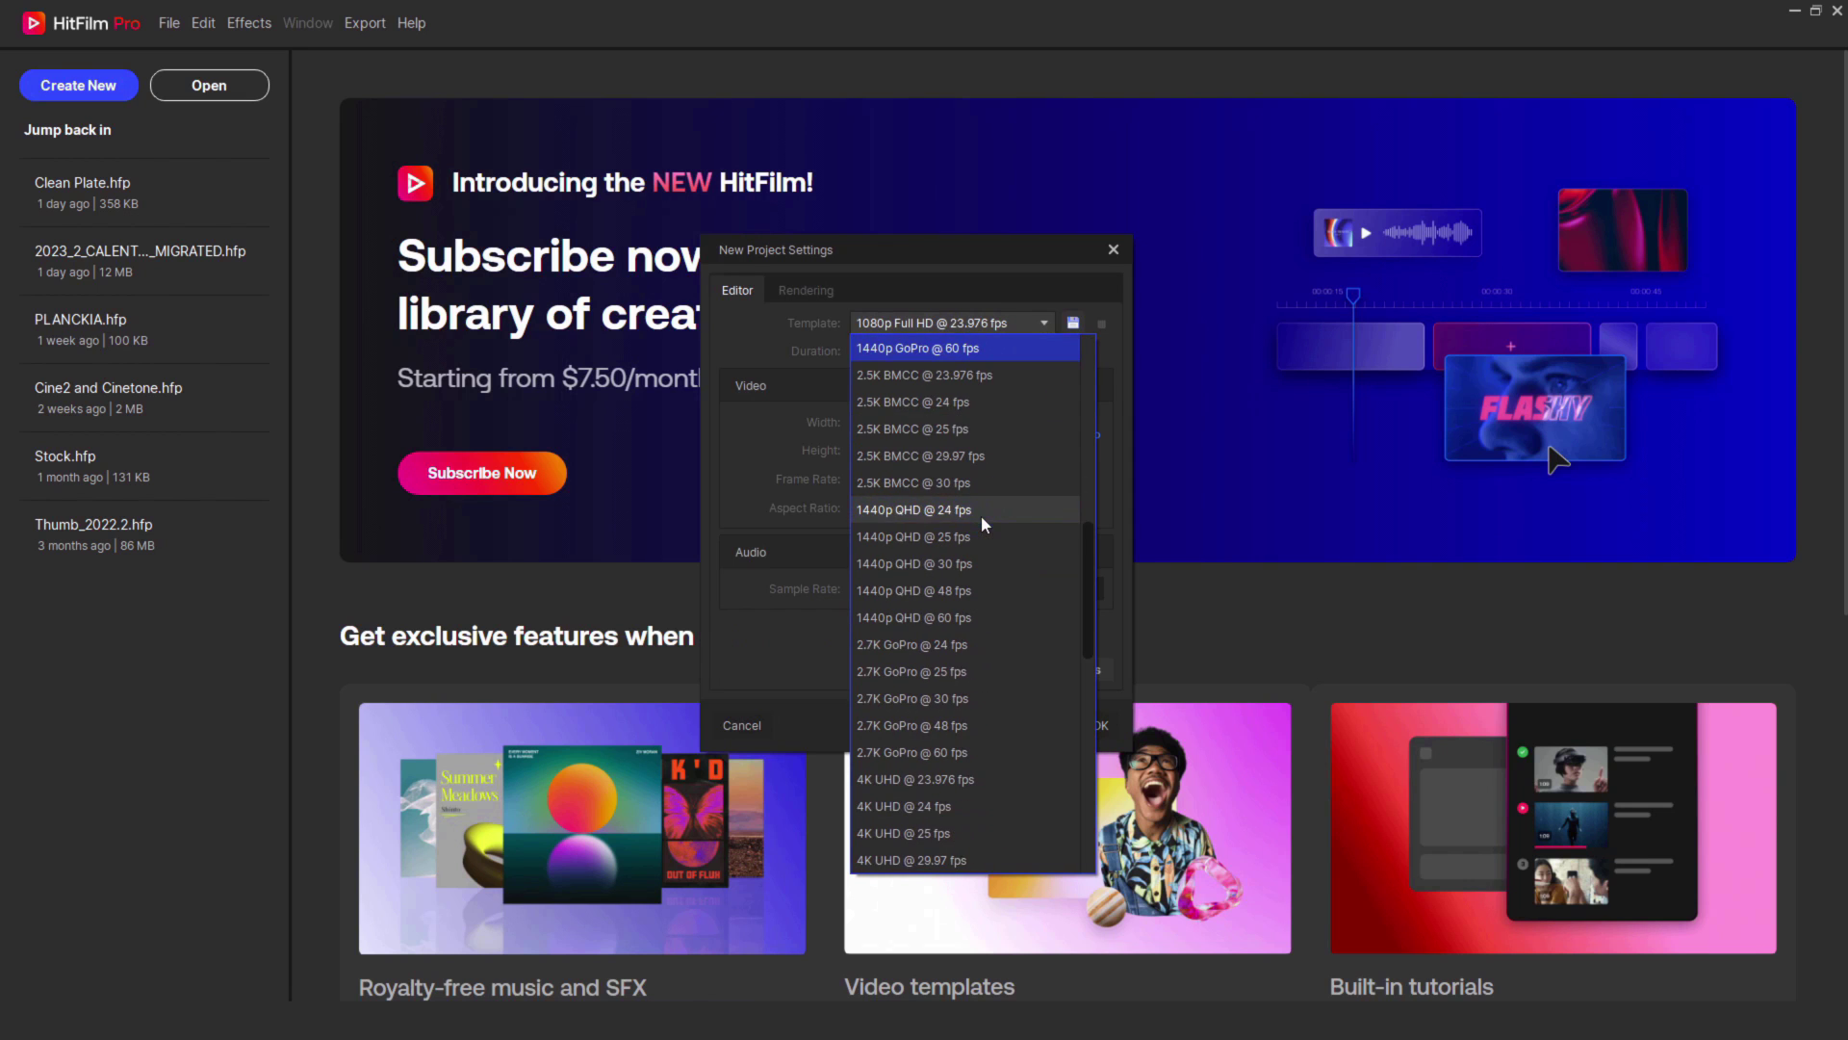
left_click(986, 590)
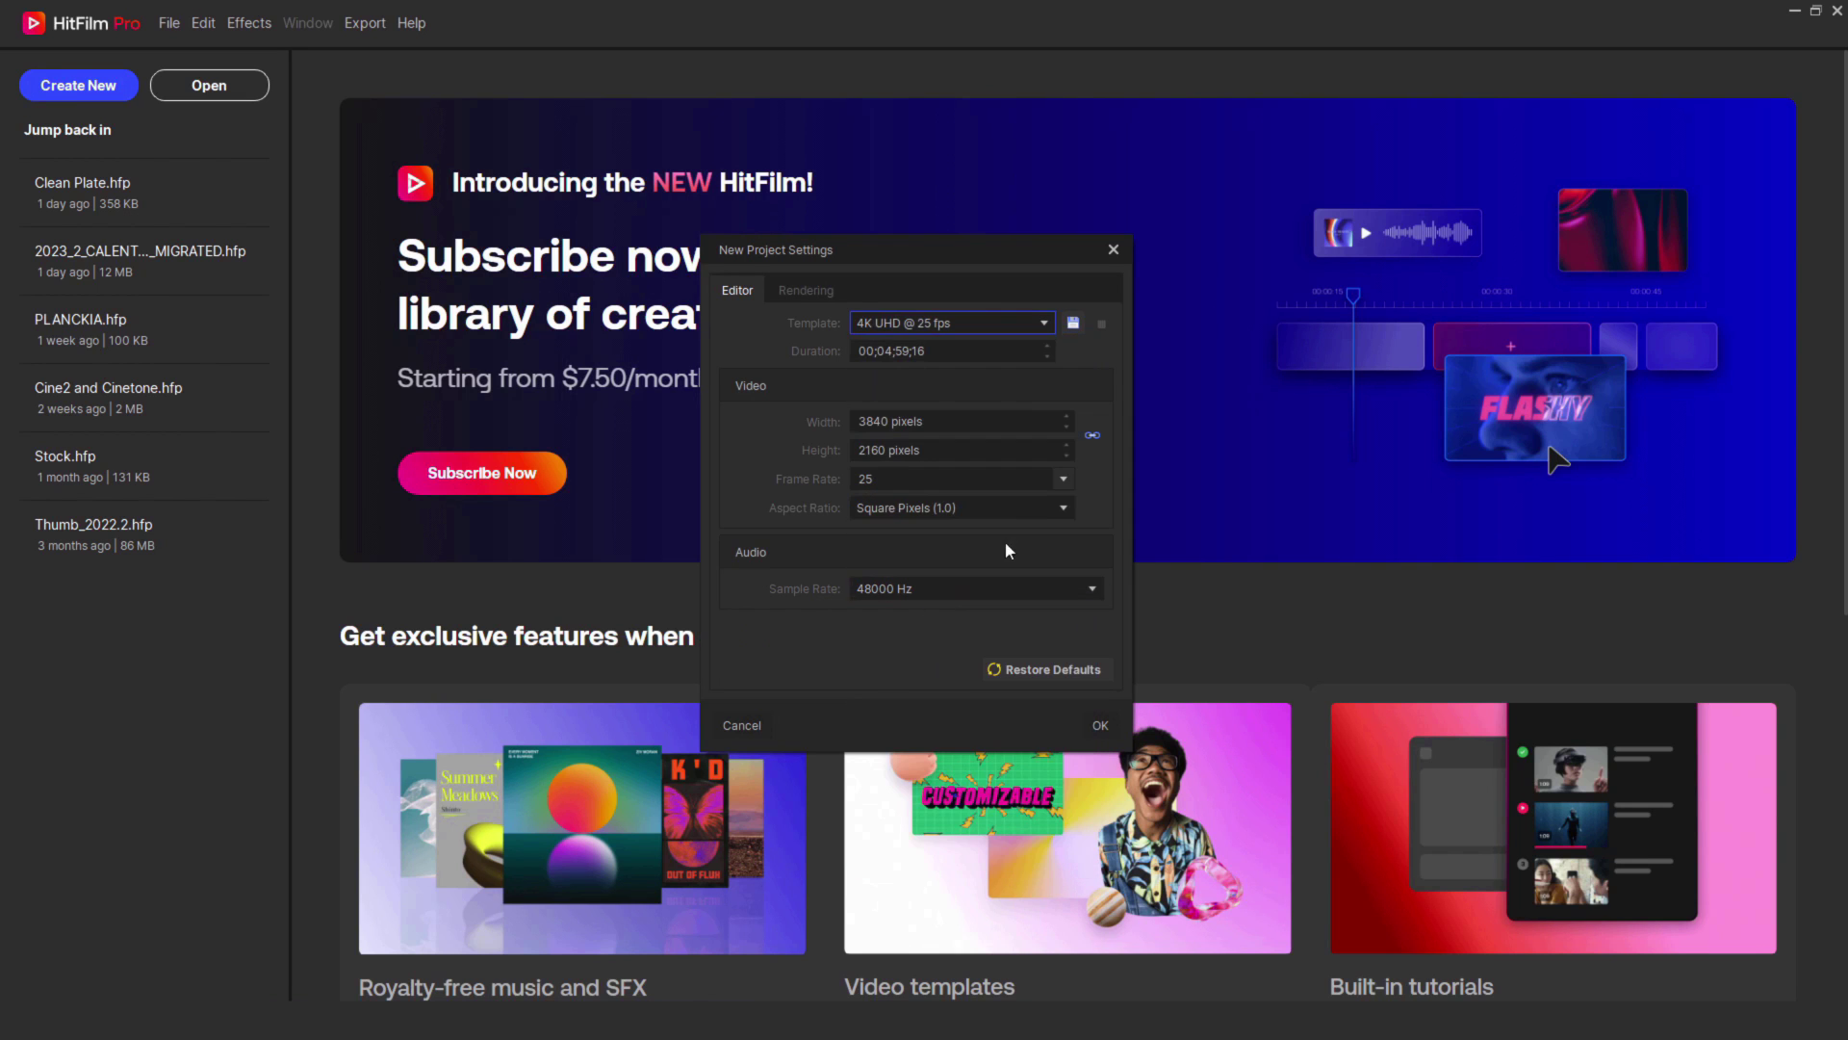
left_click(1100, 727)
Import the video file Clip from the Film Sensei folder into the project media
left_click(50, 102)
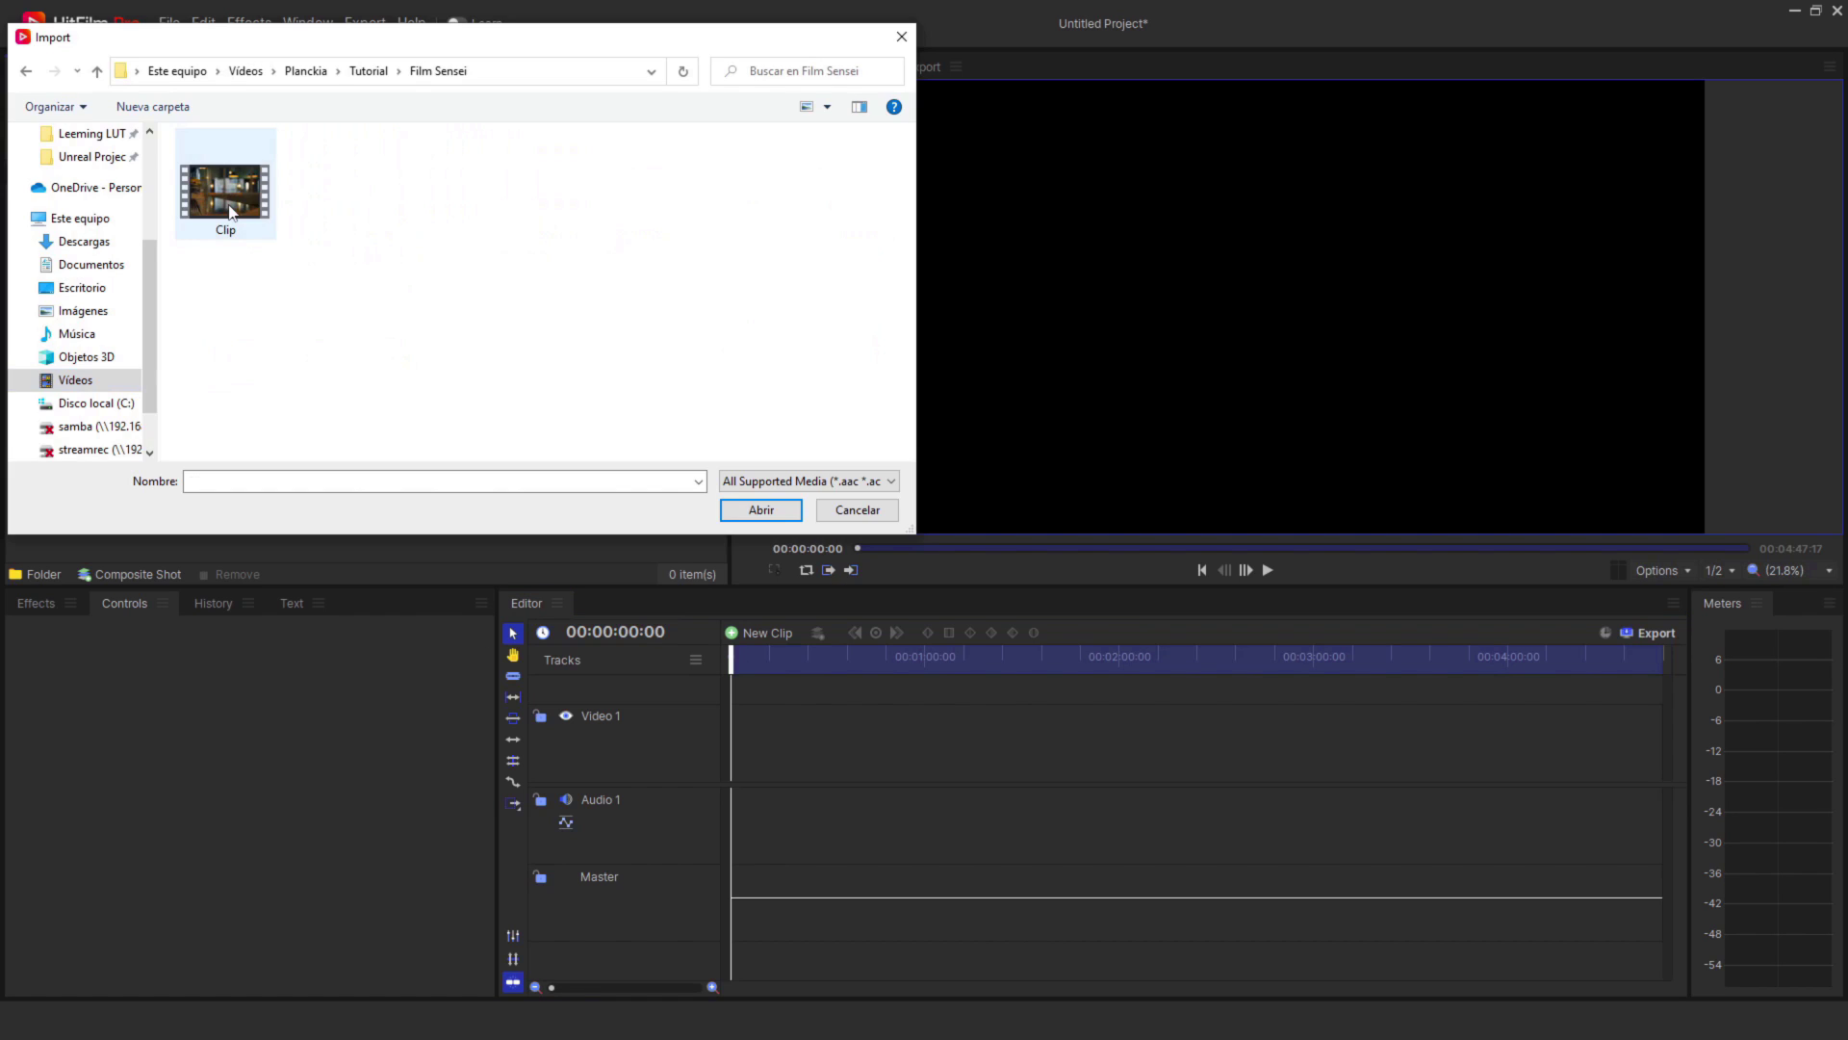
left_click(229, 191)
left_click(749, 501)
Make a 3840 × 2160 composite shot at 23.976 fps from Clip.mp4
right_click(276, 225)
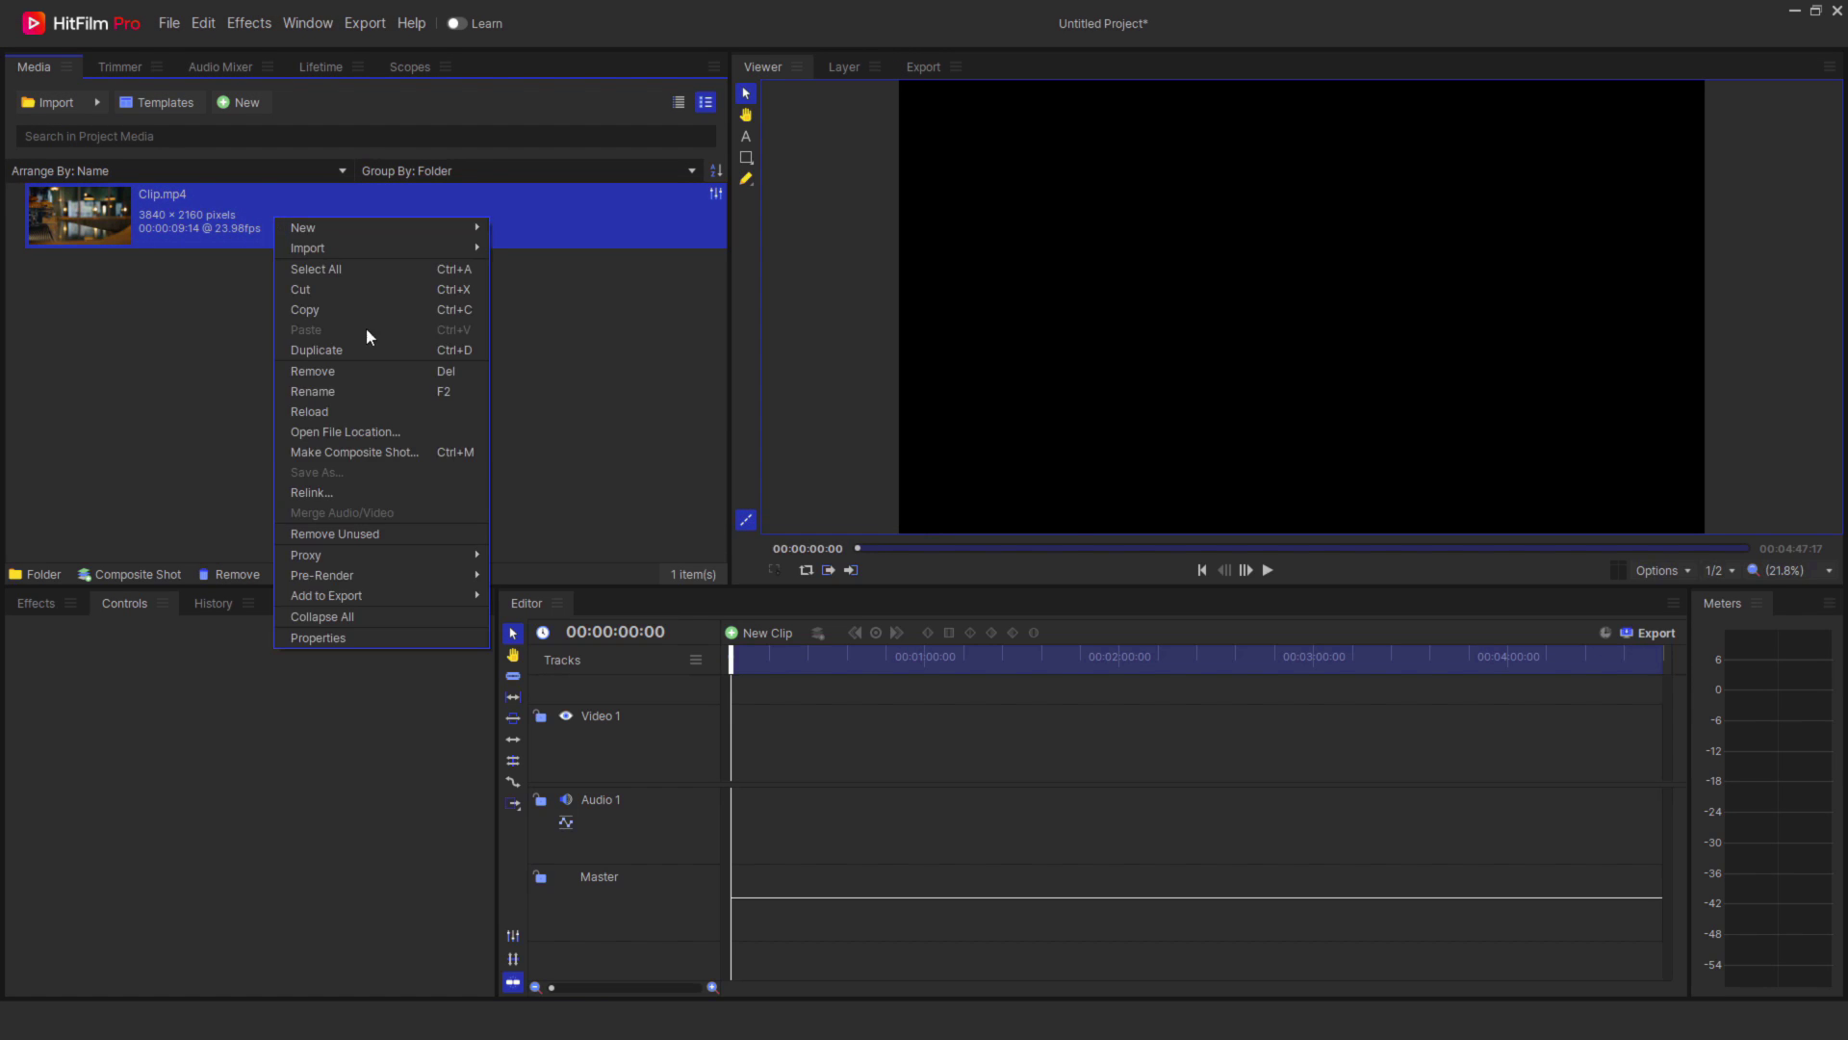
left_click(378, 454)
left_click(990, 469)
left_click(957, 493)
left_click(1116, 765)
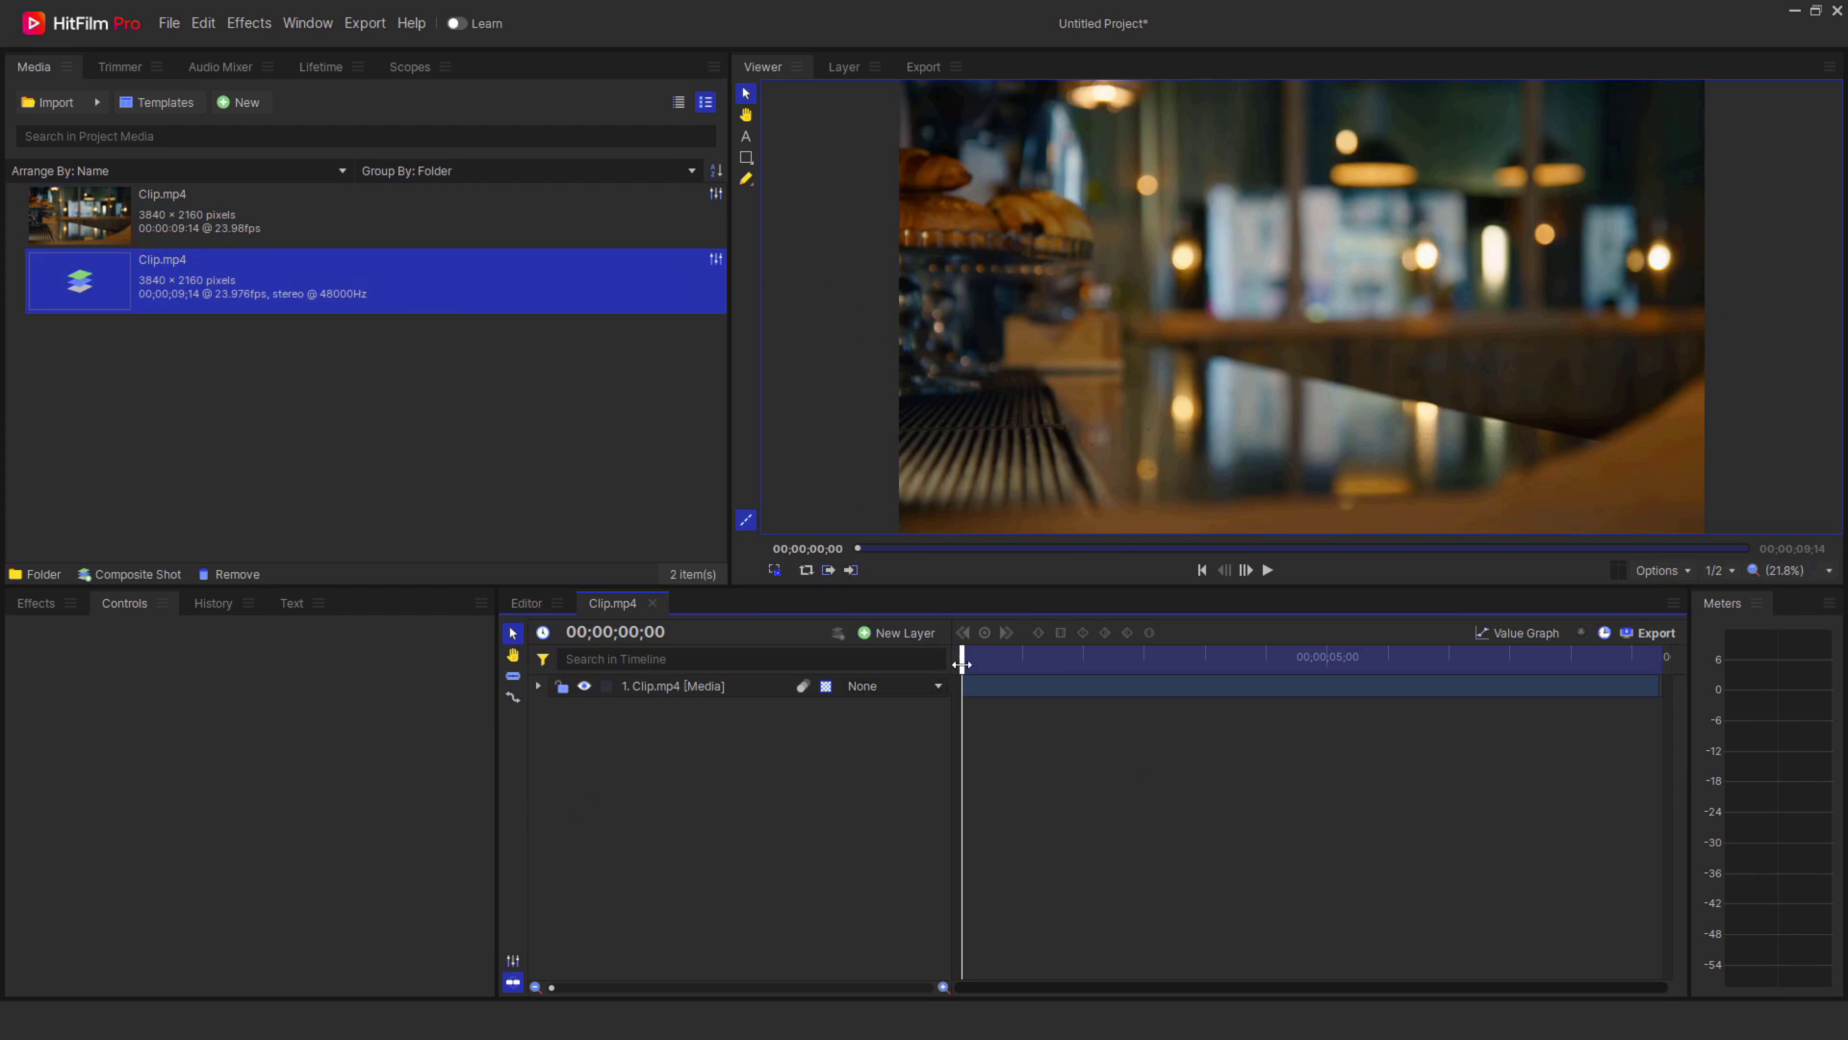
Go to 00;00;02;00 in the composite shot and examine the tattooed forearm up close
left_click_drag(962, 664, 1105, 684)
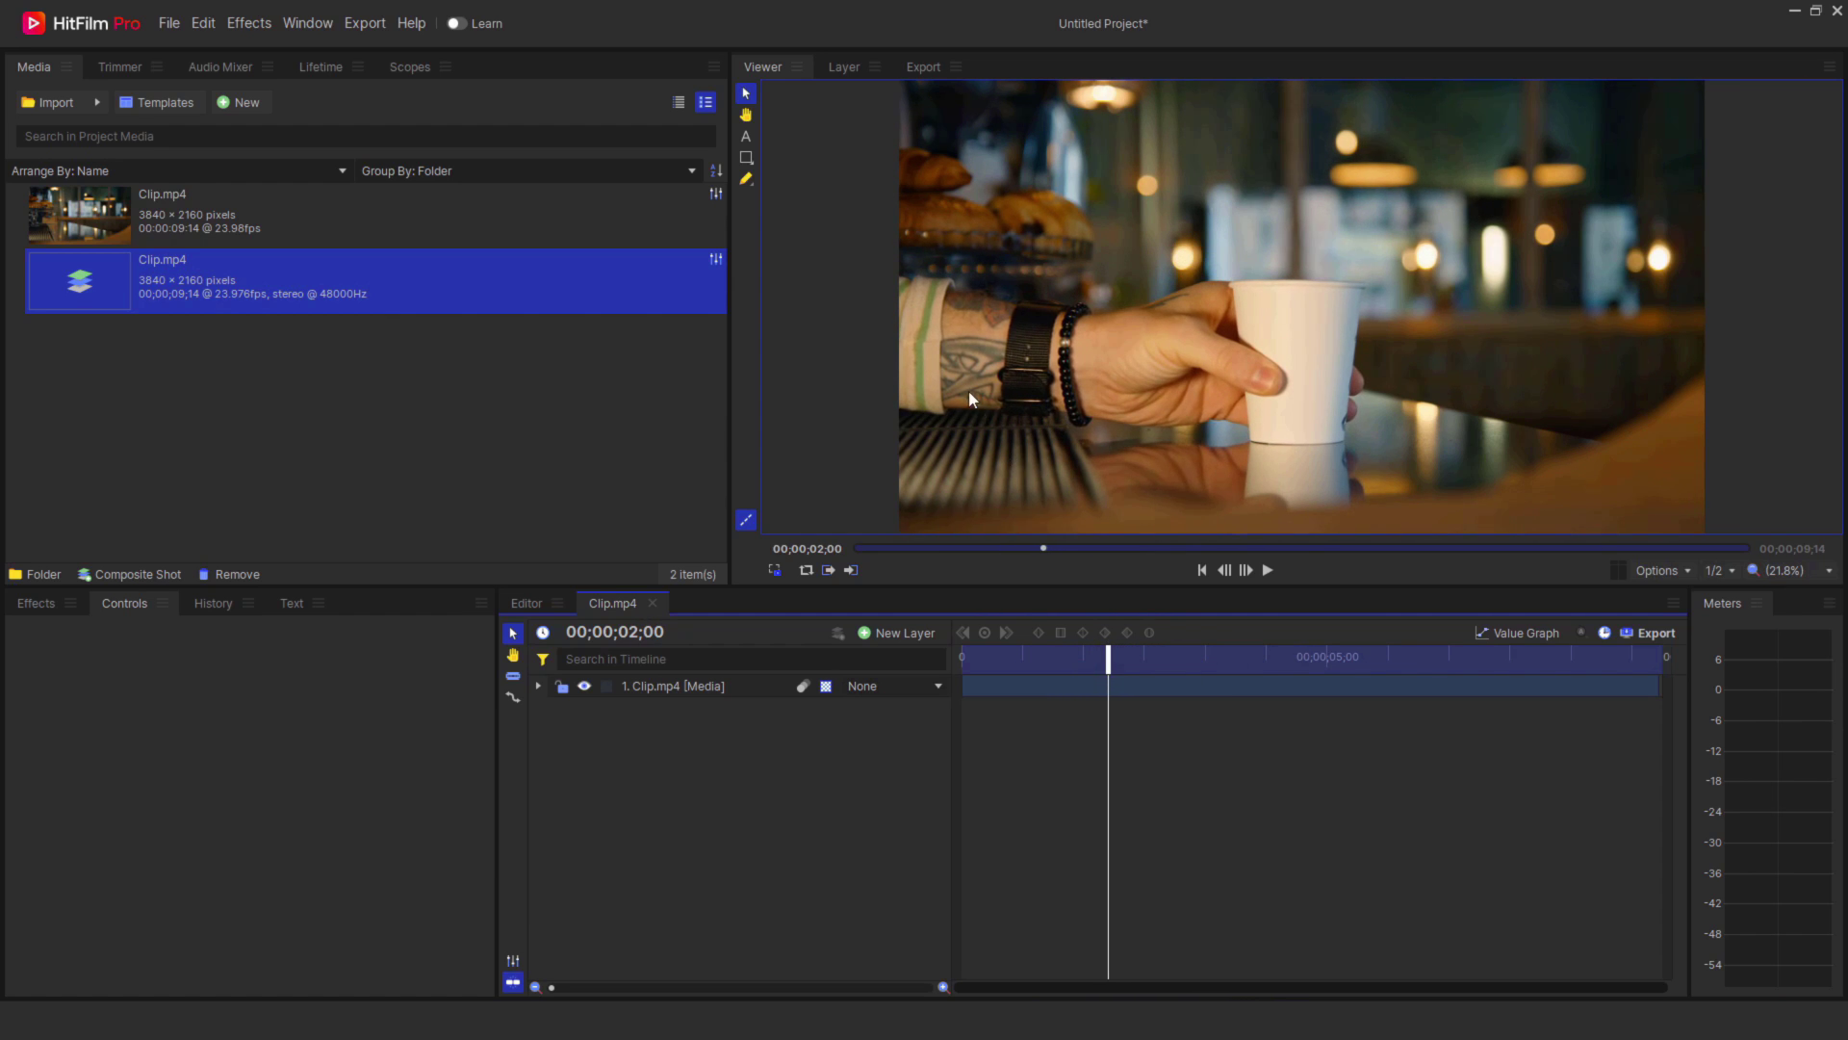
scroll(971, 399, "up", 3)
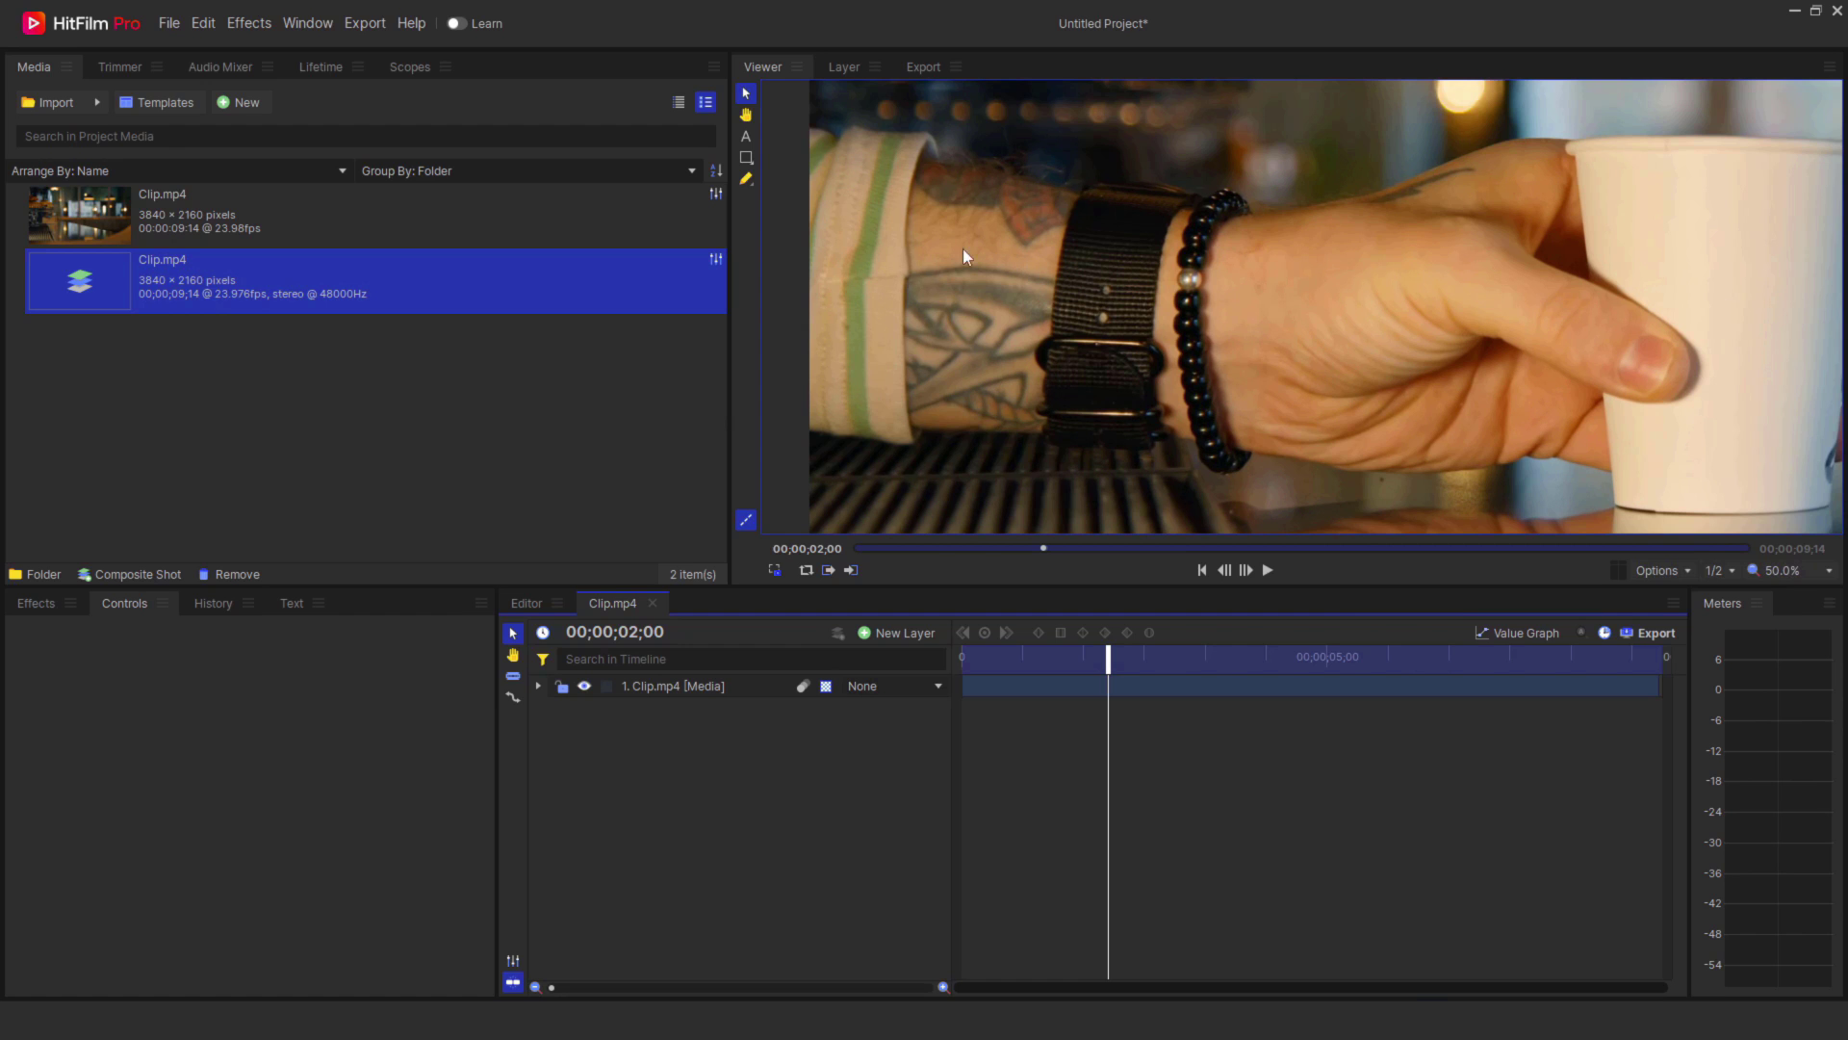
scroll(1129, 402, "down", 3)
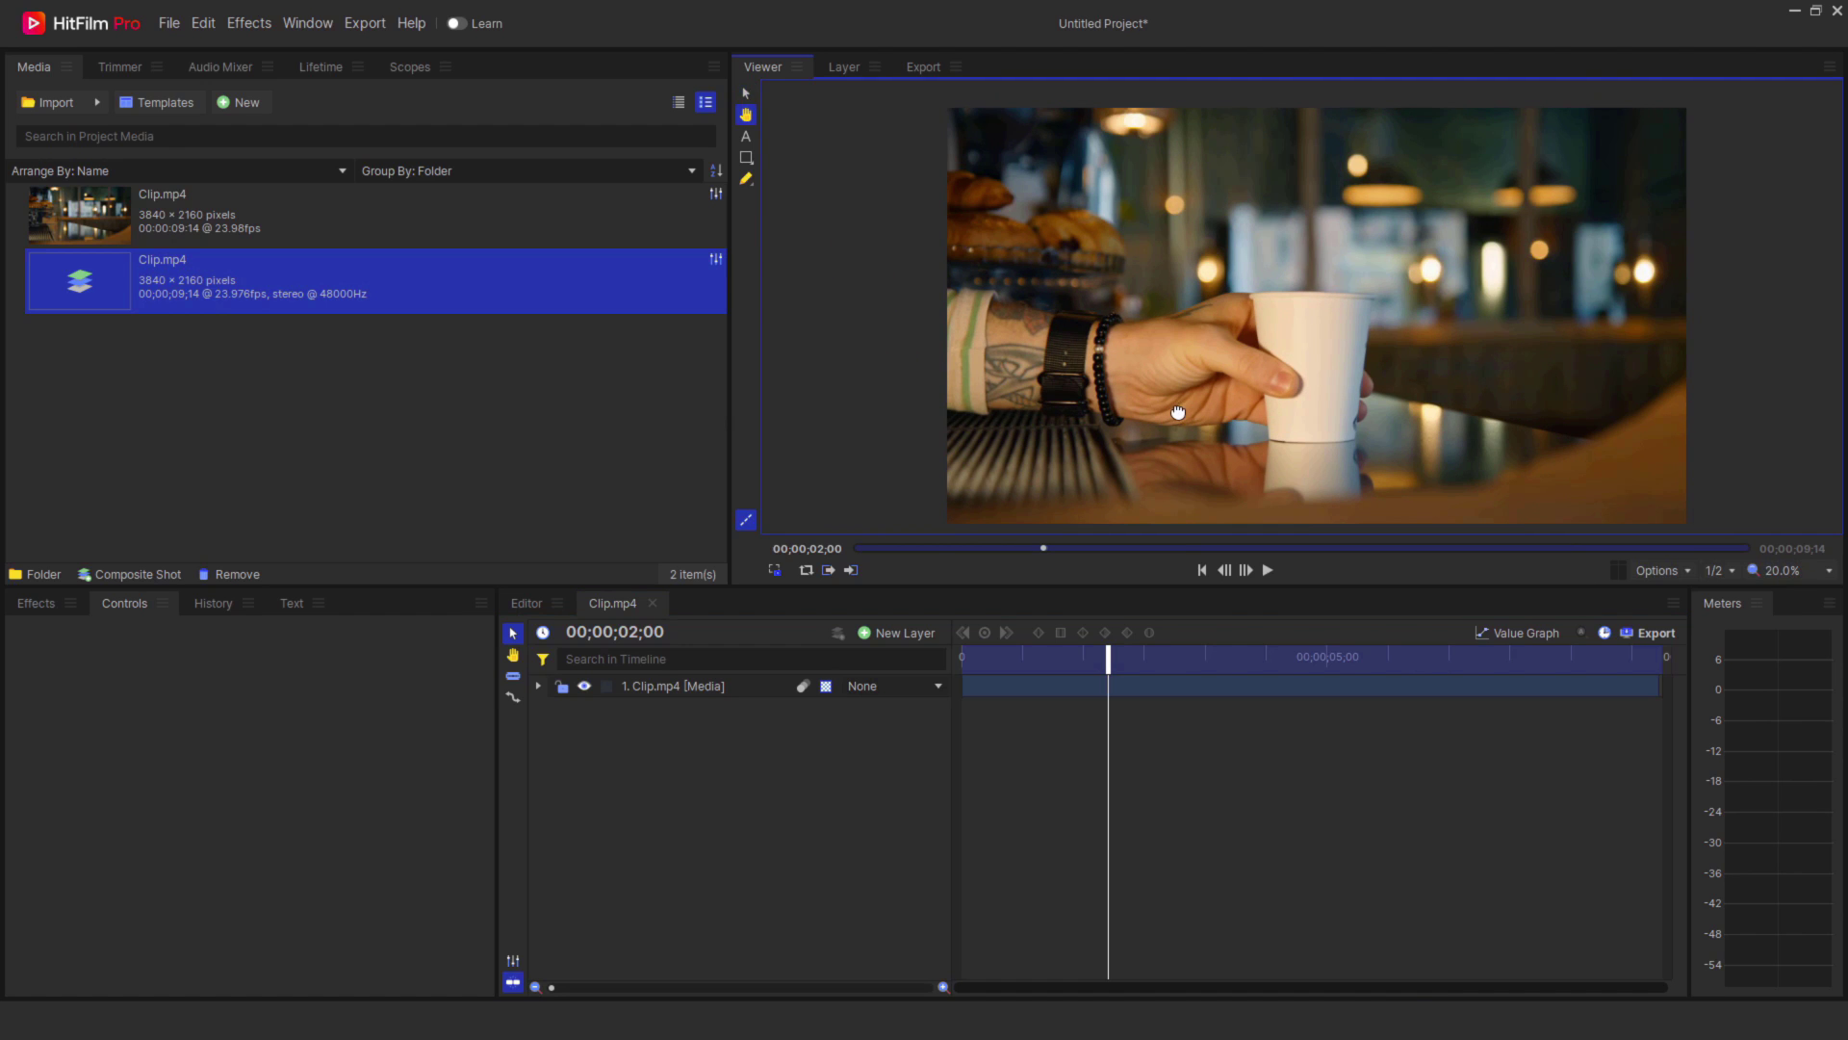
Apply the Mocha HitFilm effect to the Clip.mp4 layer and launch the mocha interface
left_click(35, 603)
left_click(122, 638)
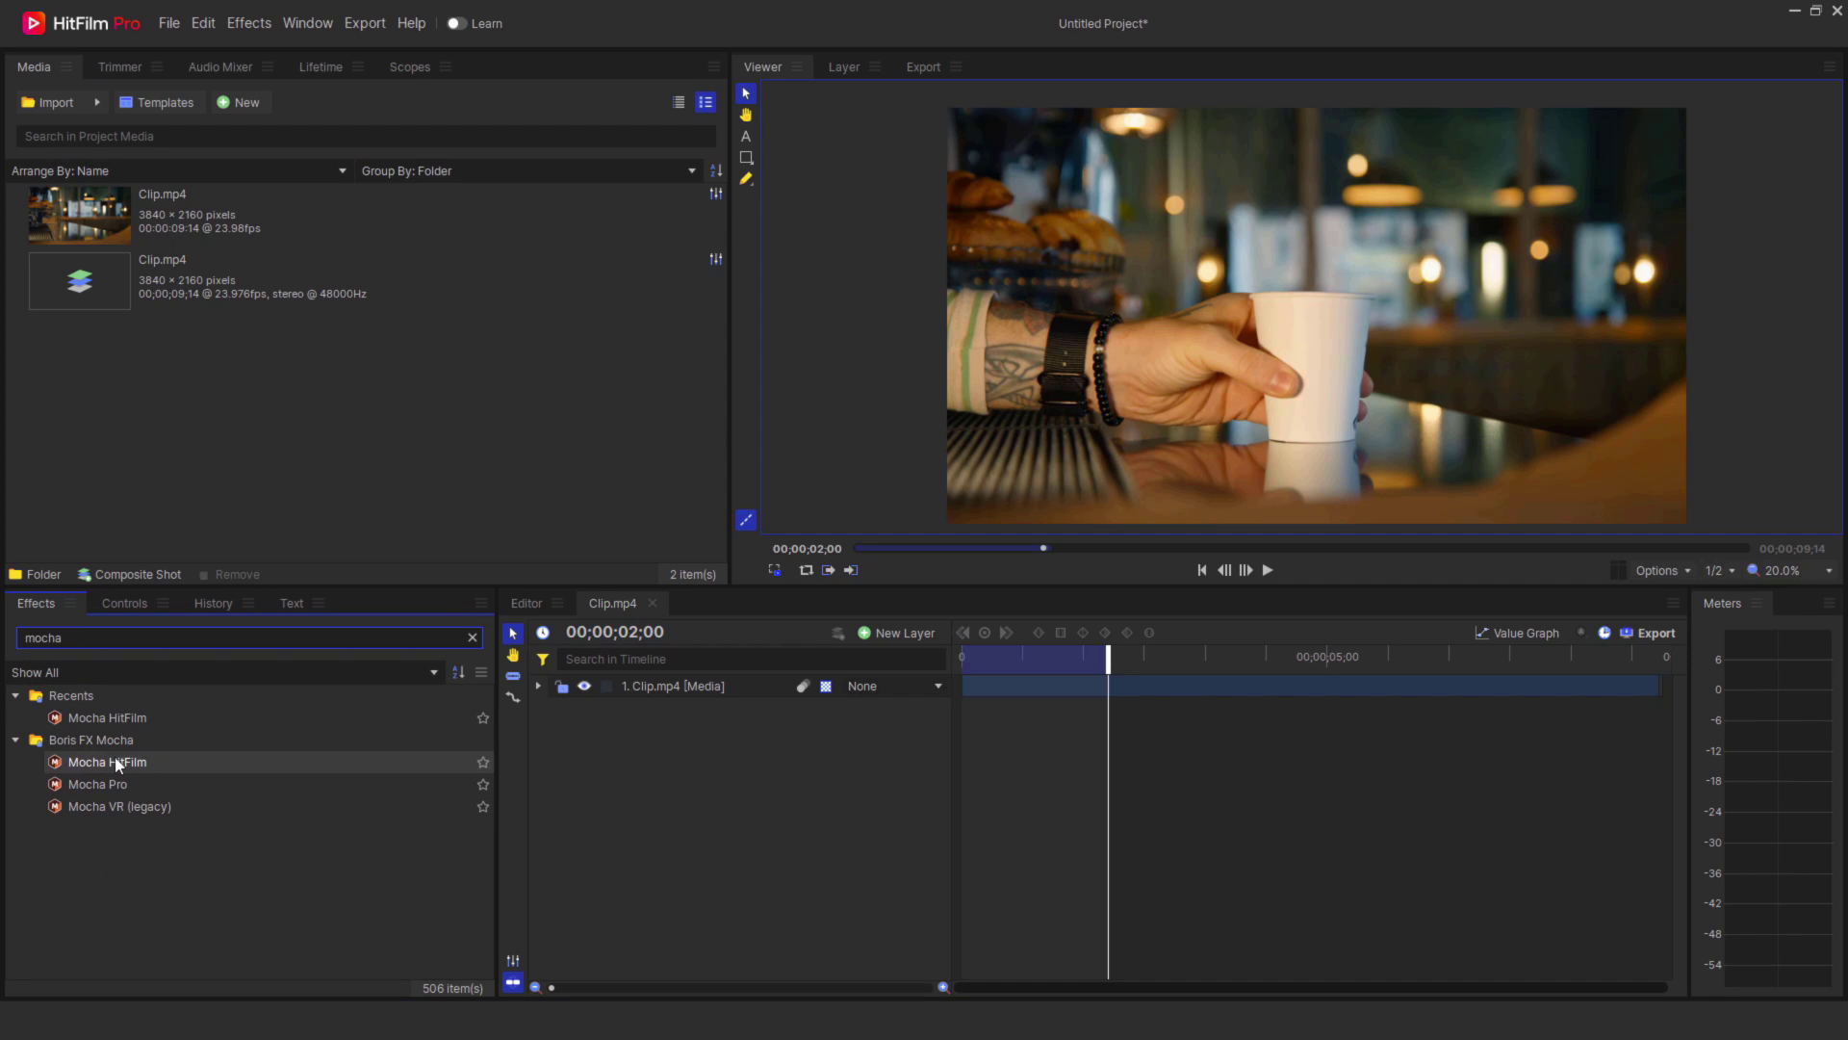
left_click_drag(120, 762, 246, 761)
left_click_drag(680, 683, 680, 684)
left_click(577, 775)
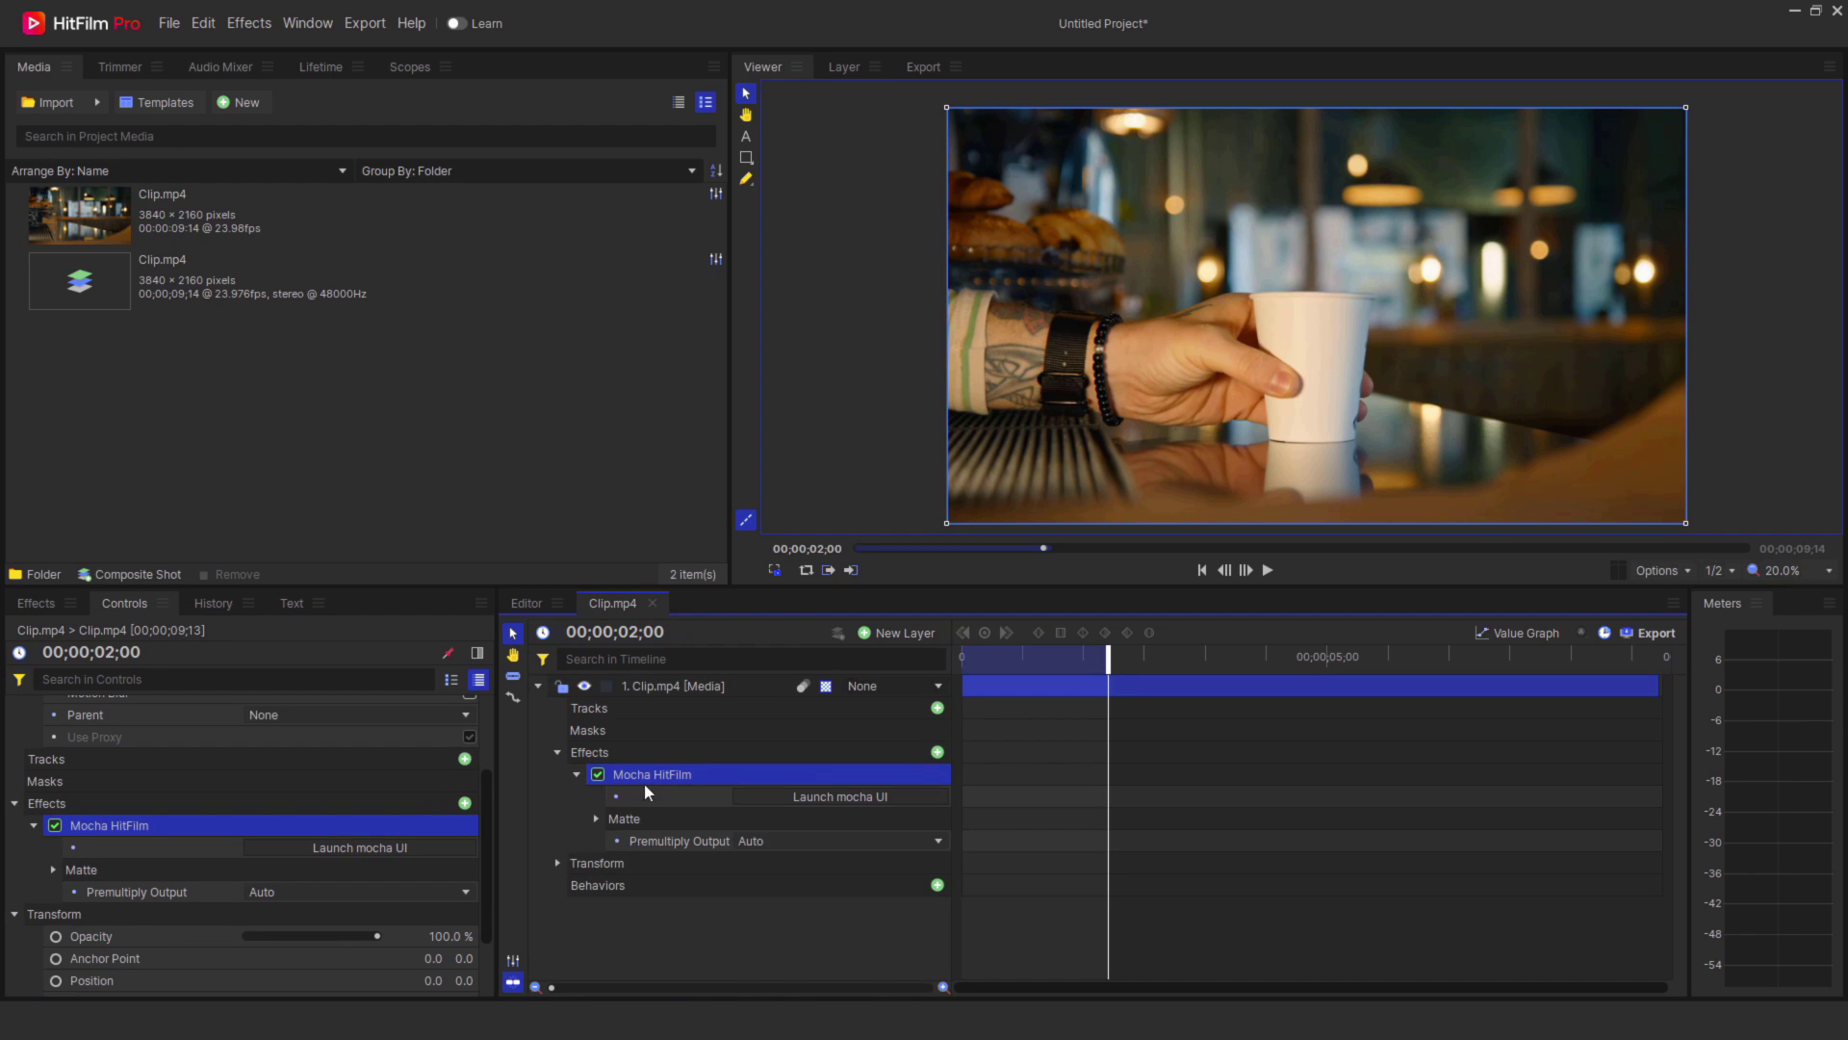
left_click(794, 796)
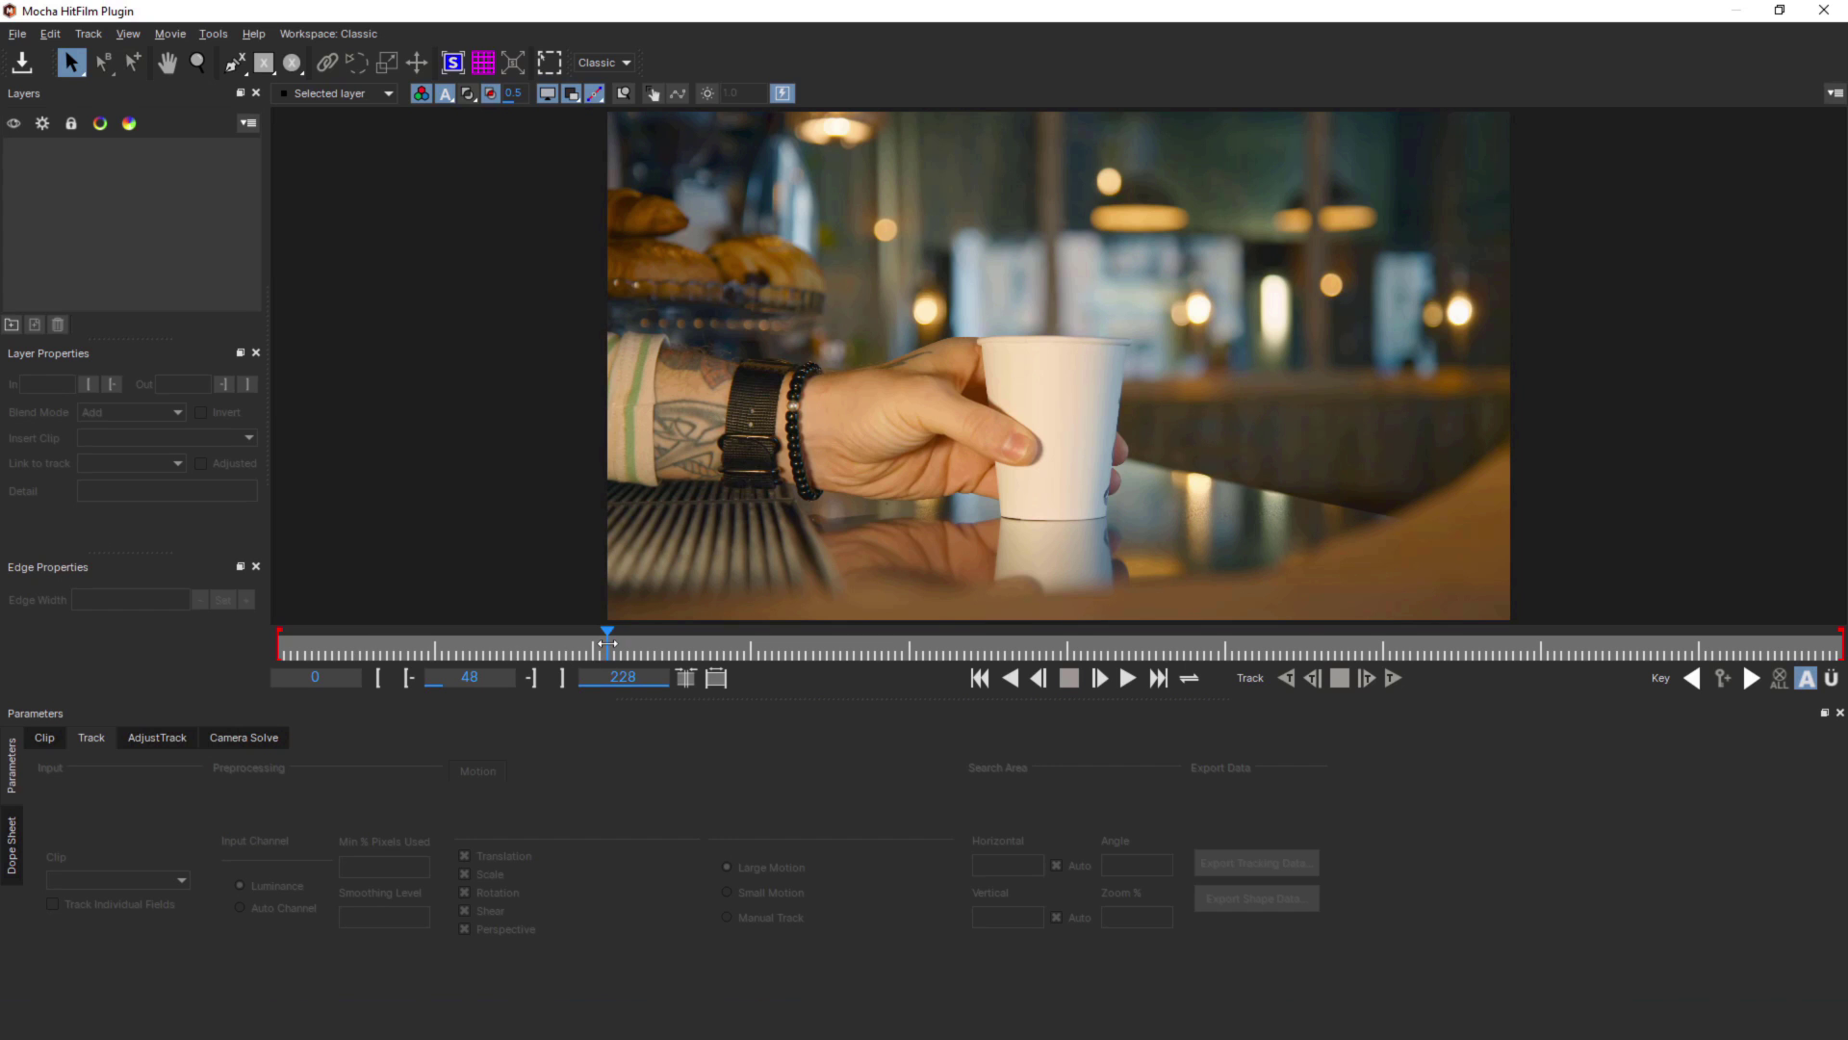
At frame 44, draw a closed spline around the tattooed forearm between the sleeve cuff and the watch strap
mouse_move(608, 643)
left_mouse_down()
mouse_move(413, 643)
mouse_move(757, 651)
mouse_move(413, 653)
mouse_move(580, 660)
left_mouse_up()
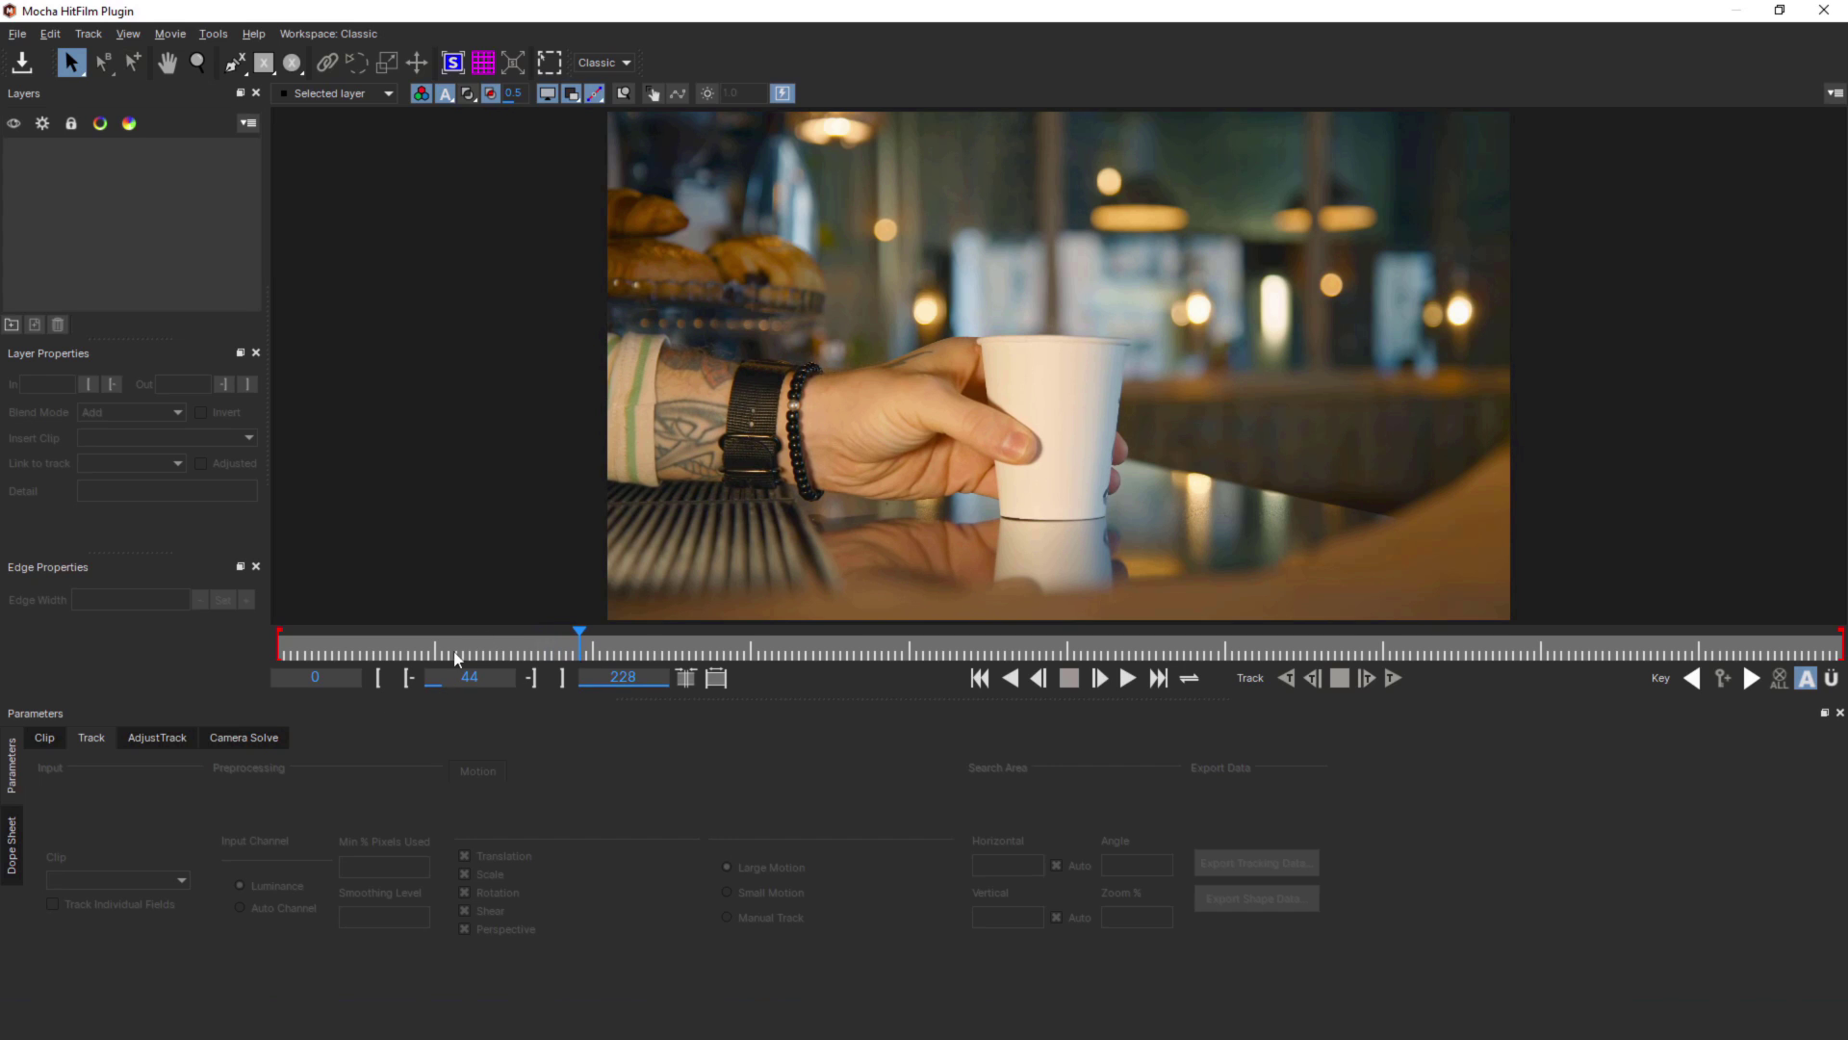
left_click(235, 64)
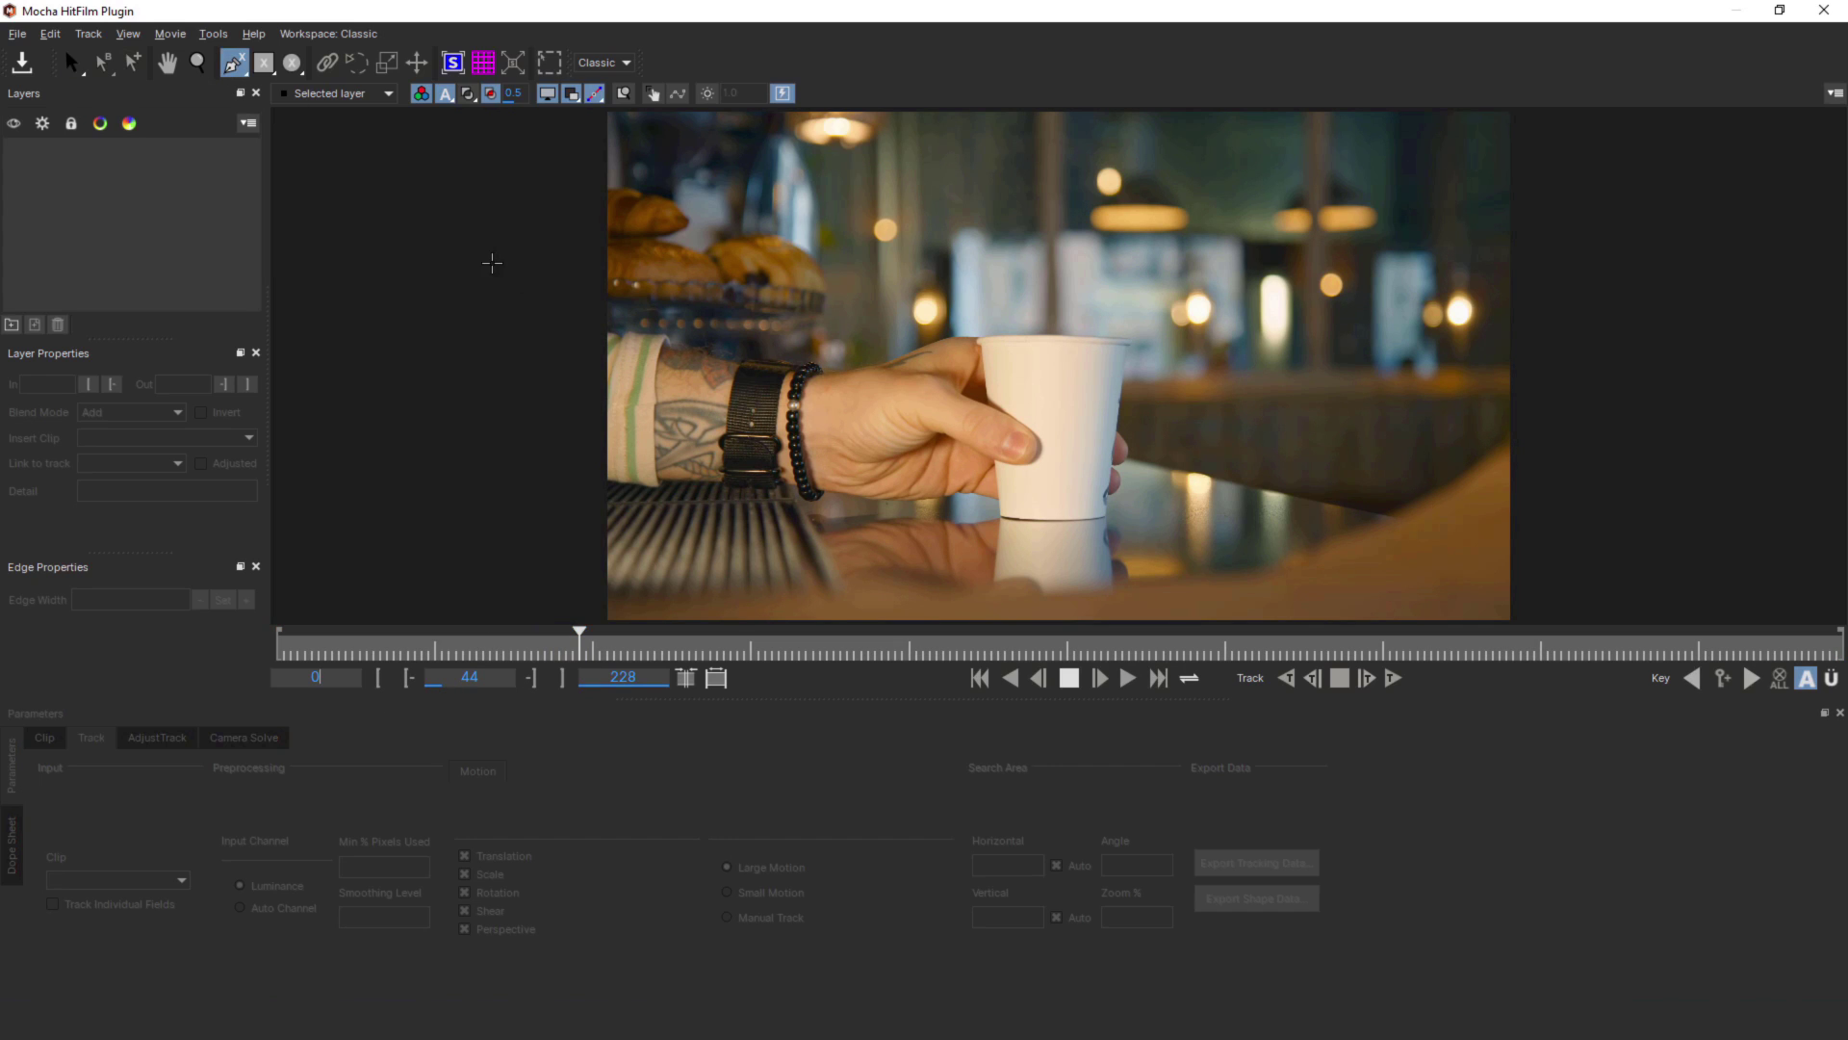
left_click(649, 296)
left_click(650, 332)
left_click(642, 364)
left_click(646, 408)
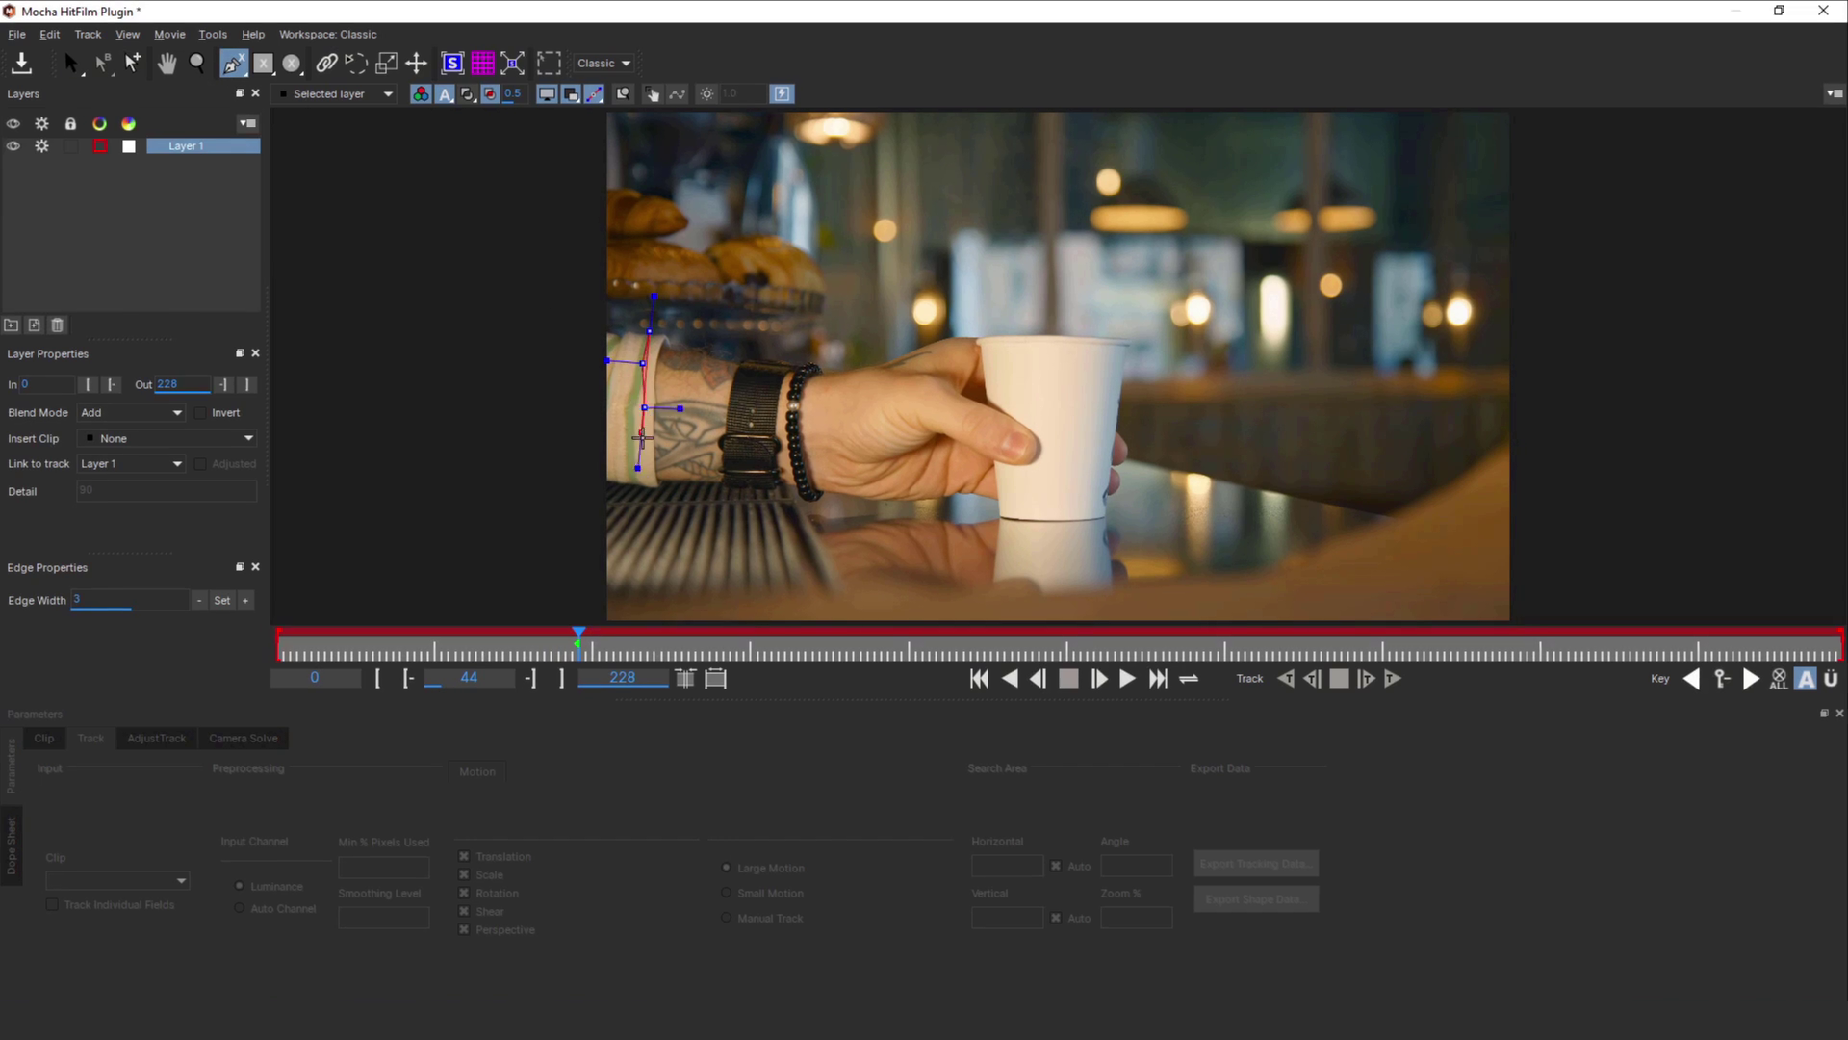
left_click(646, 459)
left_click(650, 492)
right_click(760, 344)
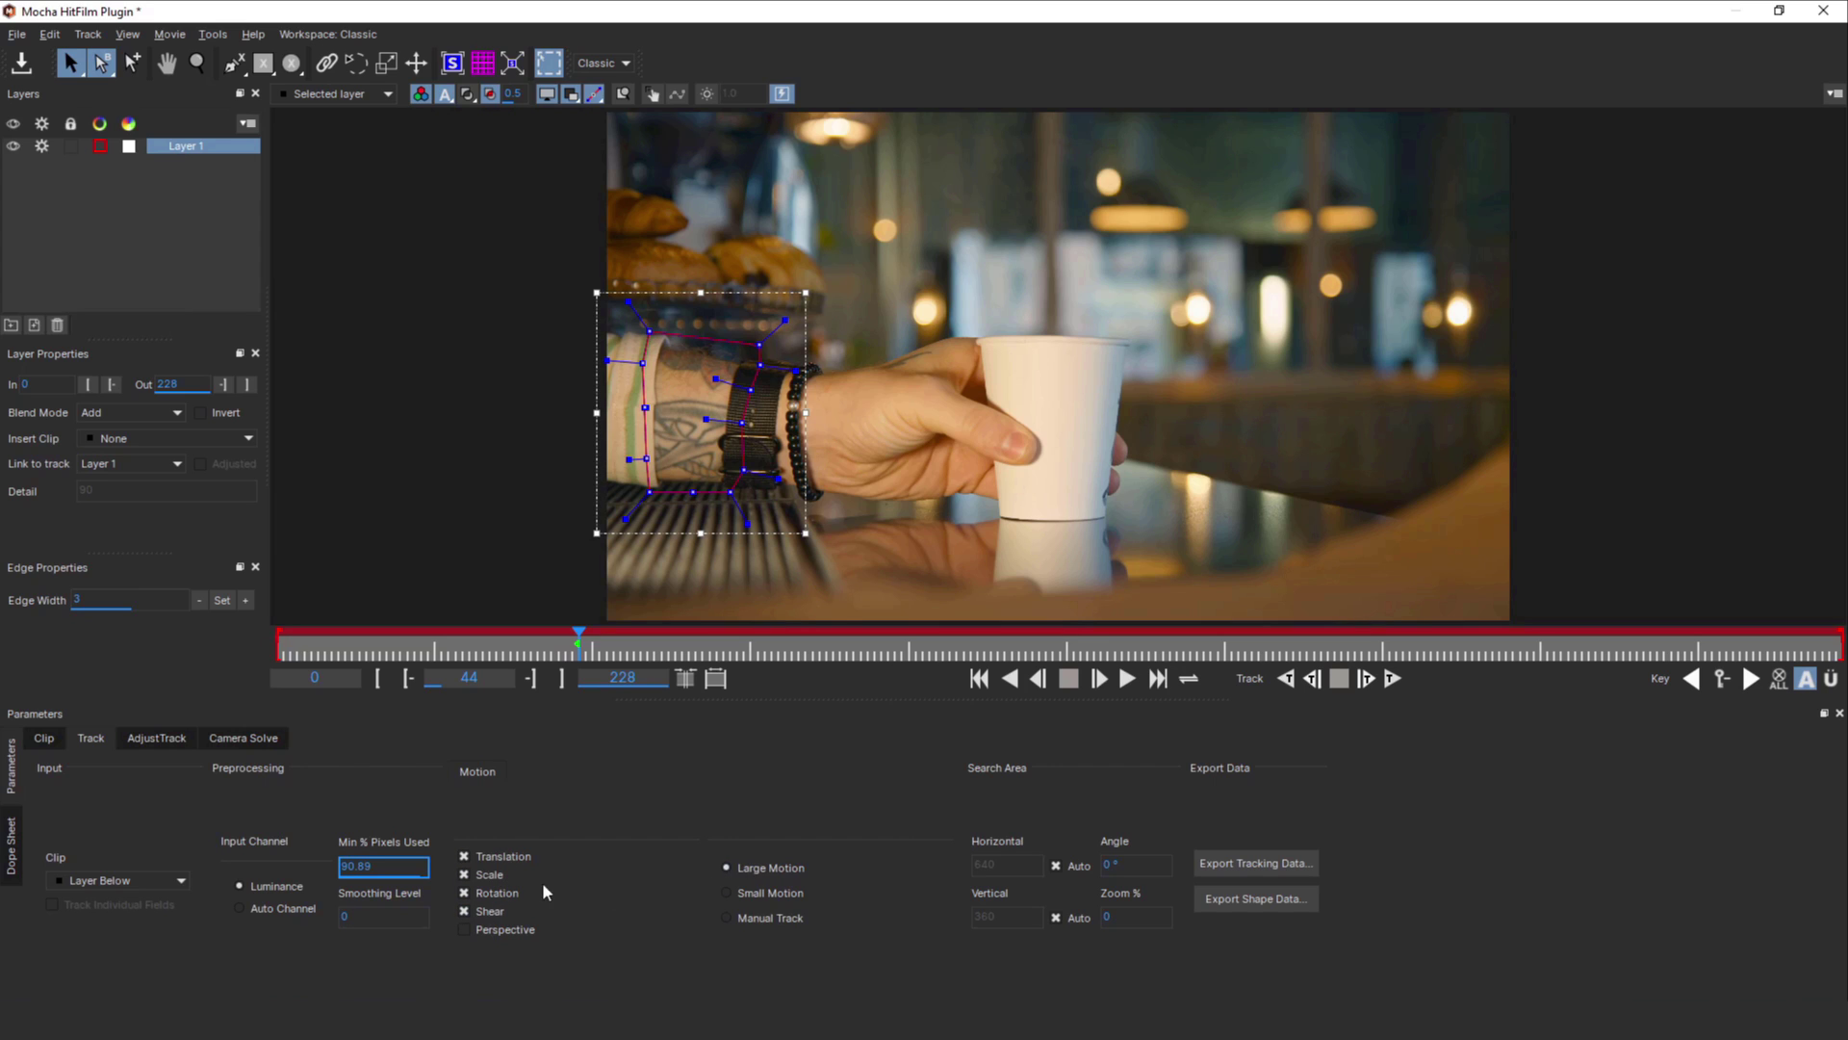
Track the forearm layer forward from frame 44 until the arm leaves the picture, and dismiss the tracking messages
left_click(1393, 678)
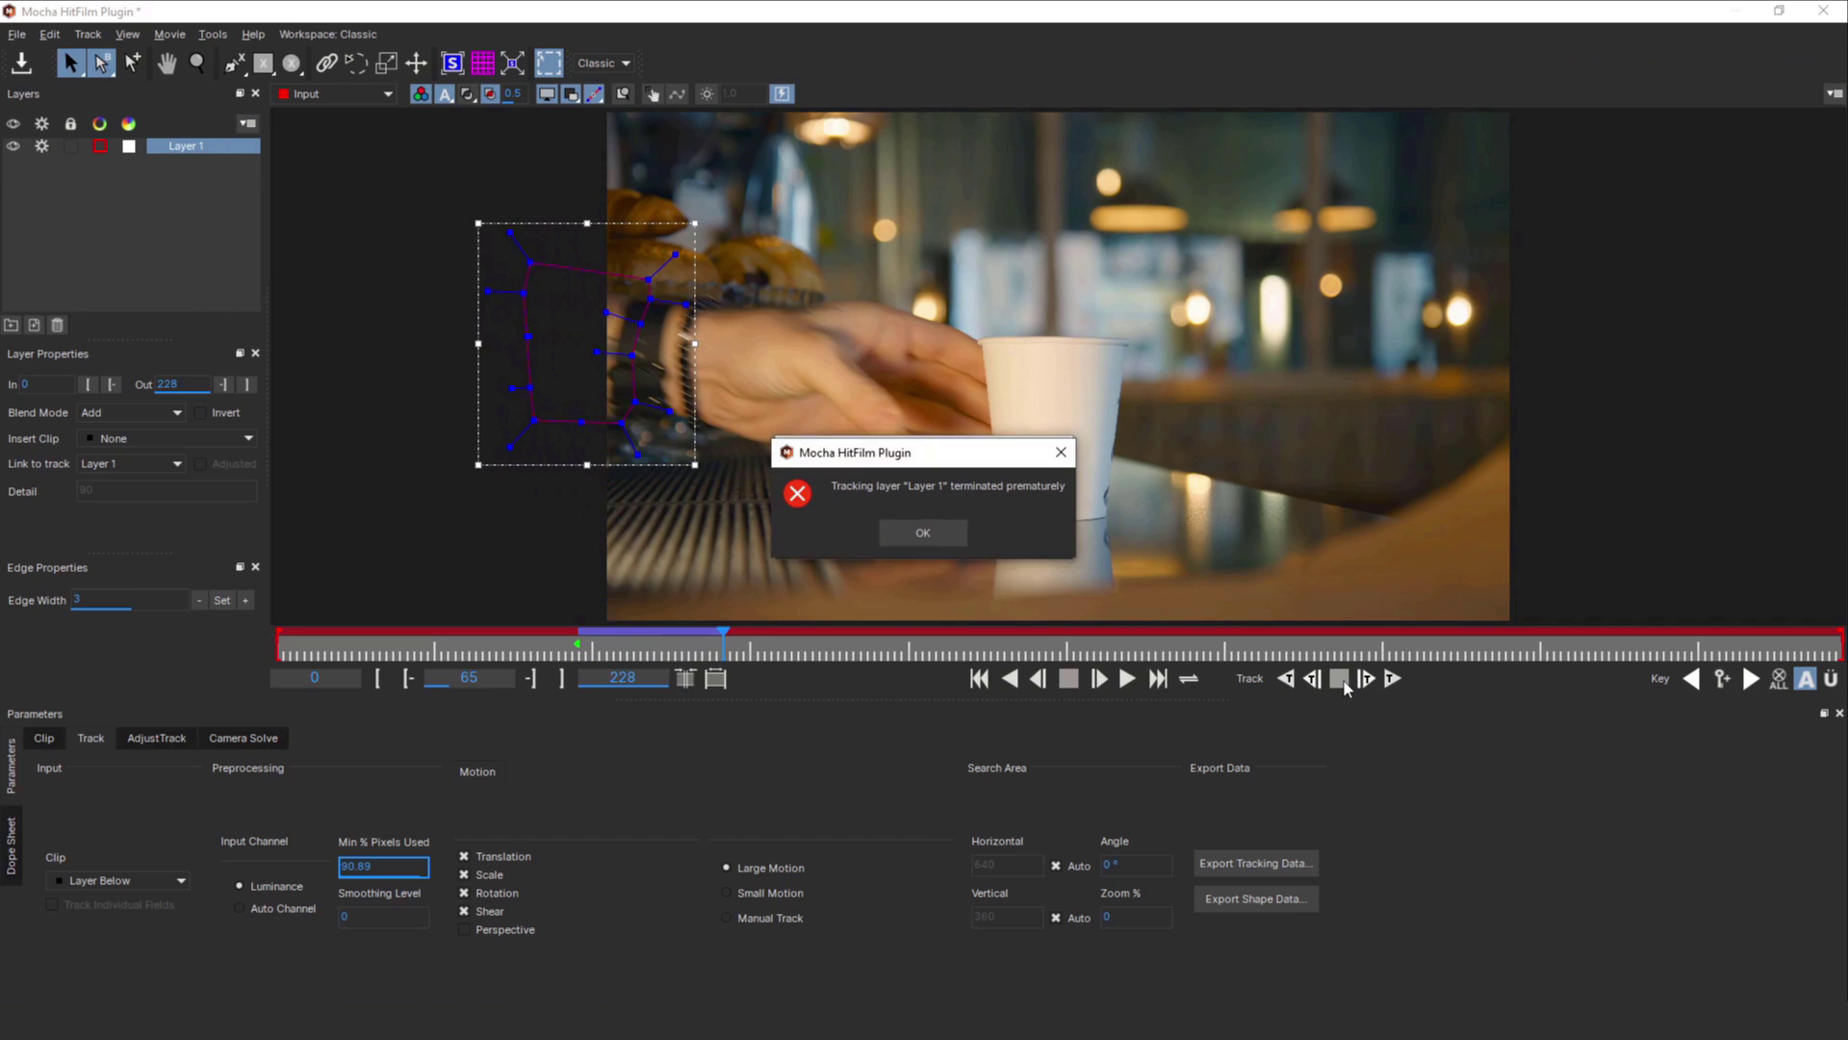
left_click(895, 531)
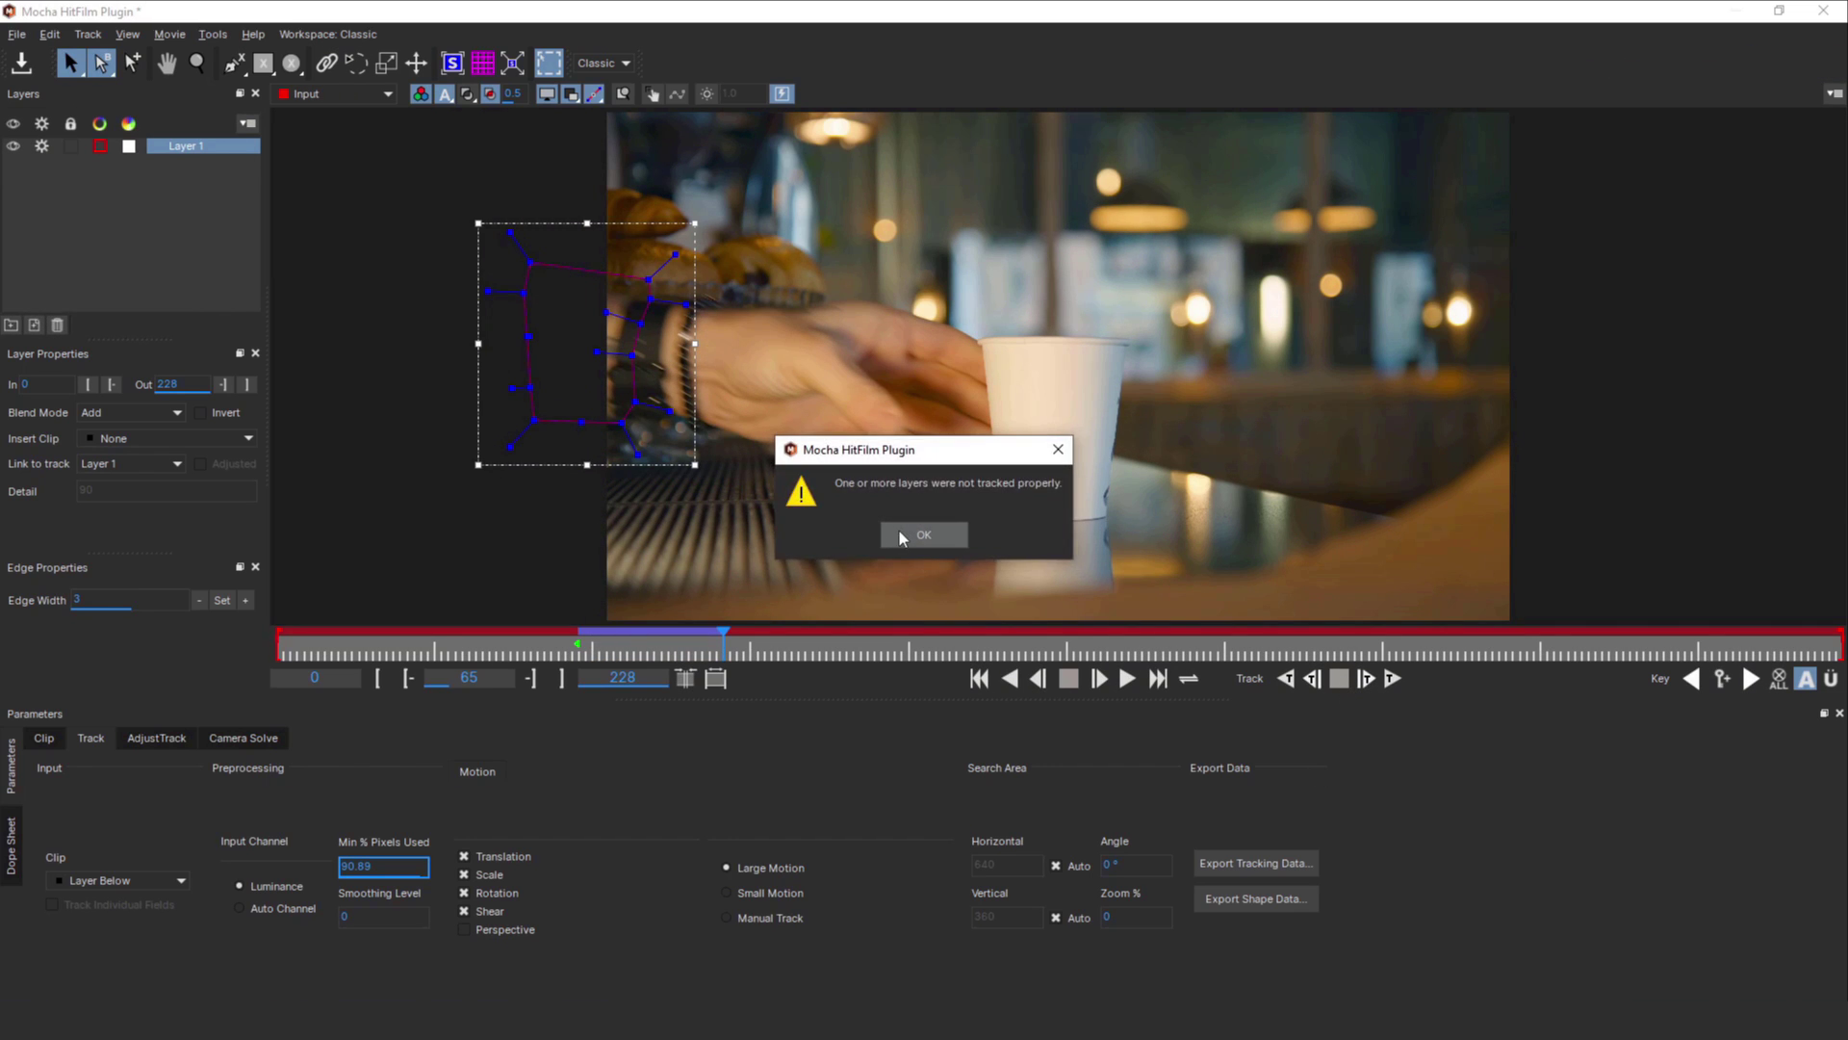
left_click(900, 533)
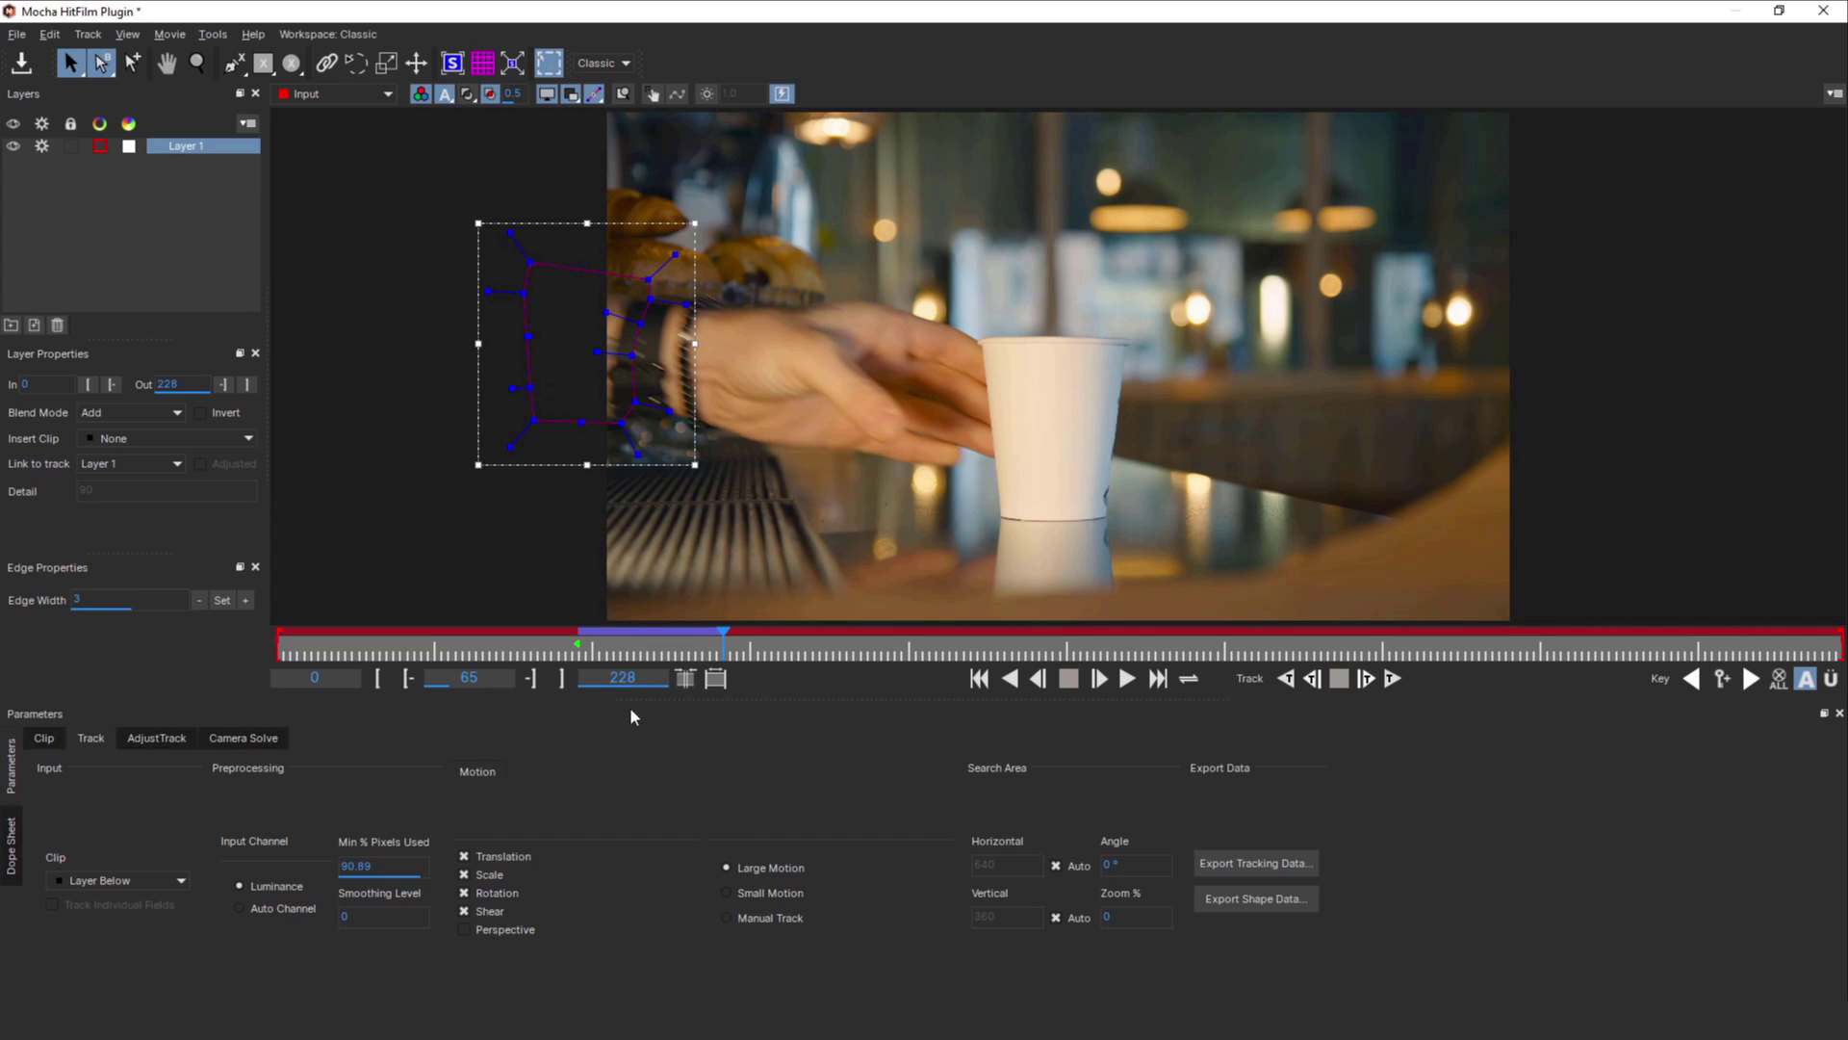
End the range at frame 66 and move the forearm shape completely outside the image on that frame
left_click(563, 679)
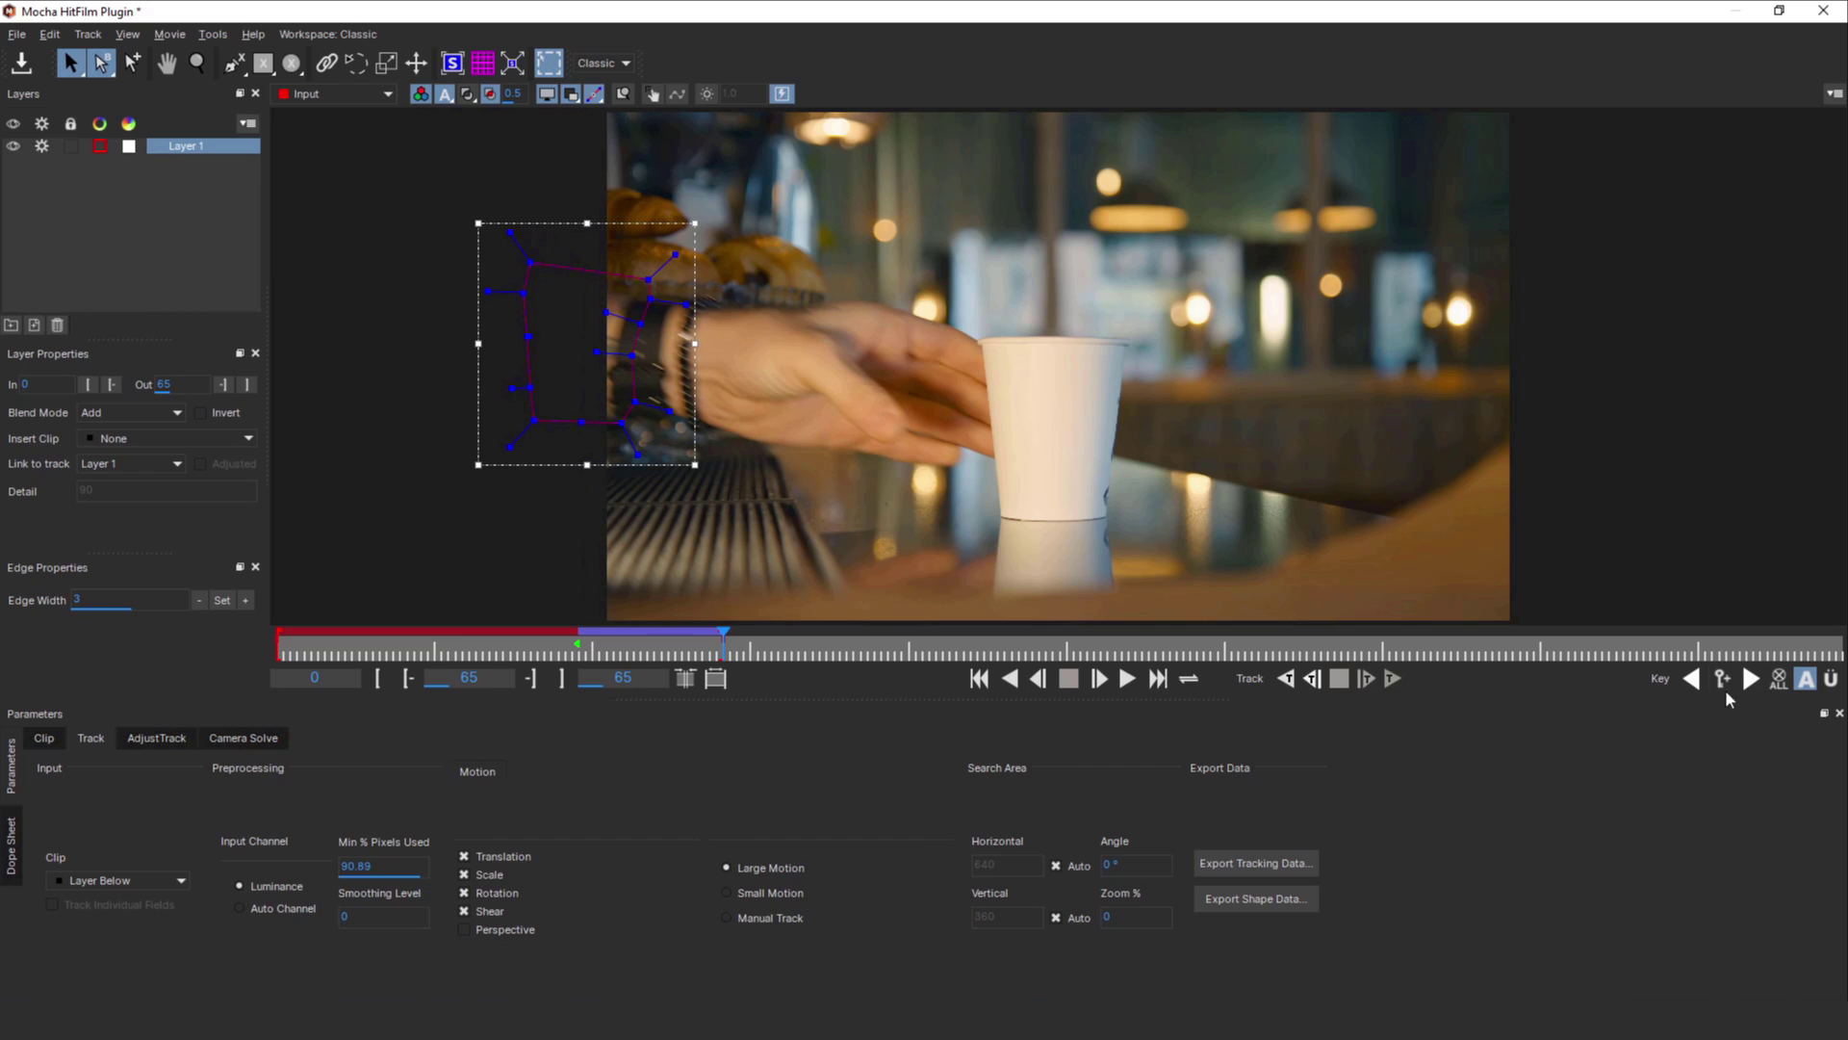
left_click_drag(724, 641, 730, 641)
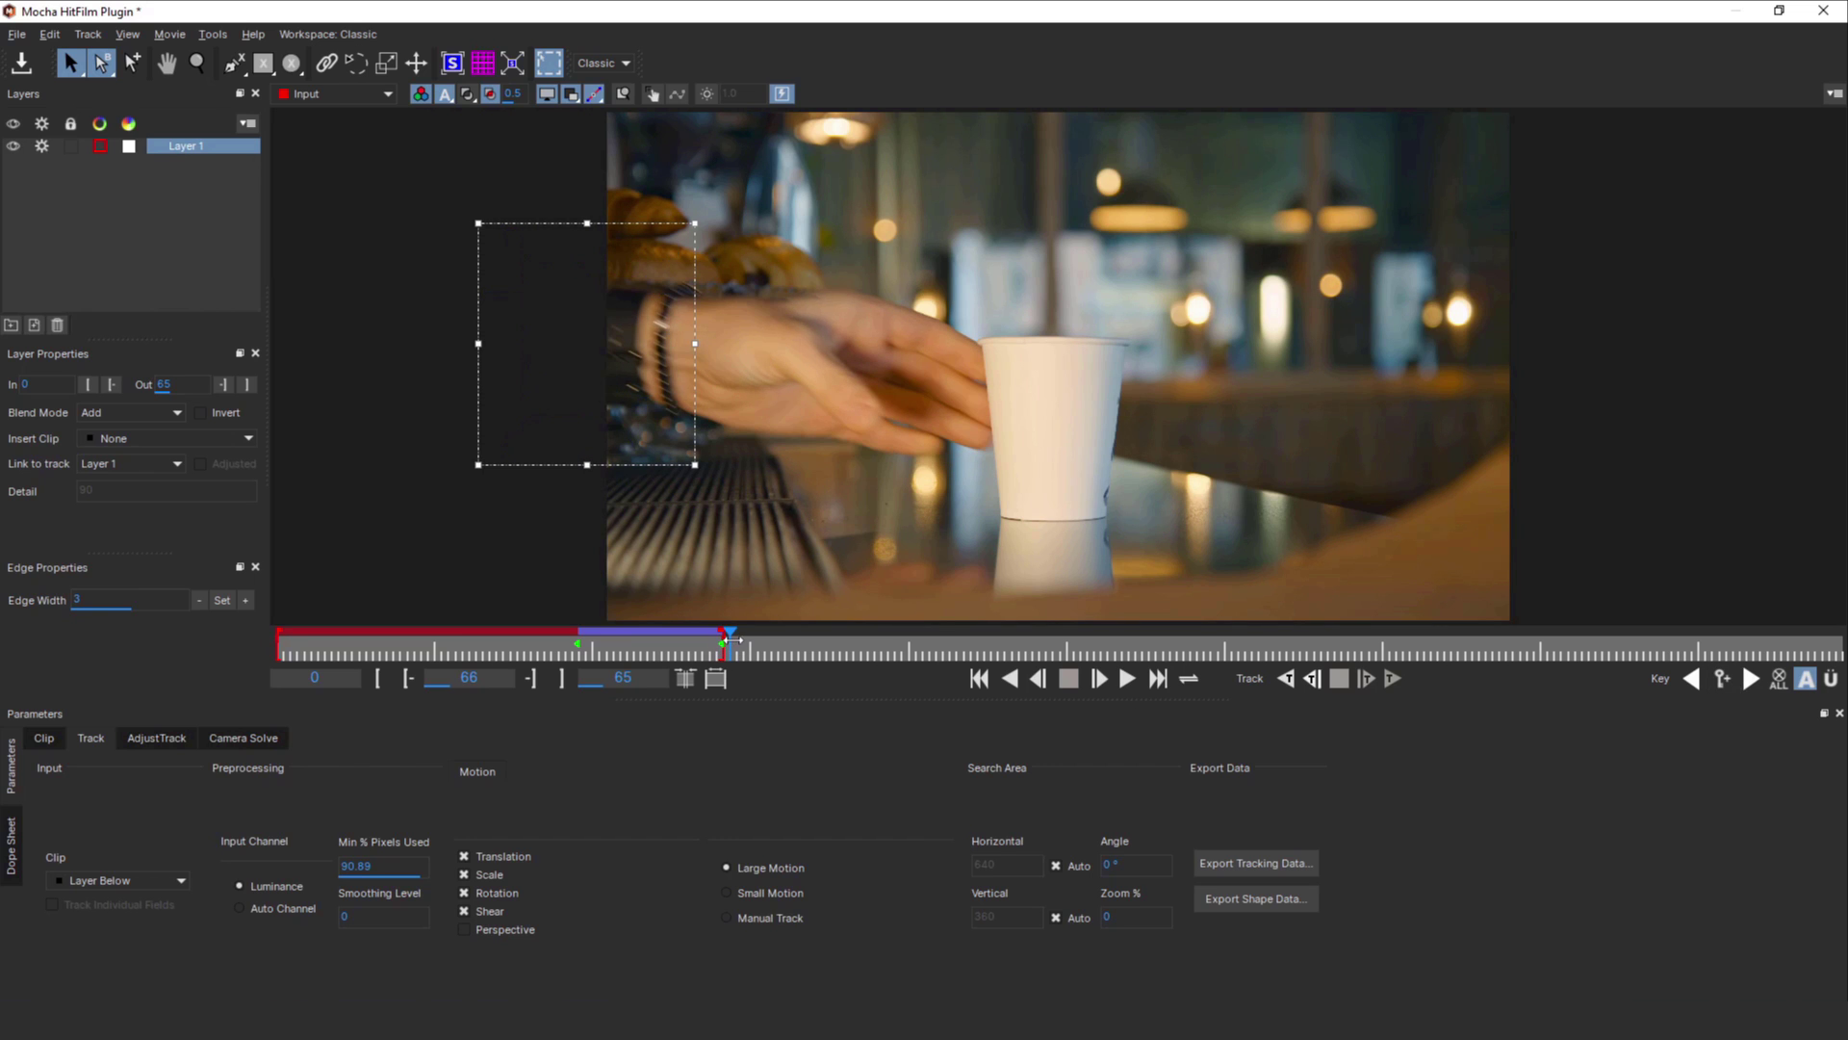
left_click_drag(642, 220, 567, 216)
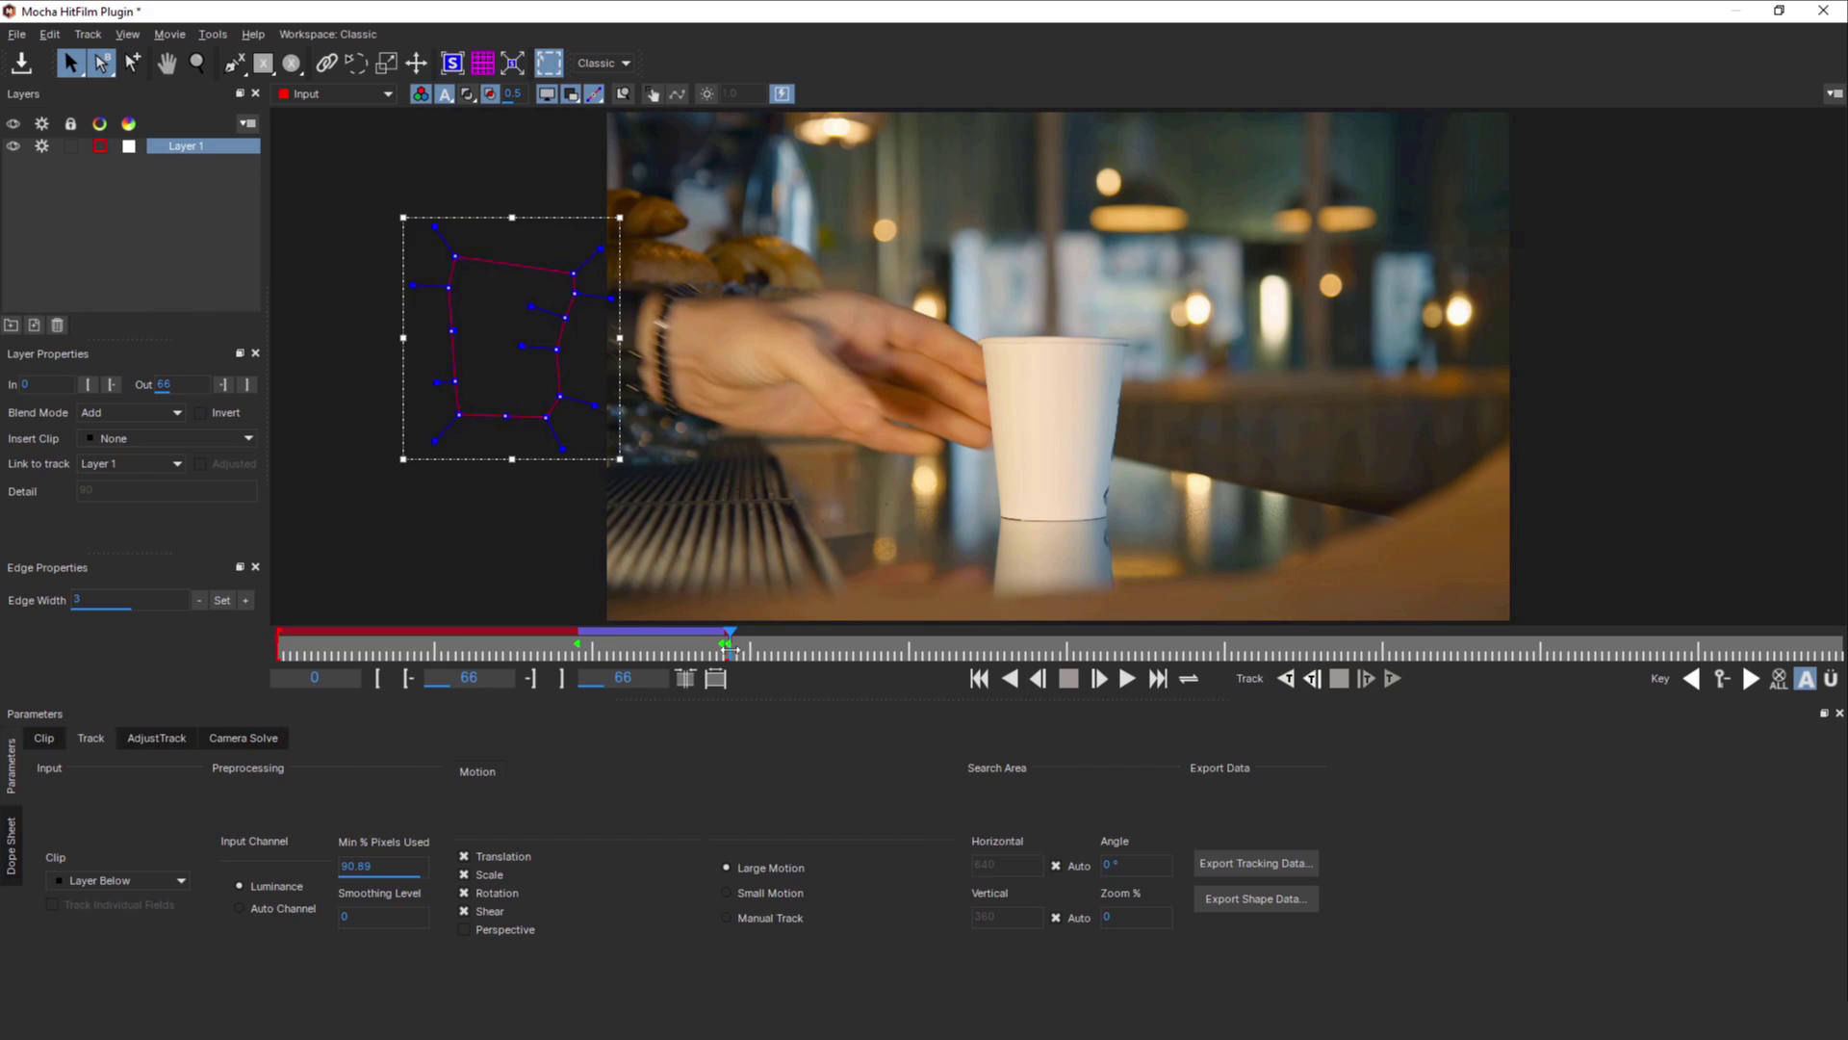
Track the forearm layer backward from frame 44 and start its range at frame 23 with the shape outside the image
left_click_drag(727, 655, 573, 661)
left_click(1286, 679)
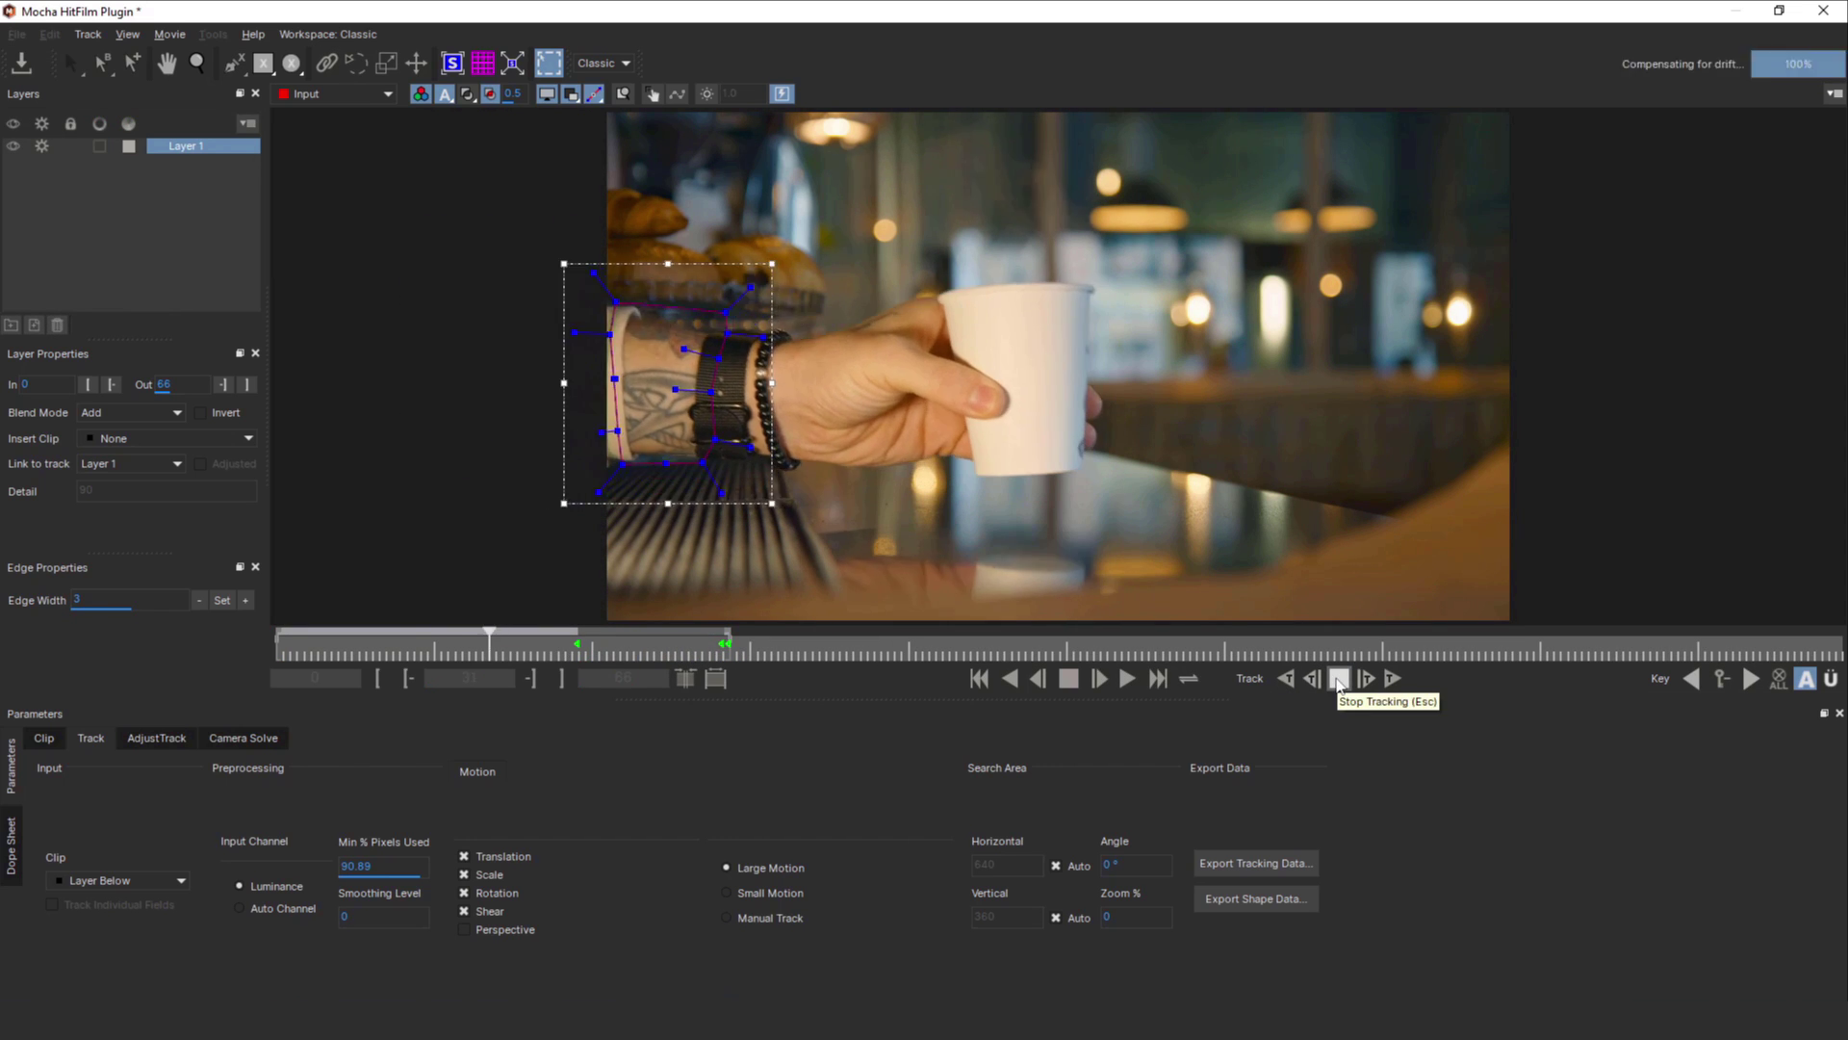
left_click_drag(421, 647, 442, 648)
left_click(1098, 679)
left_click(1040, 679)
left_click(1042, 681)
left_click(1102, 679)
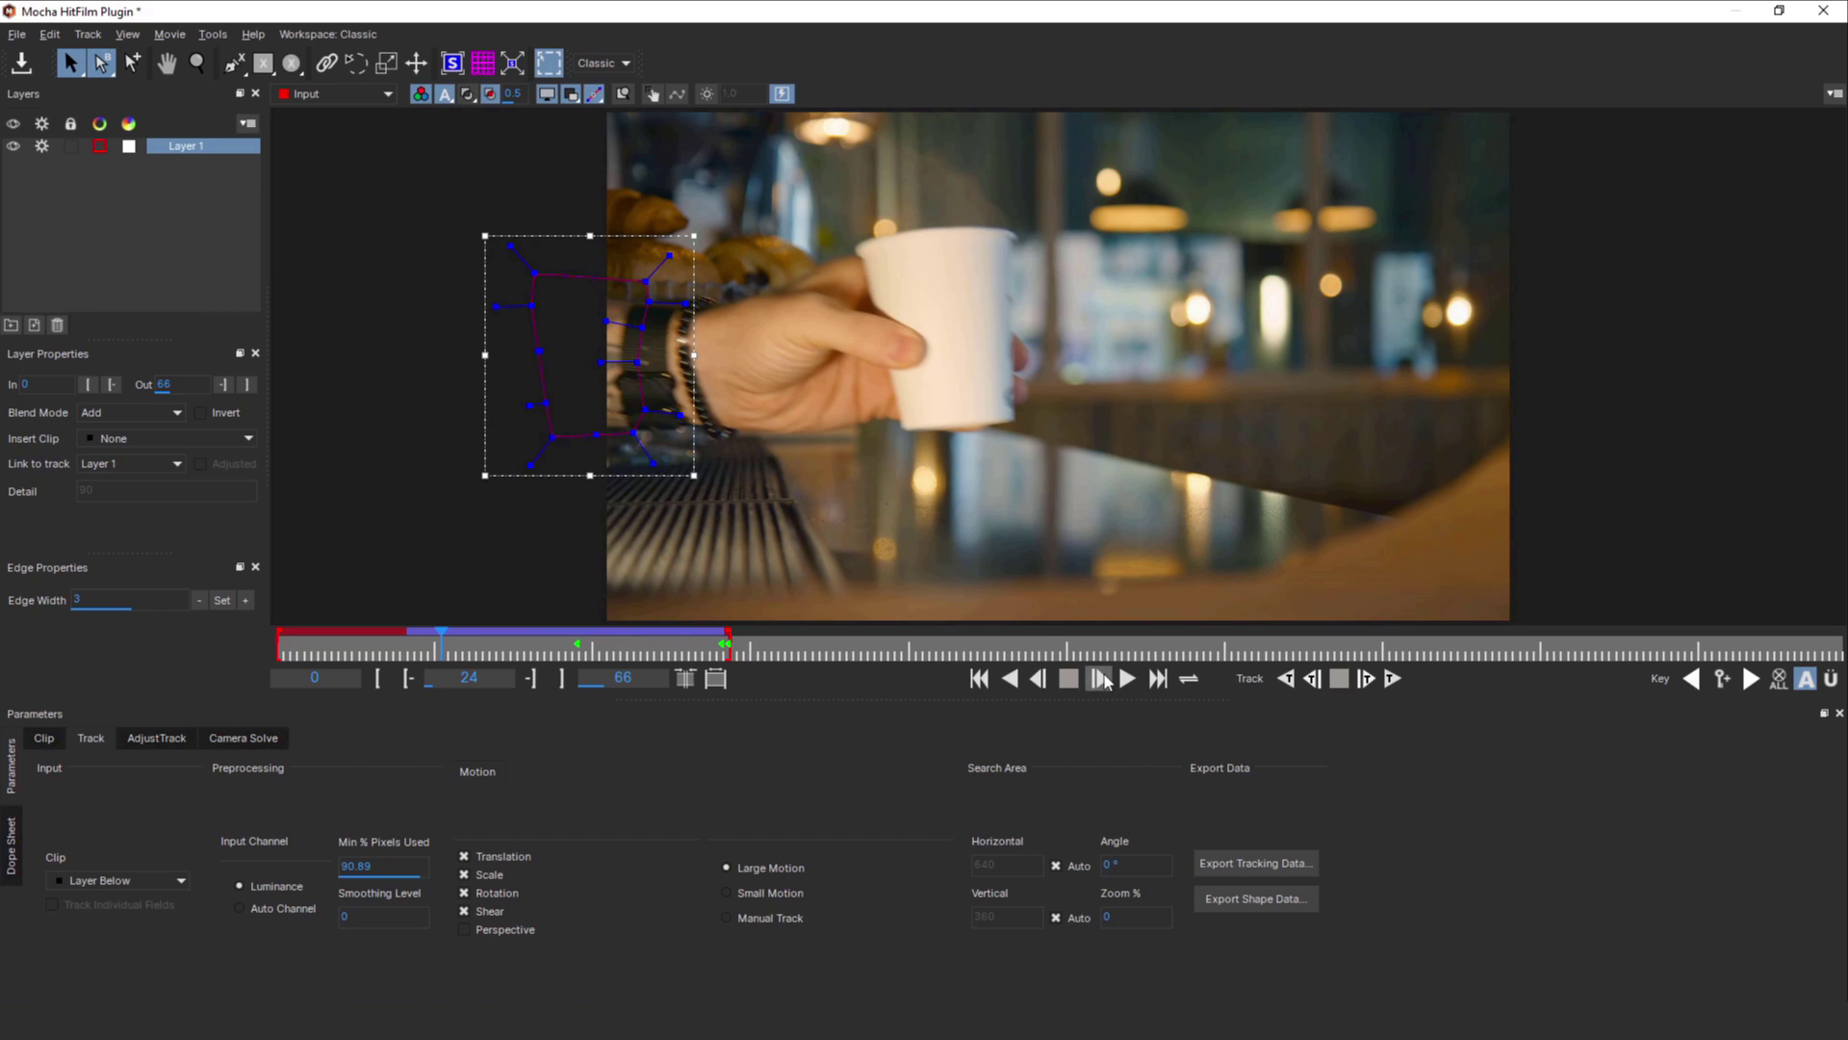
left_click(1038, 678)
left_click(378, 677)
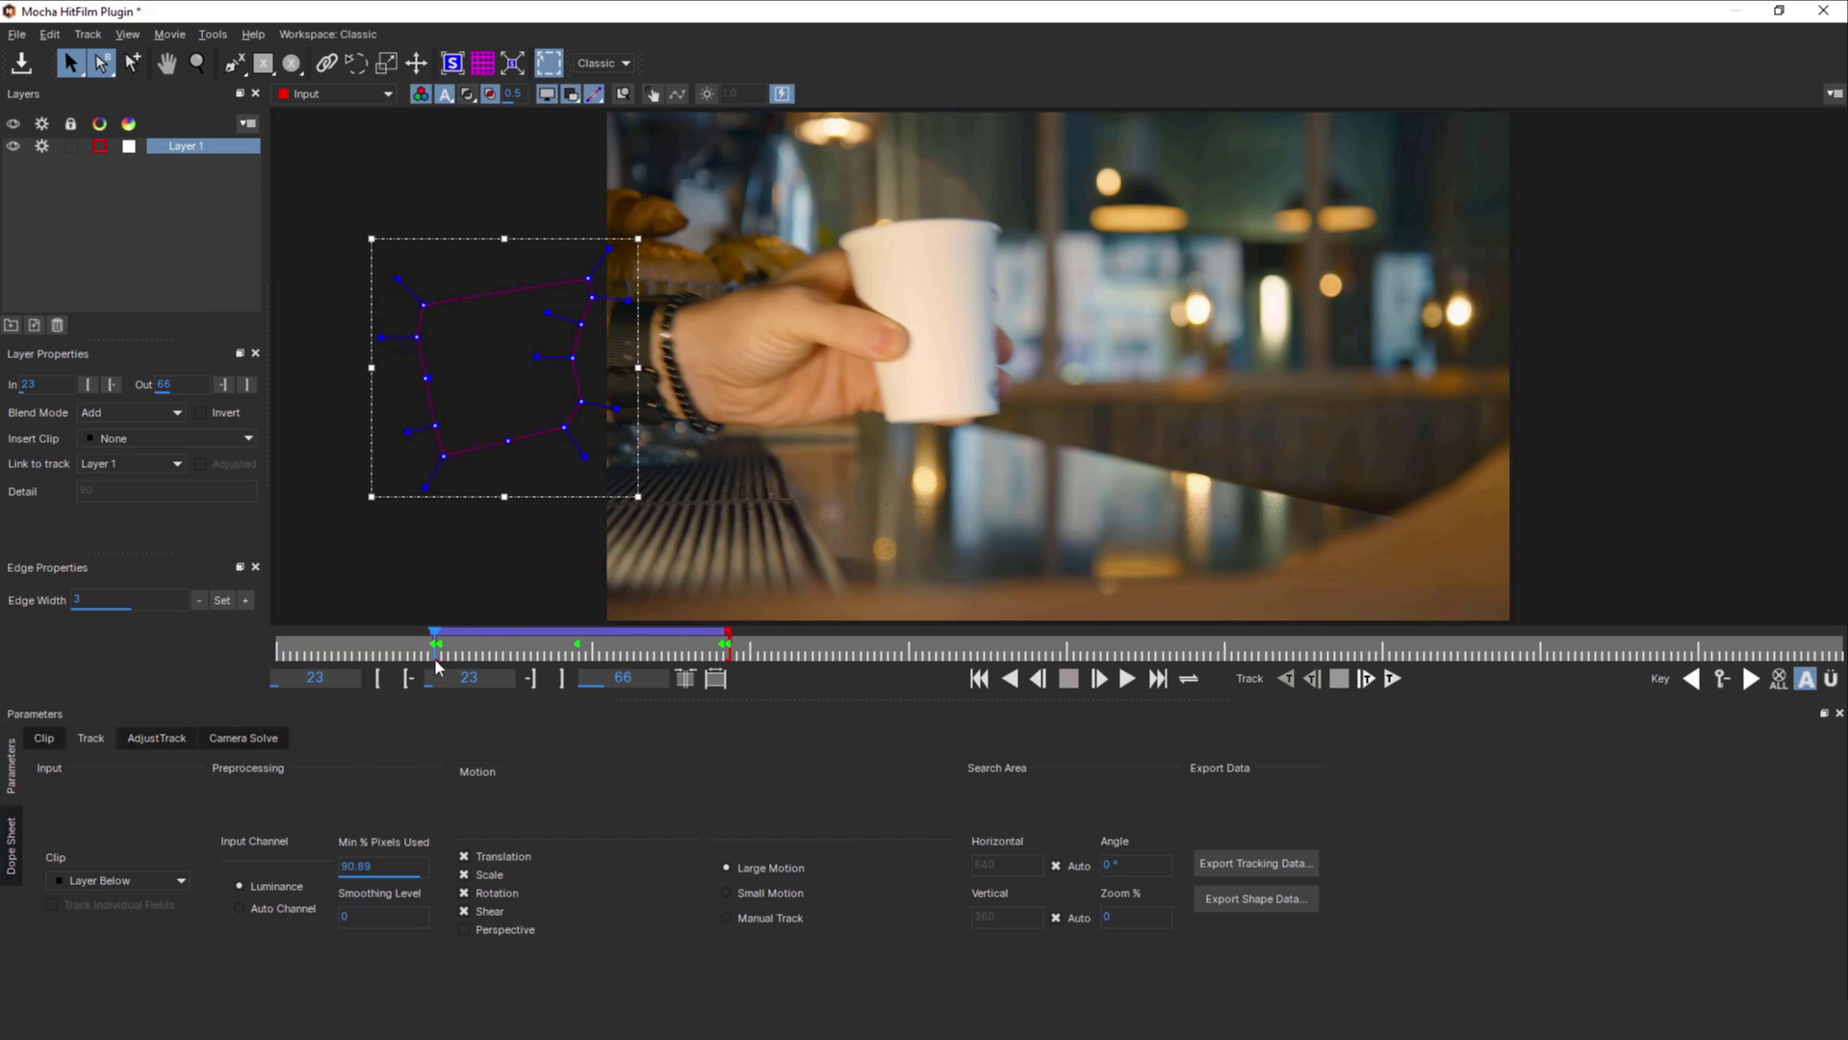
Play the tracked range to check how the layer matte follows the forearm
left_click_drag(435, 644, 631, 642)
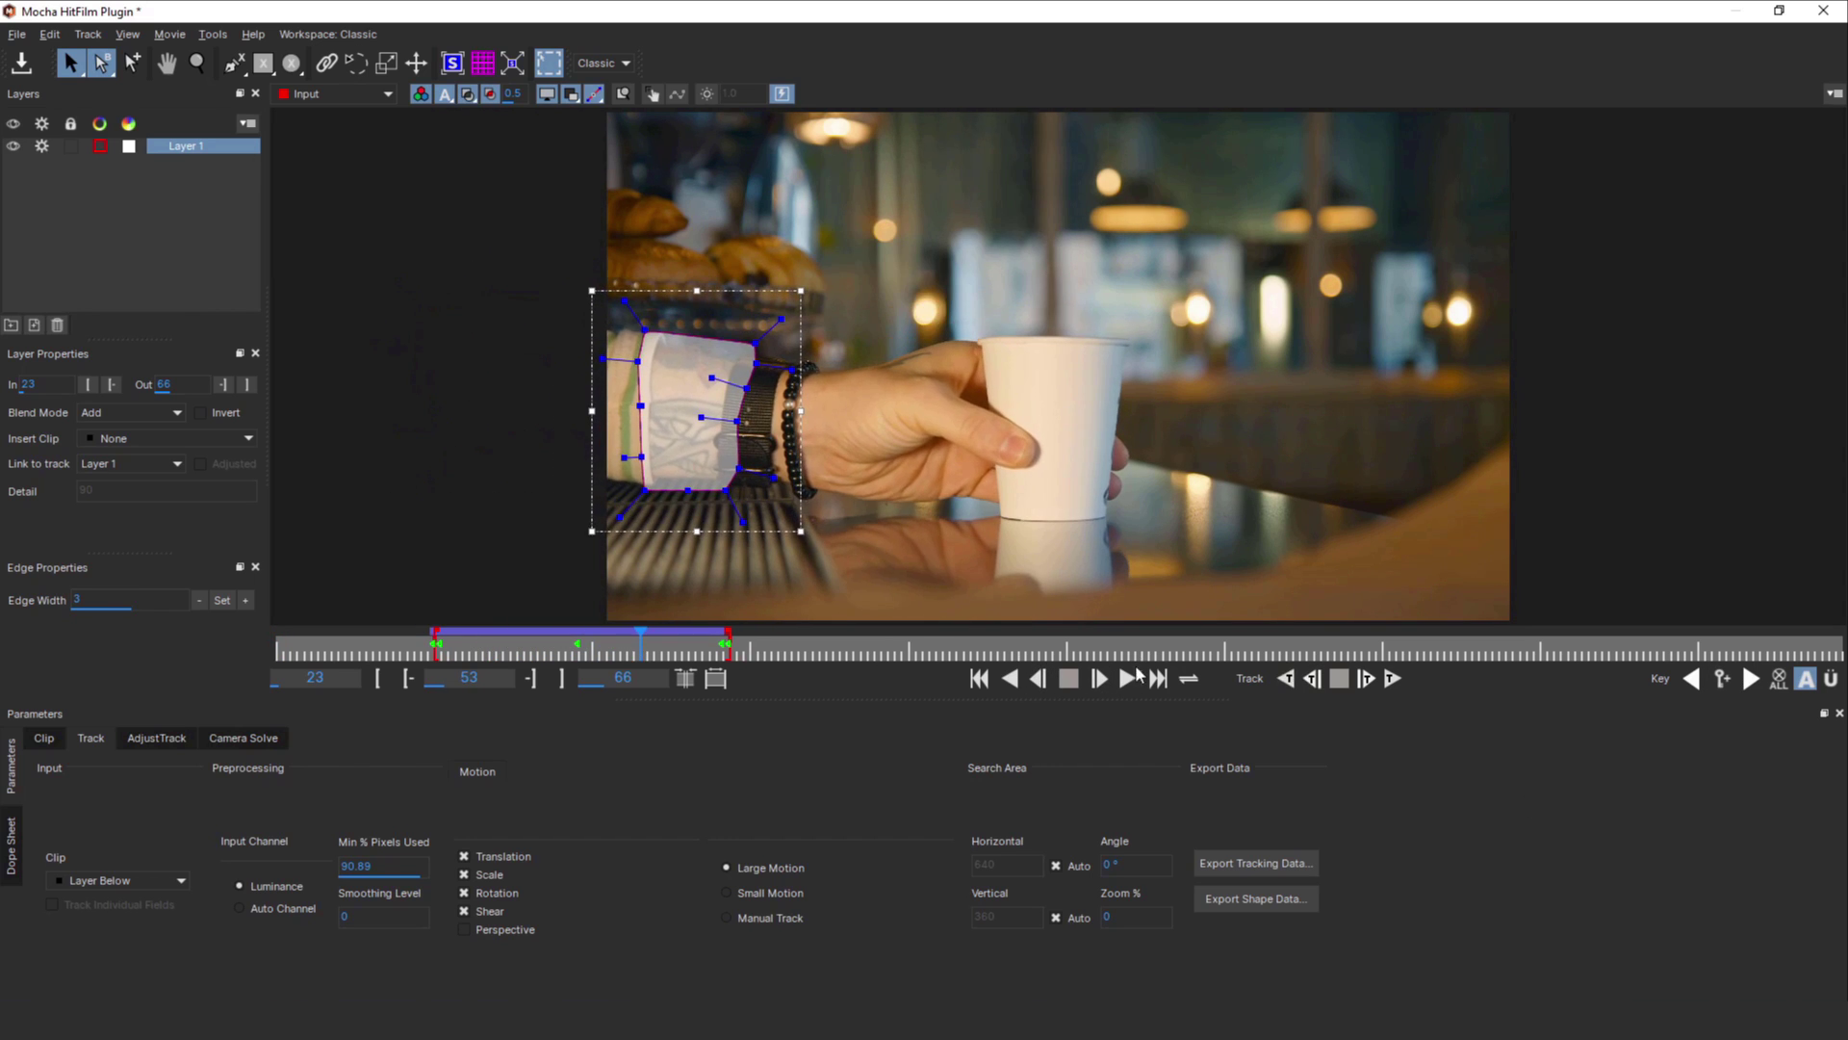
left_click(1131, 679)
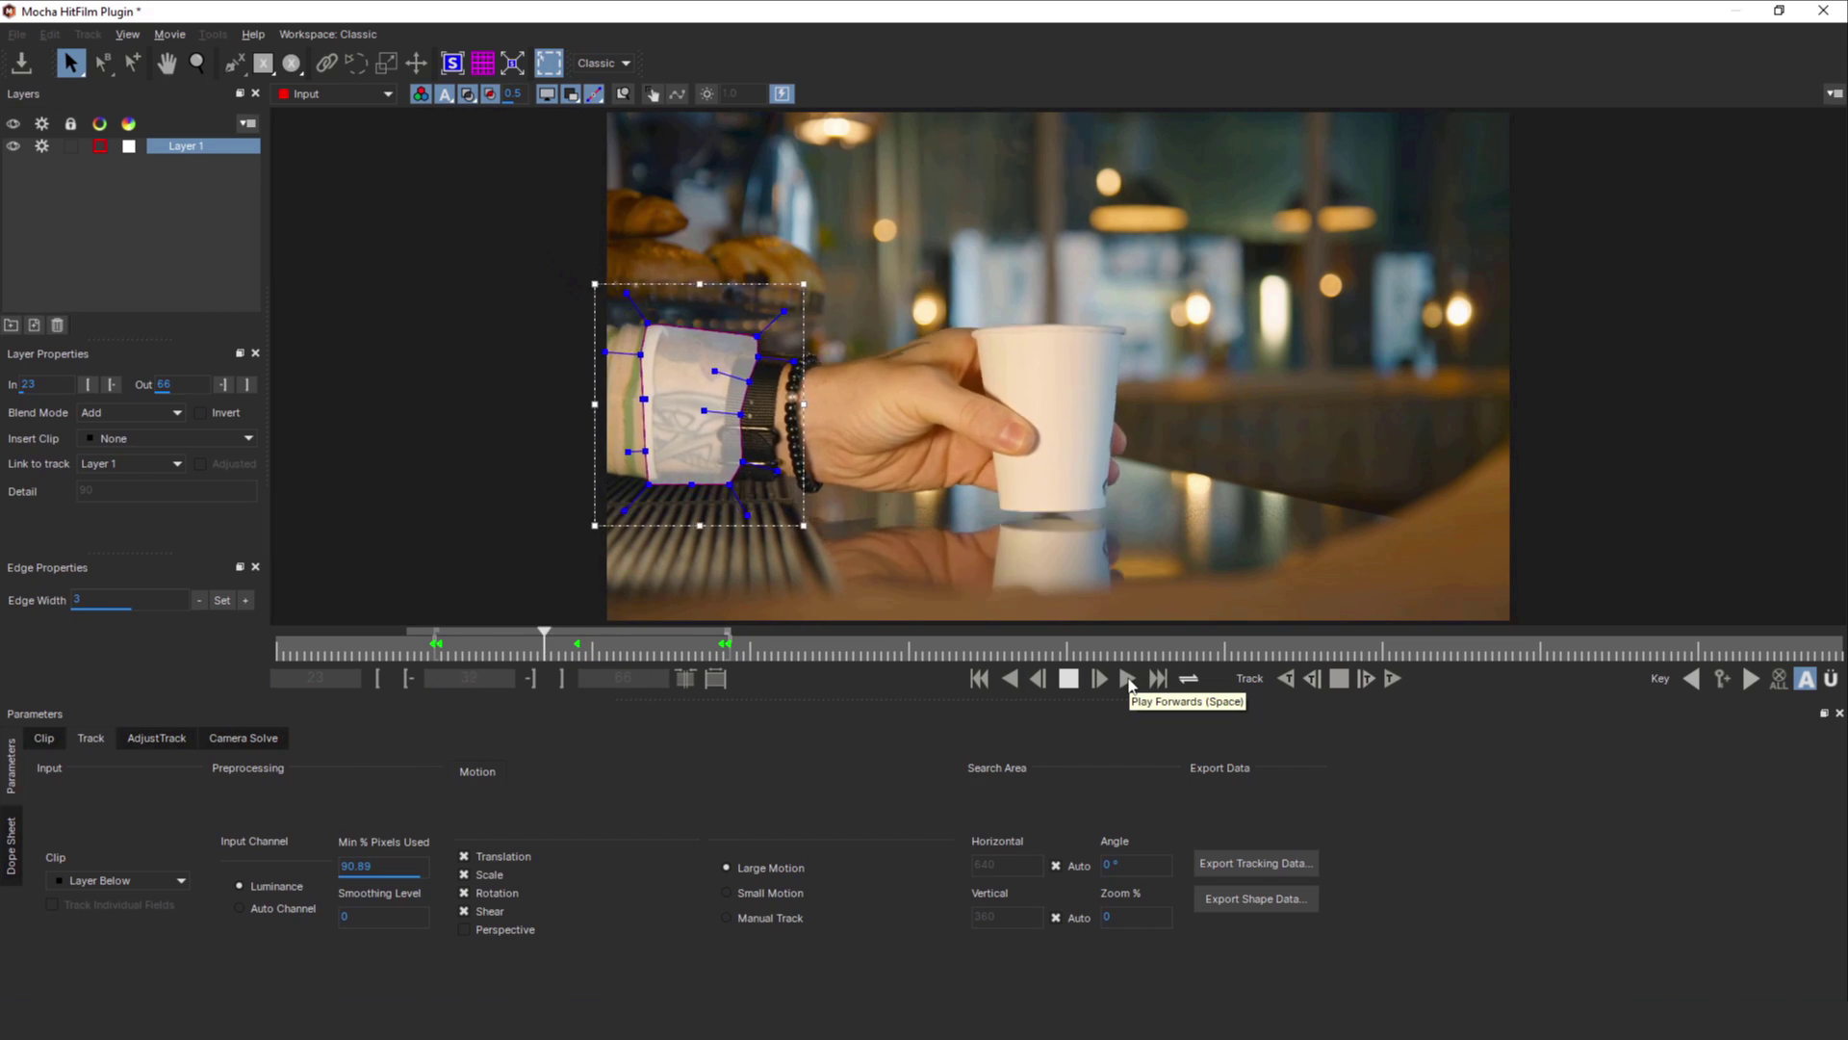
left_click(1067, 679)
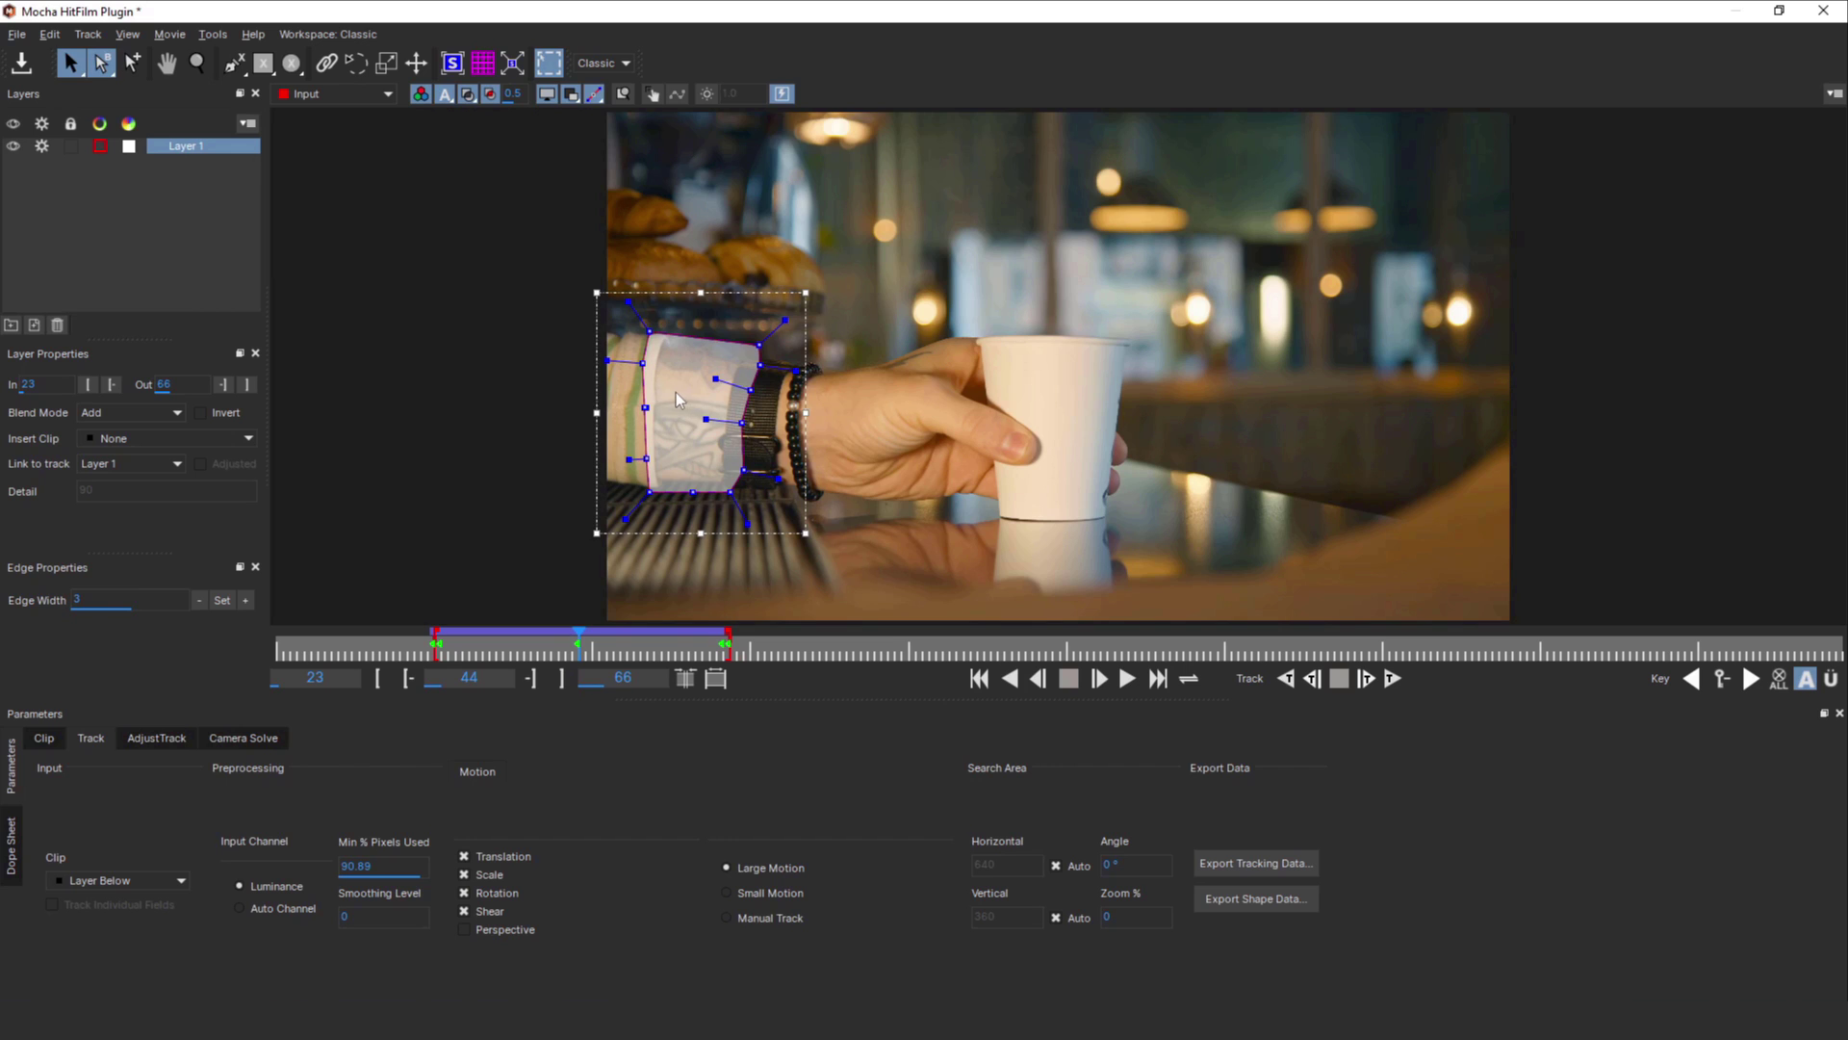
Hide the layer matte for a close view of the forearm at frame 44, and switch from Autokey to Überkey
key("z")
left_click_drag(682, 429, 682, 339)
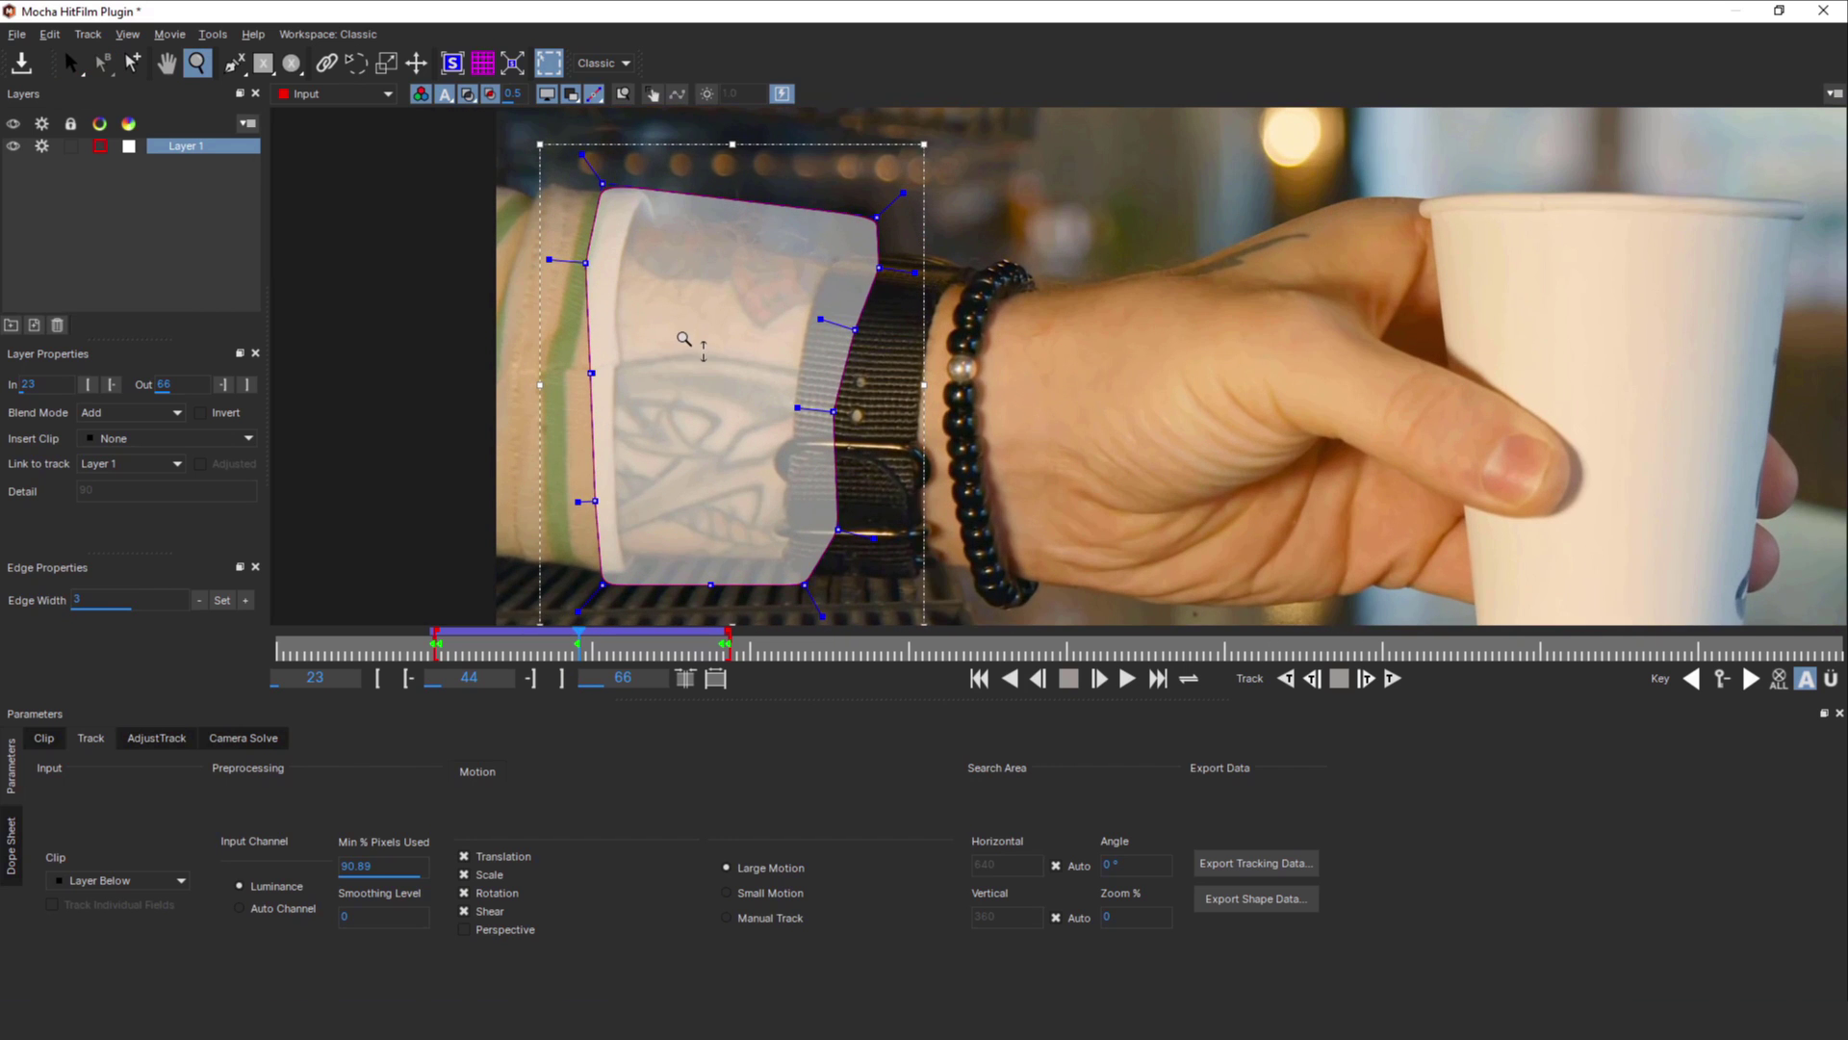
key("s")
left_click(468, 94)
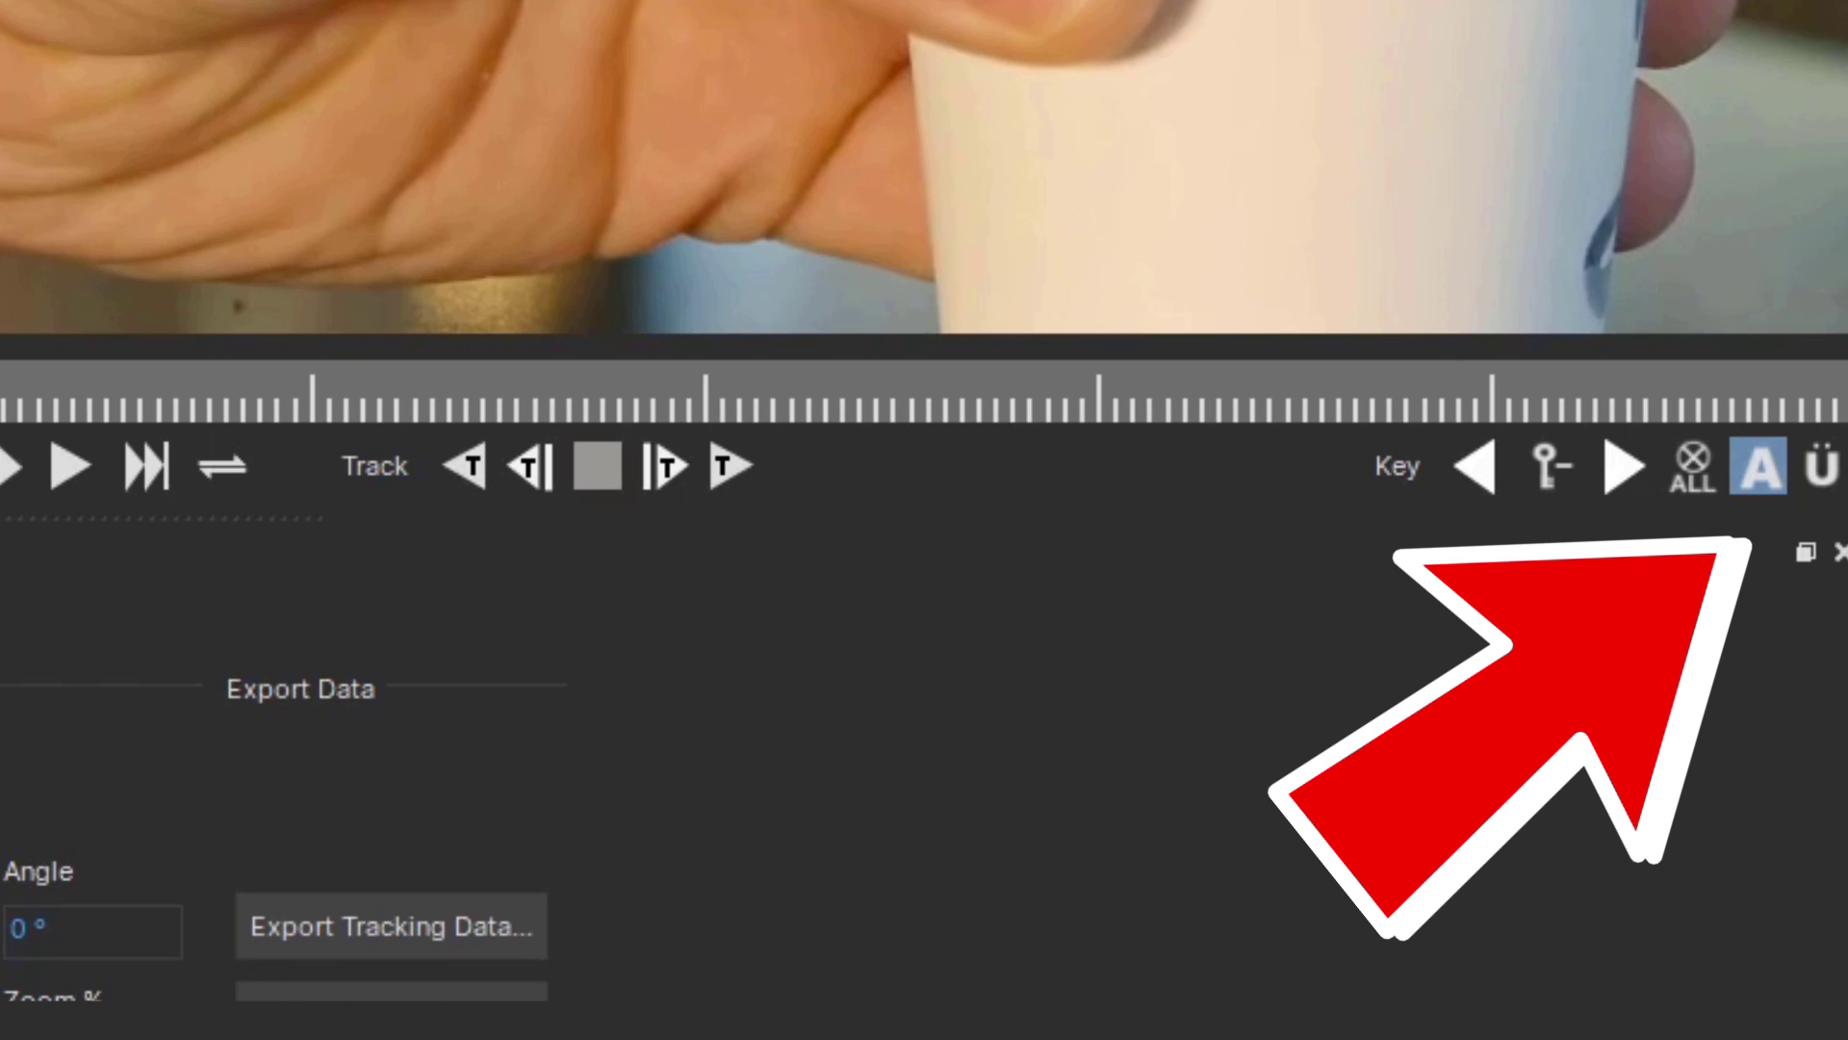
left_click(1819, 470)
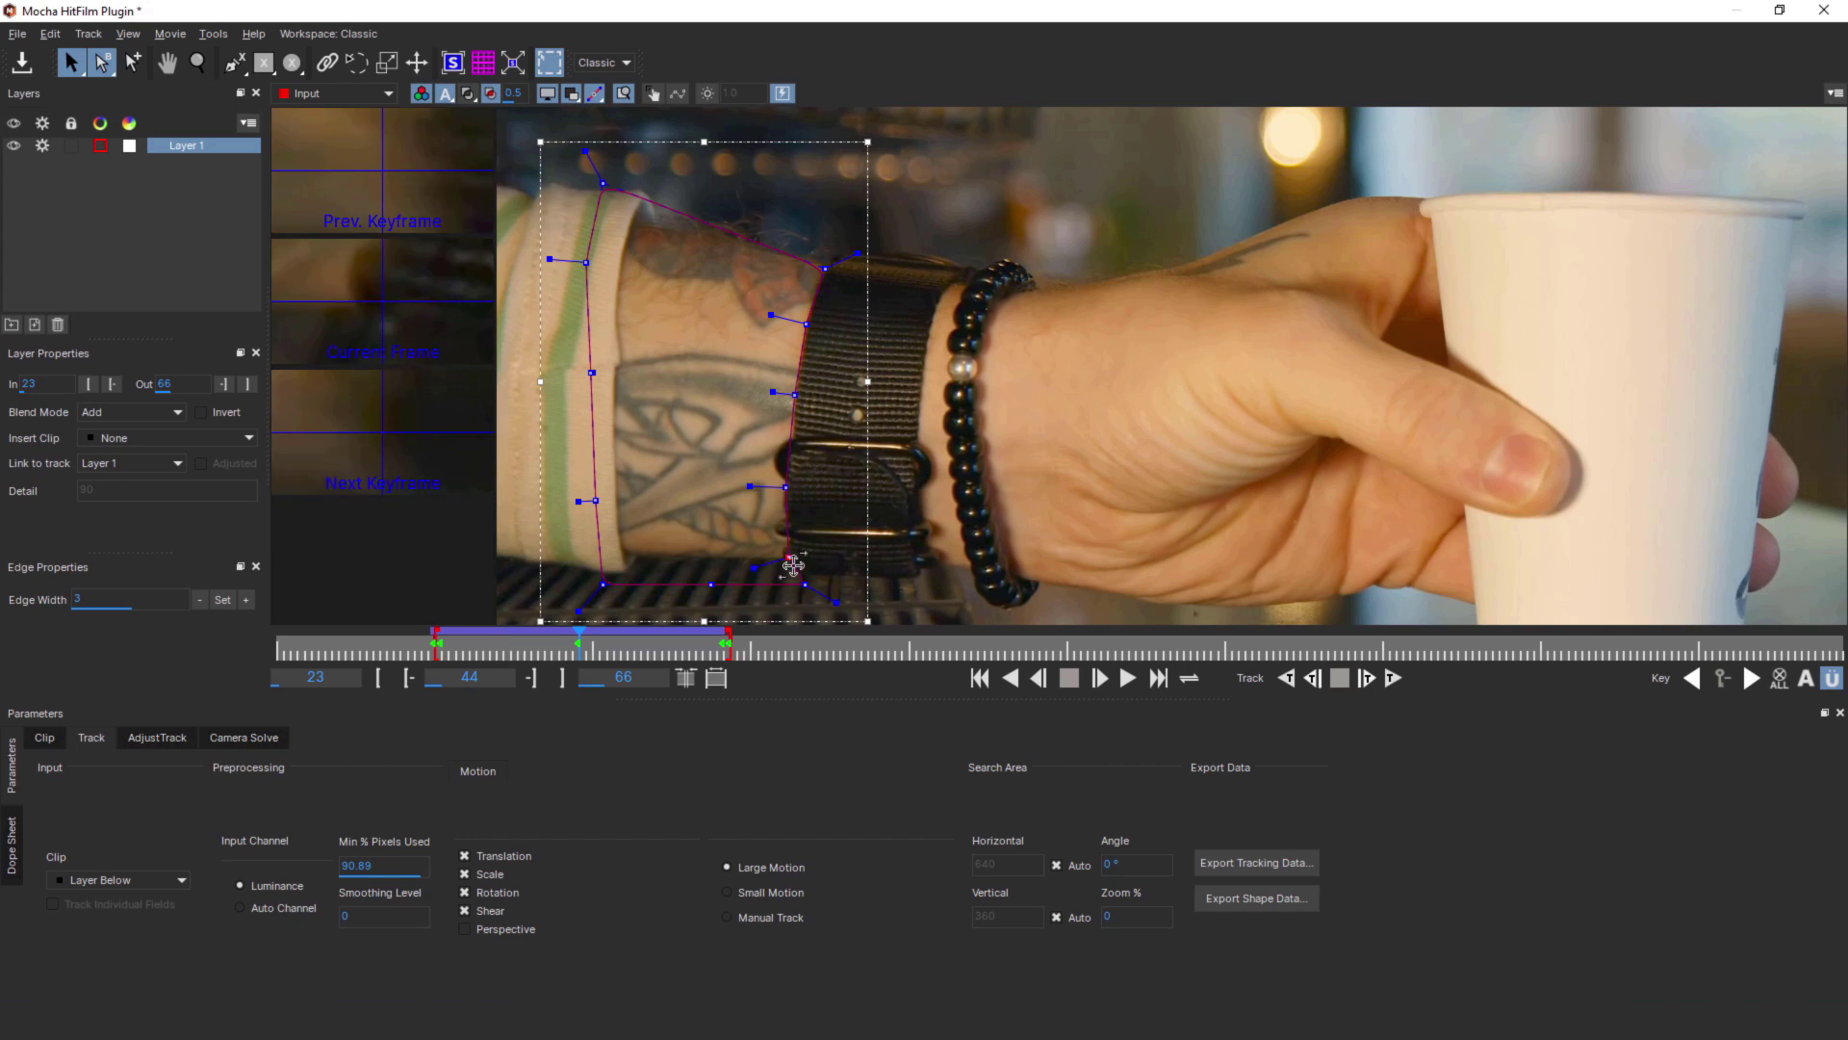
Reshape the spline to fit the bare skin tightly along the sleeve cuff and the forearm's upper and lower edges
left_click_drag(603, 584, 622, 553)
left_click_drag(596, 501, 616, 425)
left_click_drag(591, 373, 617, 360)
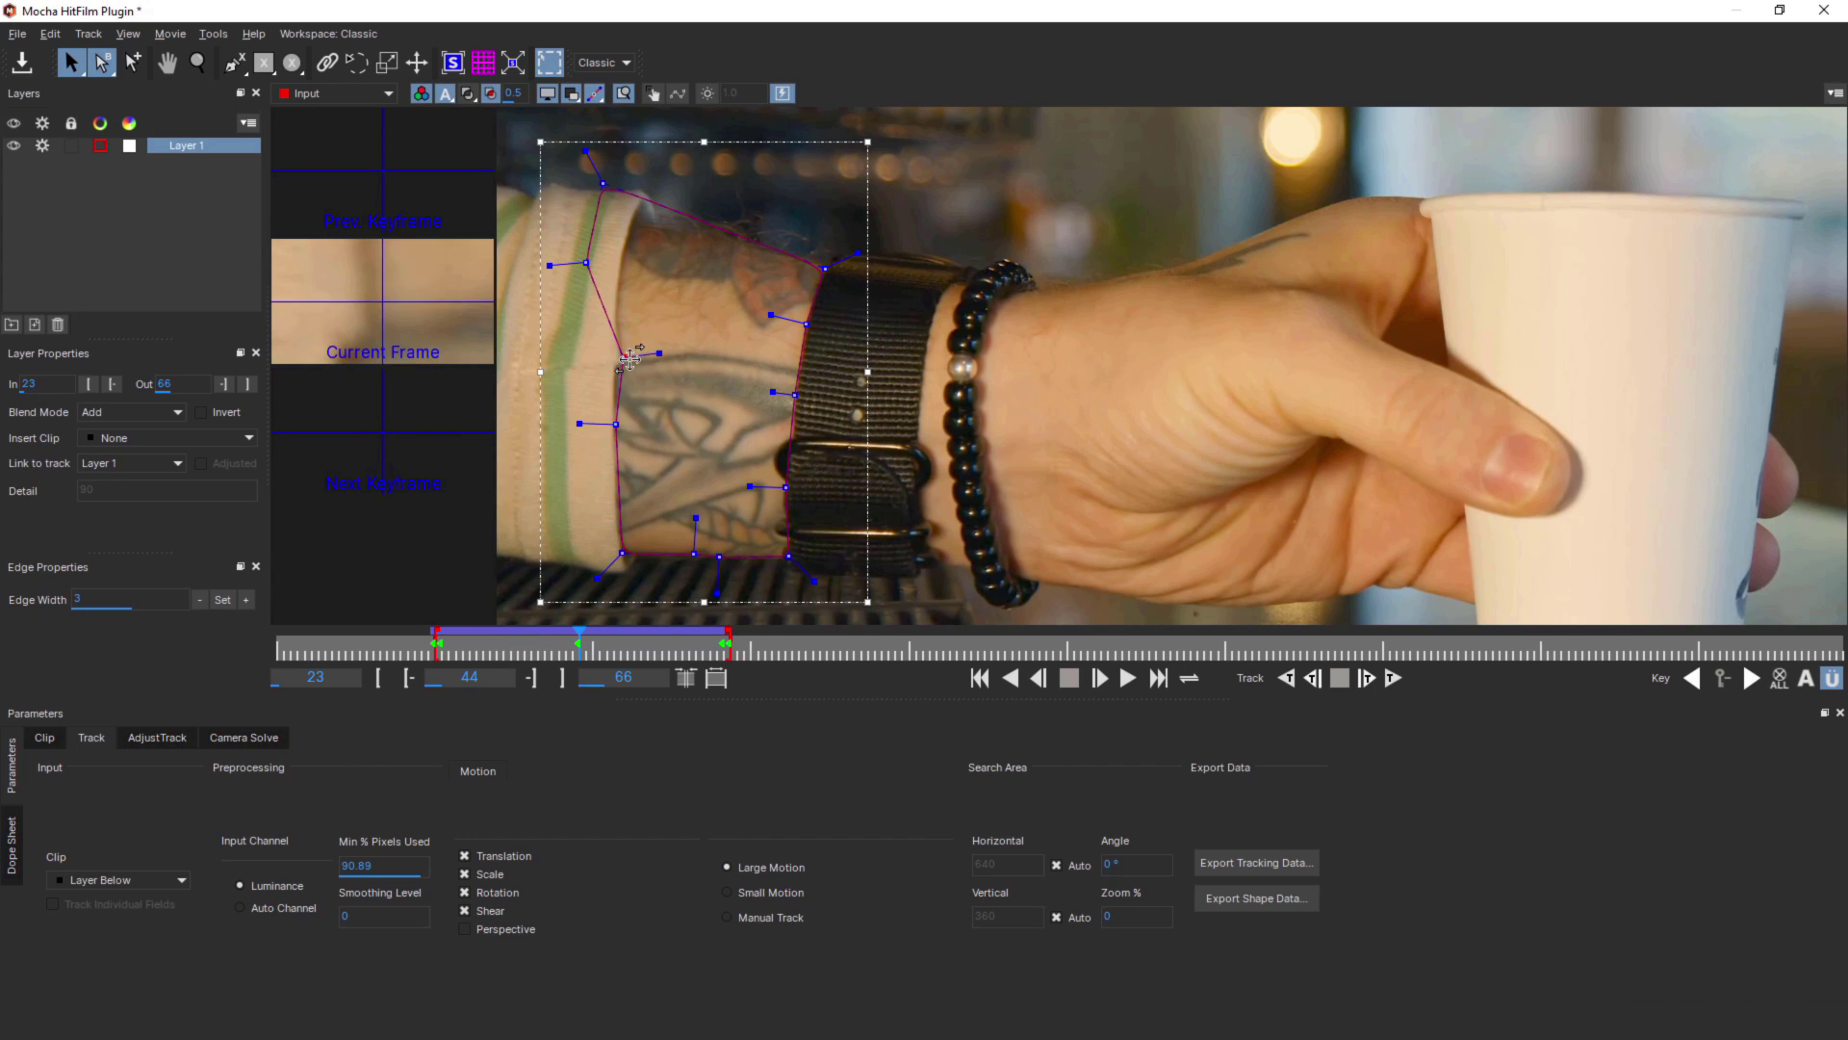
left_click_drag(585, 262, 624, 259)
left_click_drag(603, 183, 637, 231)
left_click_drag(589, 530, 838, 597)
left_click_drag(852, 288, 619, 207)
left_click_drag(858, 251, 895, 252)
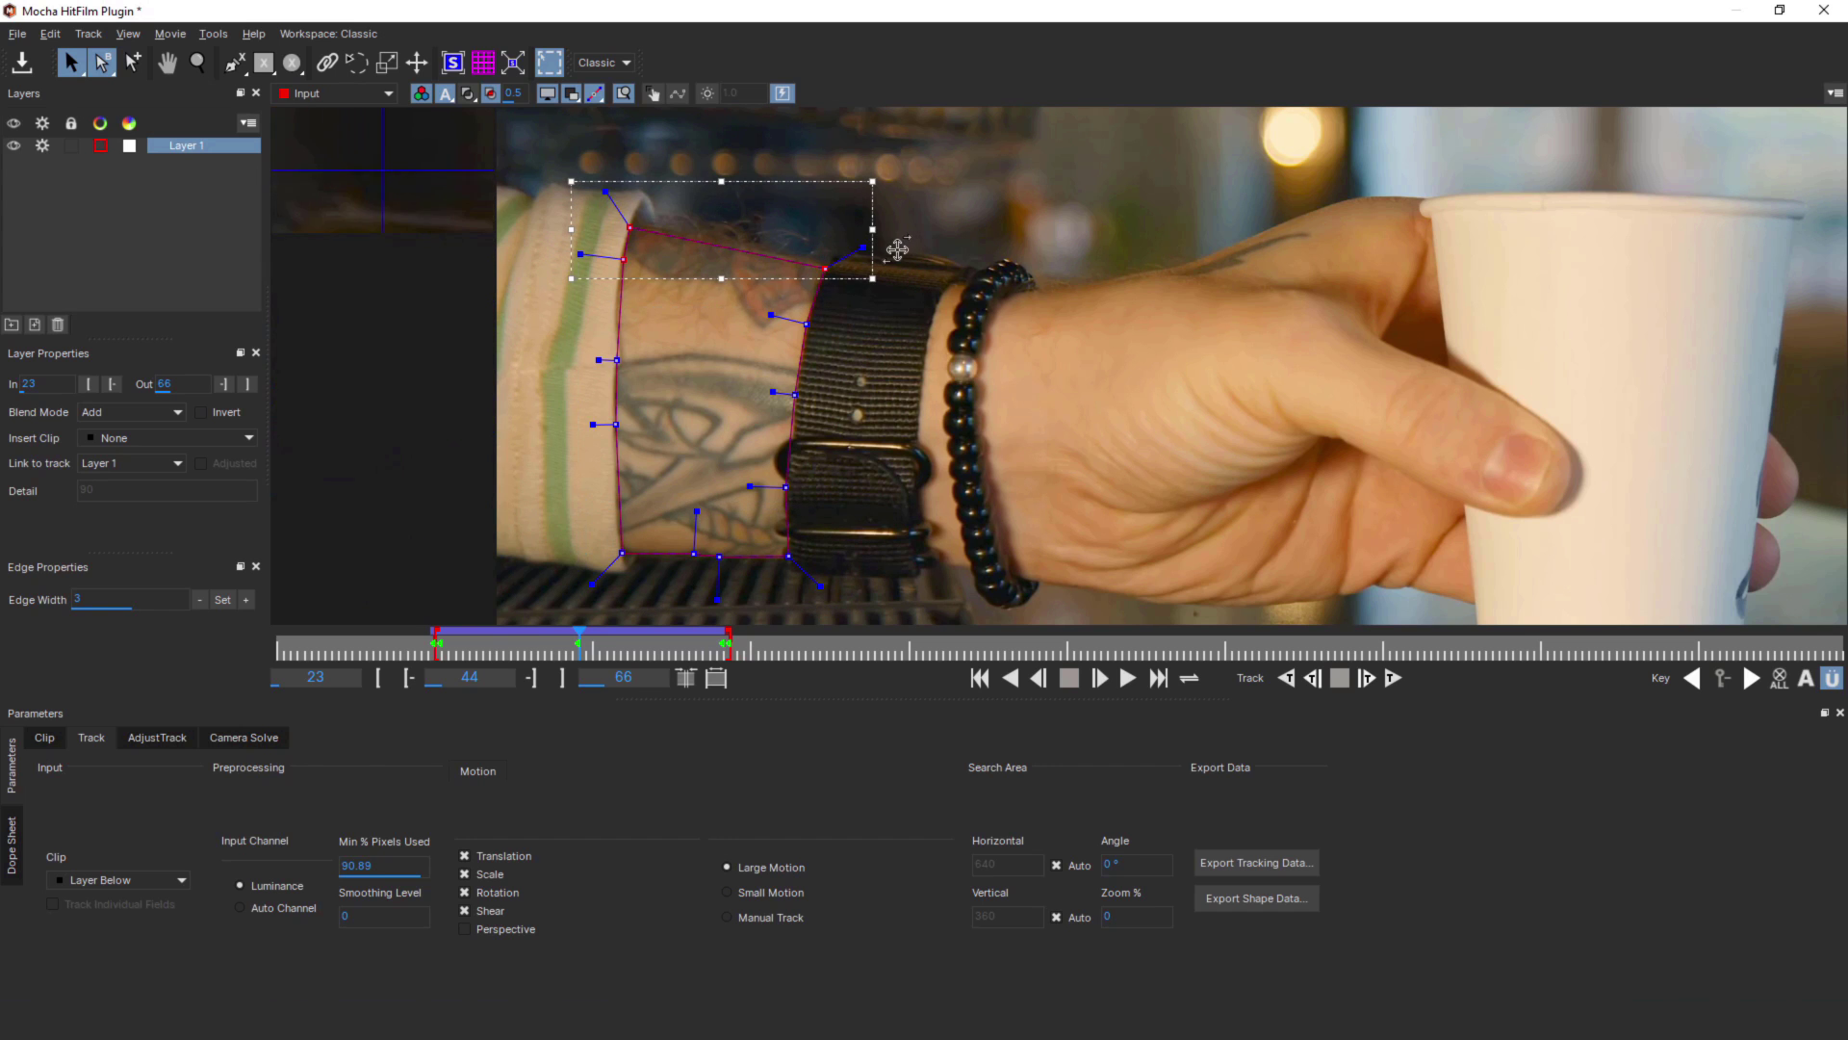
Show the layer matte, planar surface and grid, and play the tracked range to check the fit
left_click(468, 95)
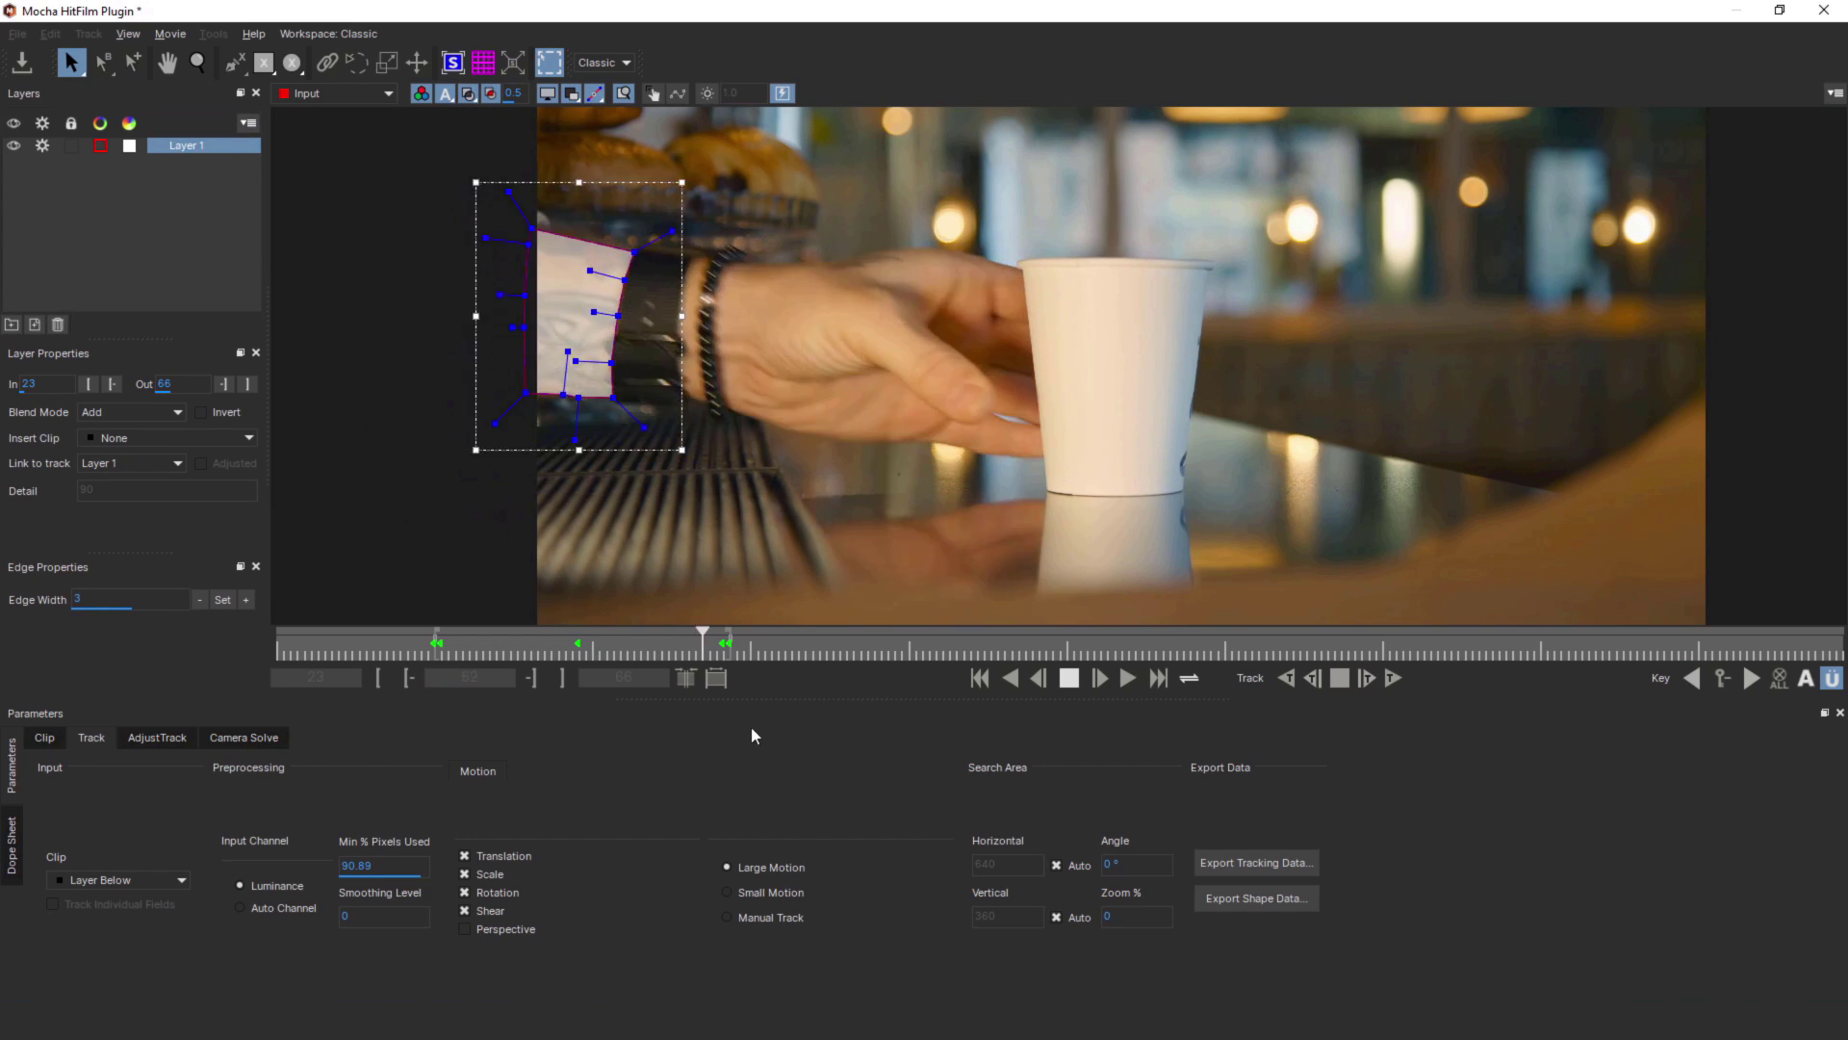
key("space")
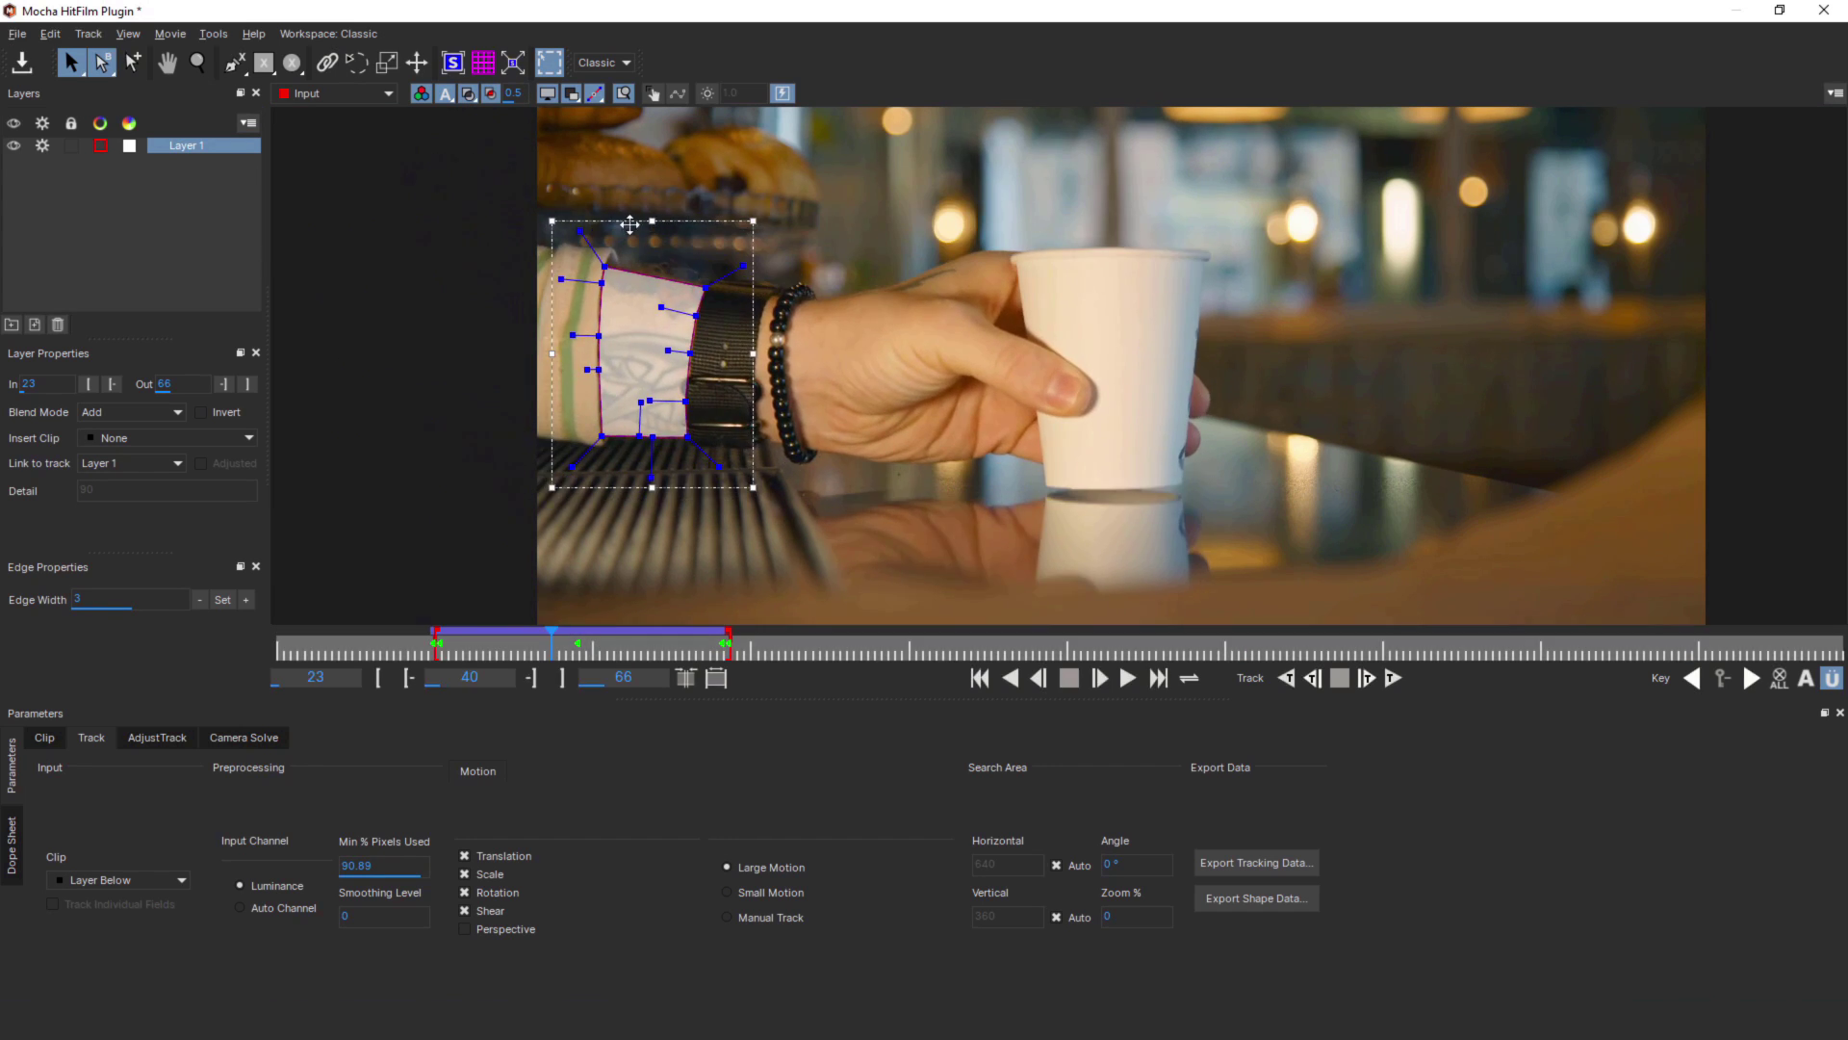
left_click(453, 67)
left_click(483, 62)
left_click(1128, 678)
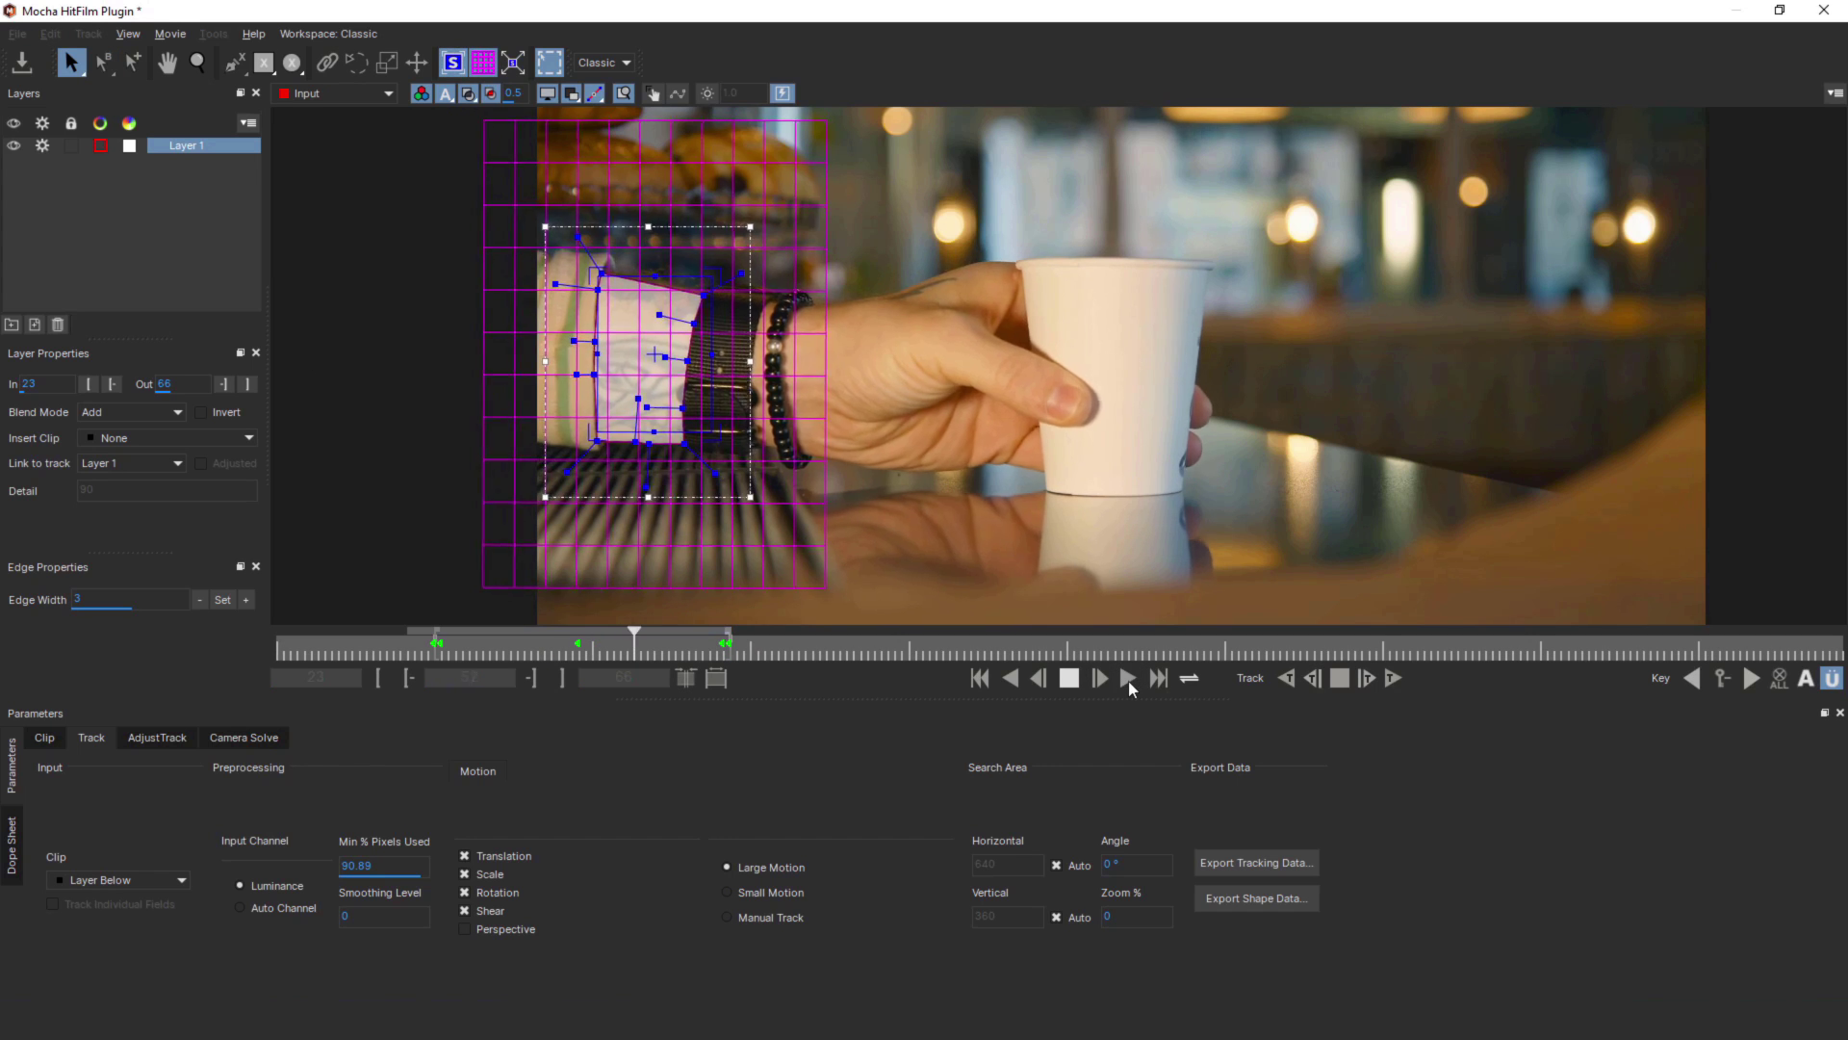
Stop the playback and rename the tracked layer as Remove
left_click(1071, 680)
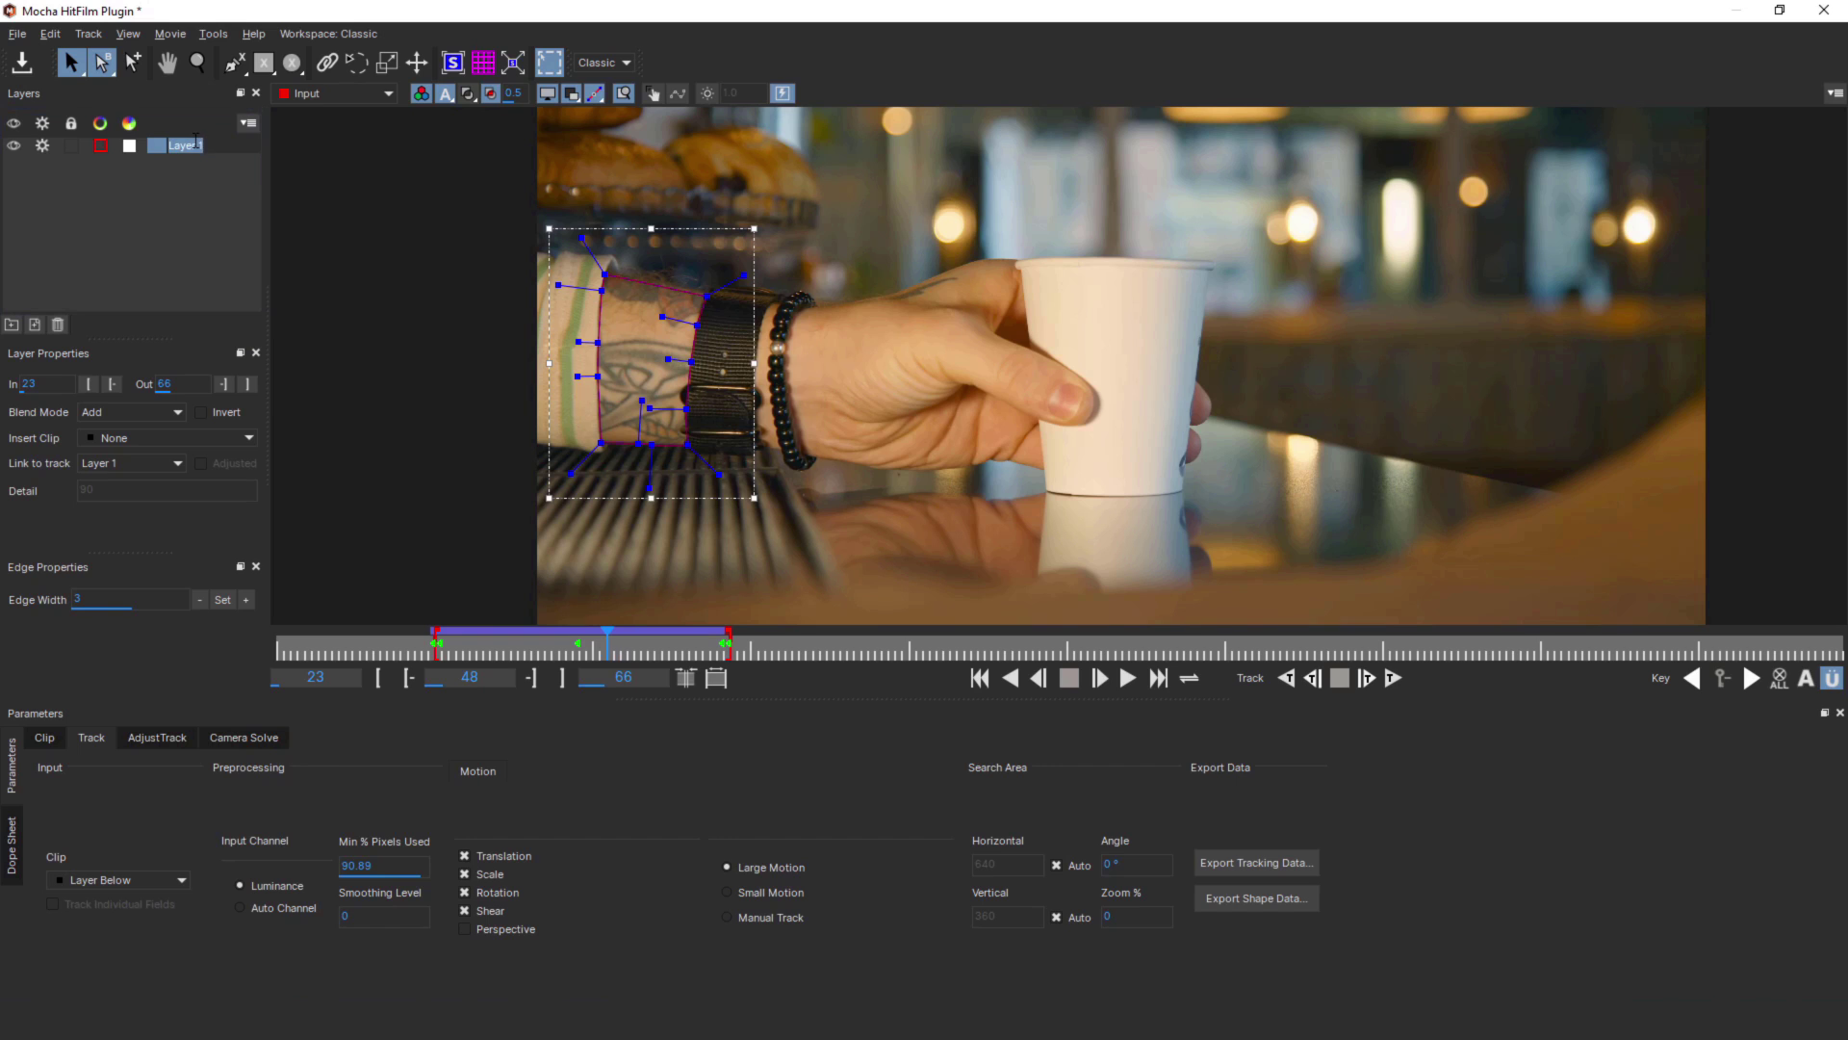
type("Remove")
key("Return")
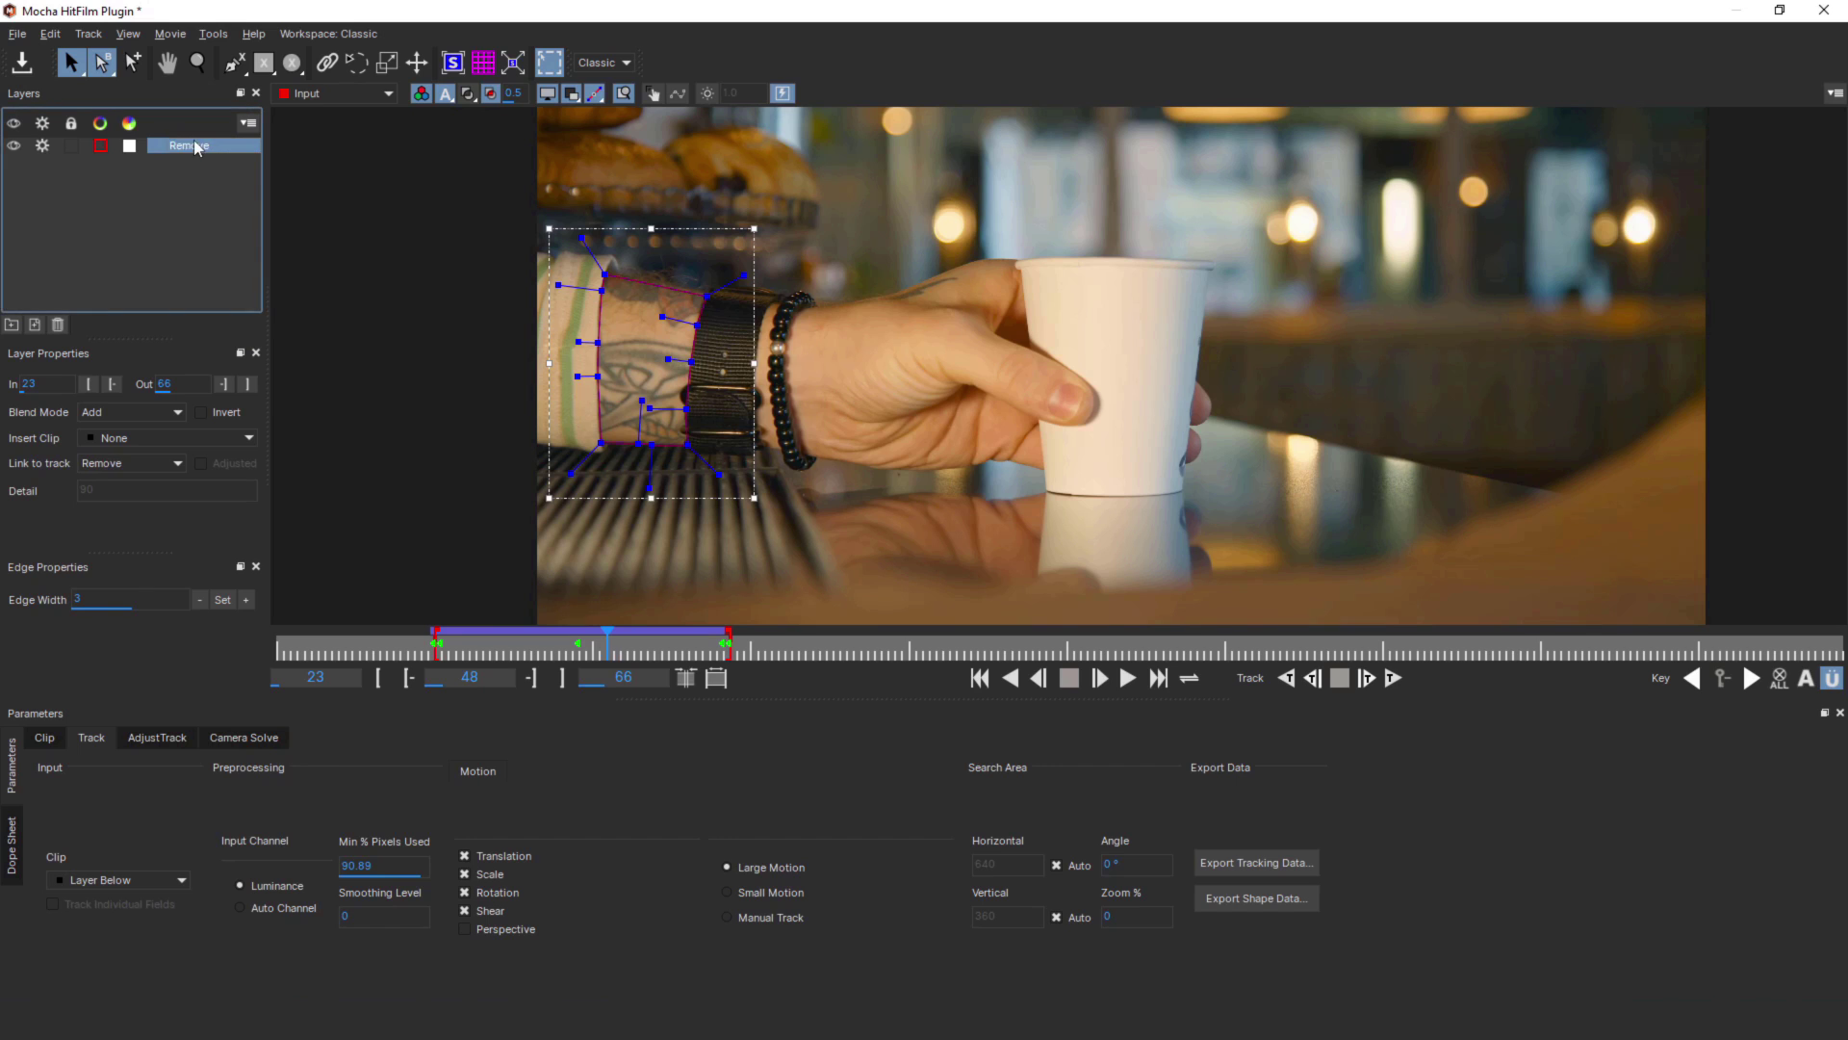
Export the tracking data as HitFilm Transform Data [position, scale and rotation] to a file named Tracking data
left_click(1267, 870)
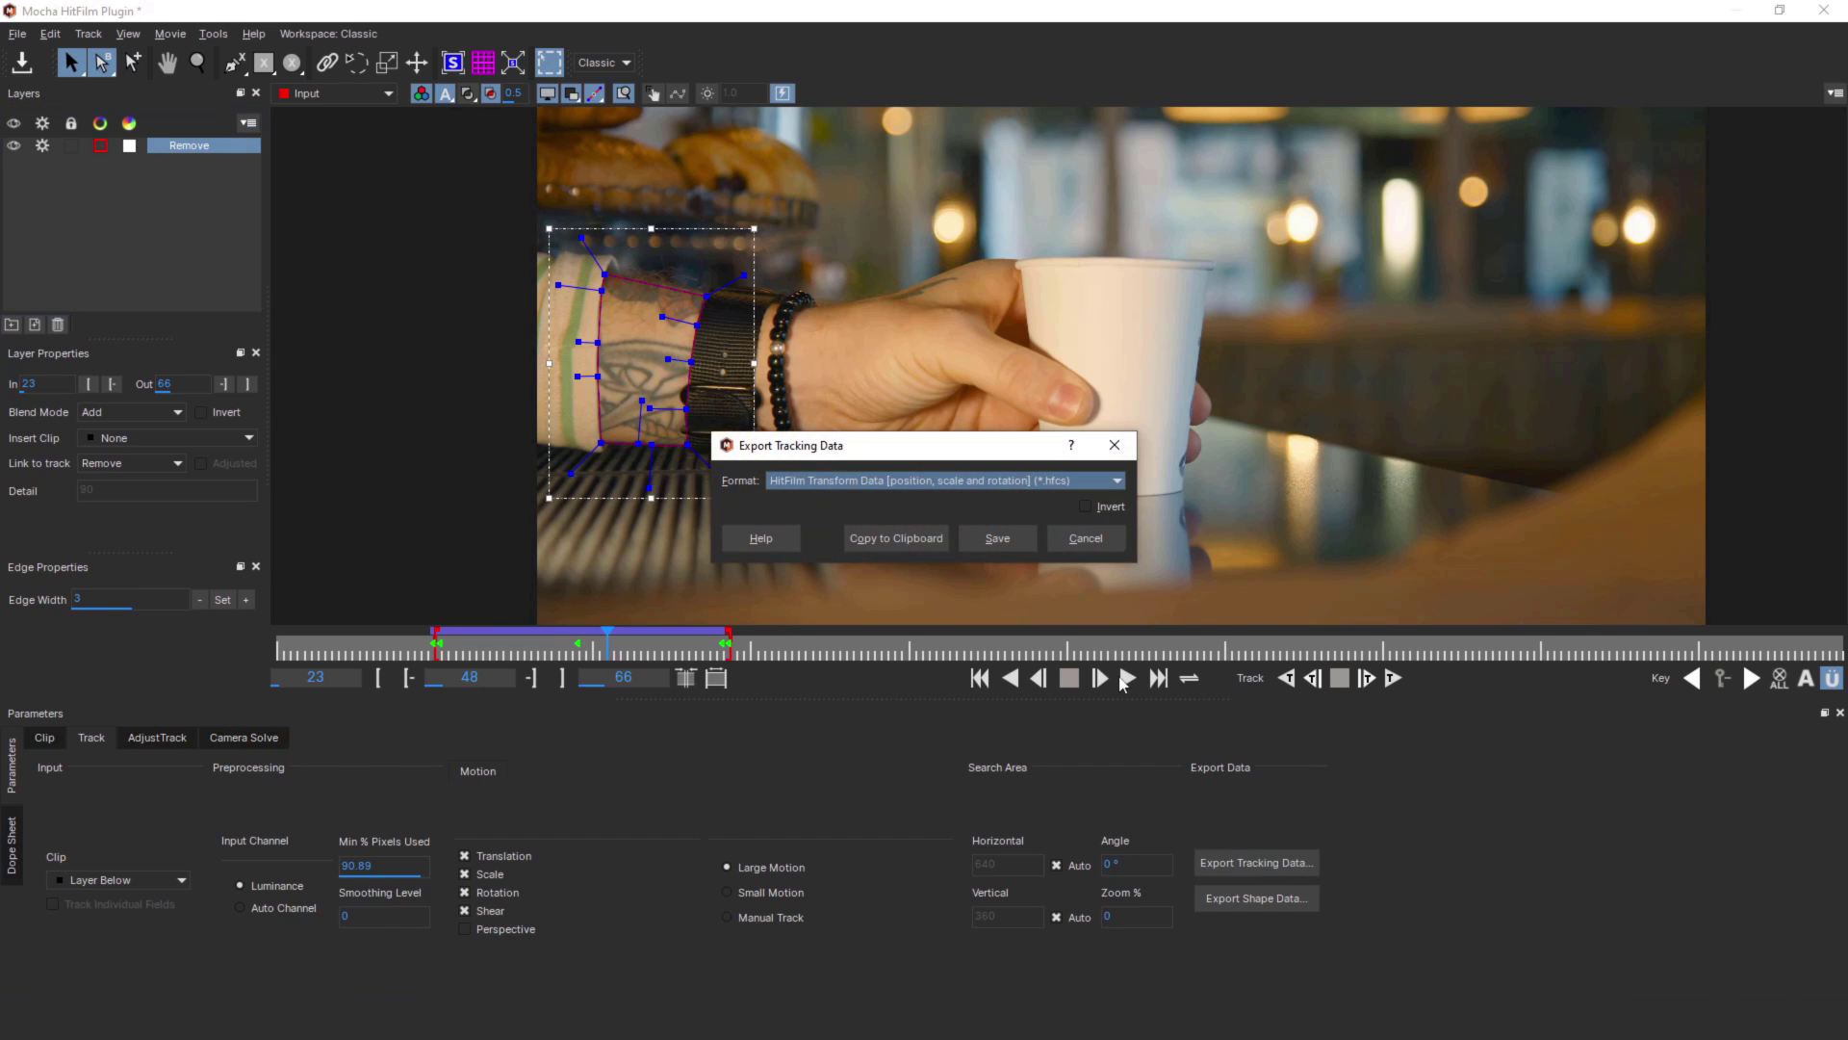
left_click(966, 477)
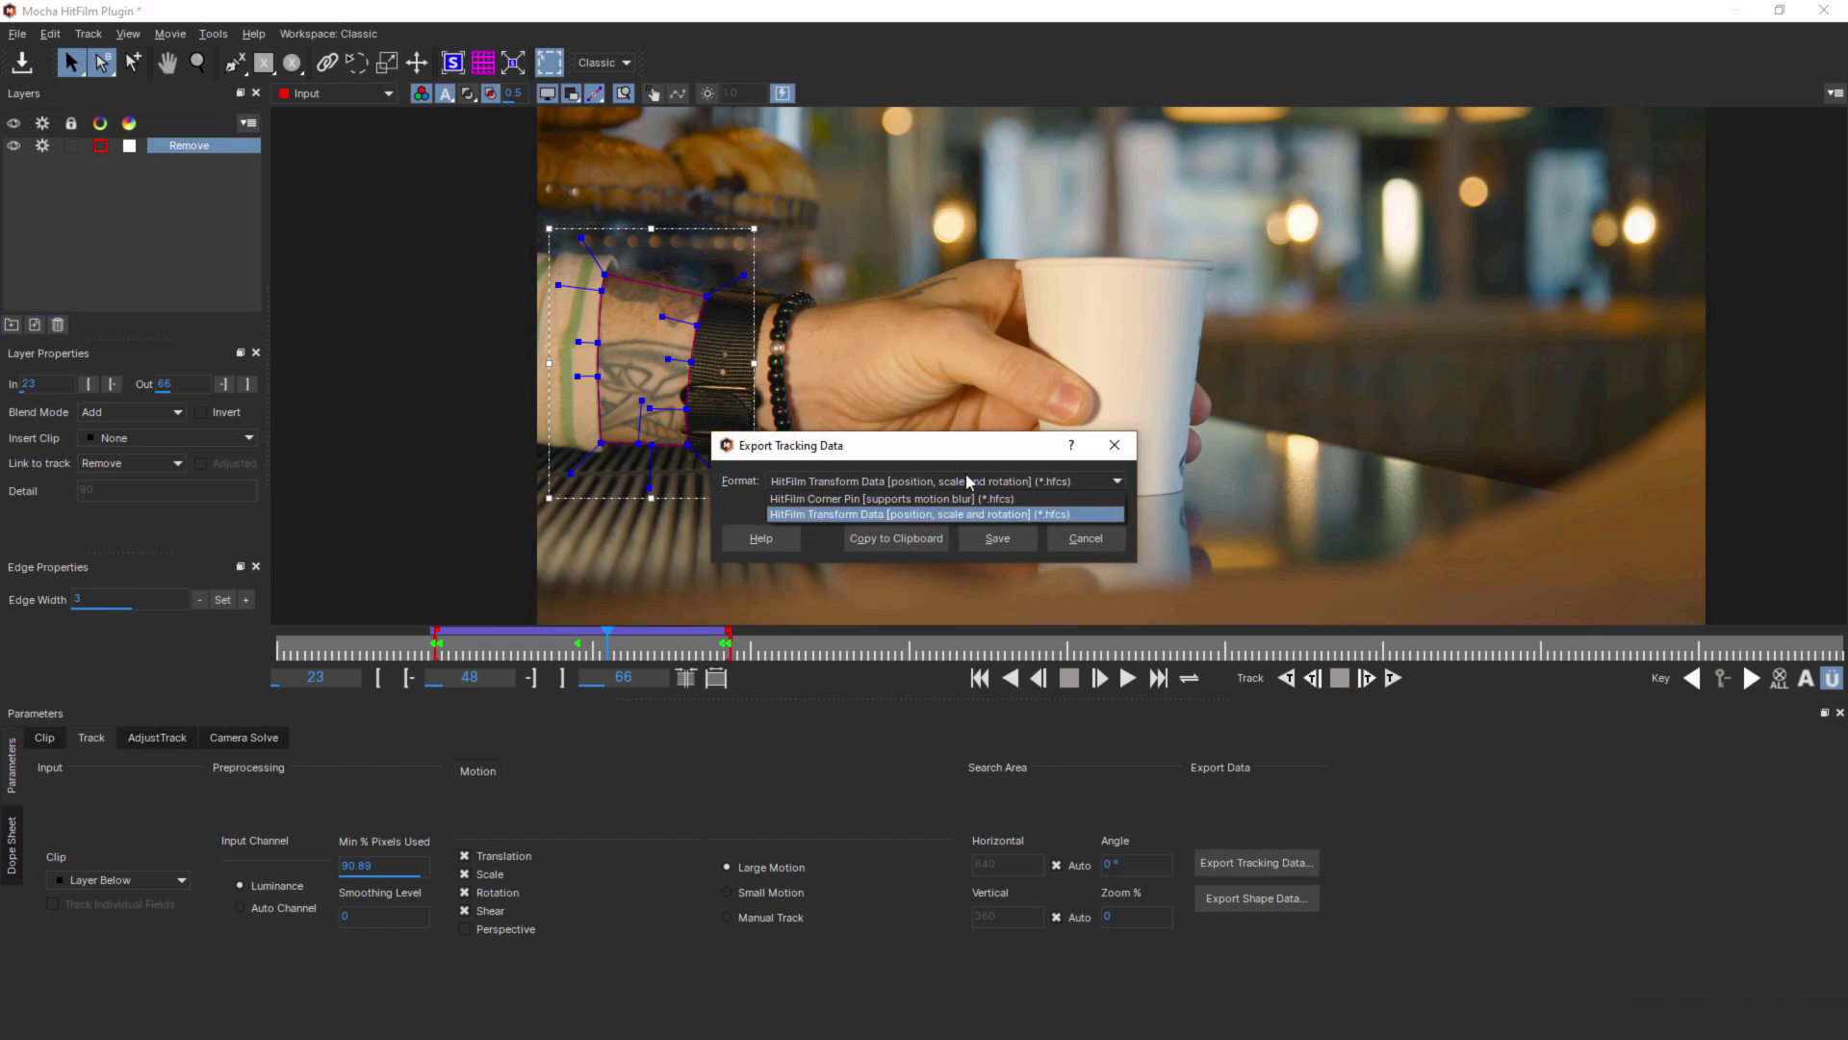
left_click(850, 515)
left_click(1005, 539)
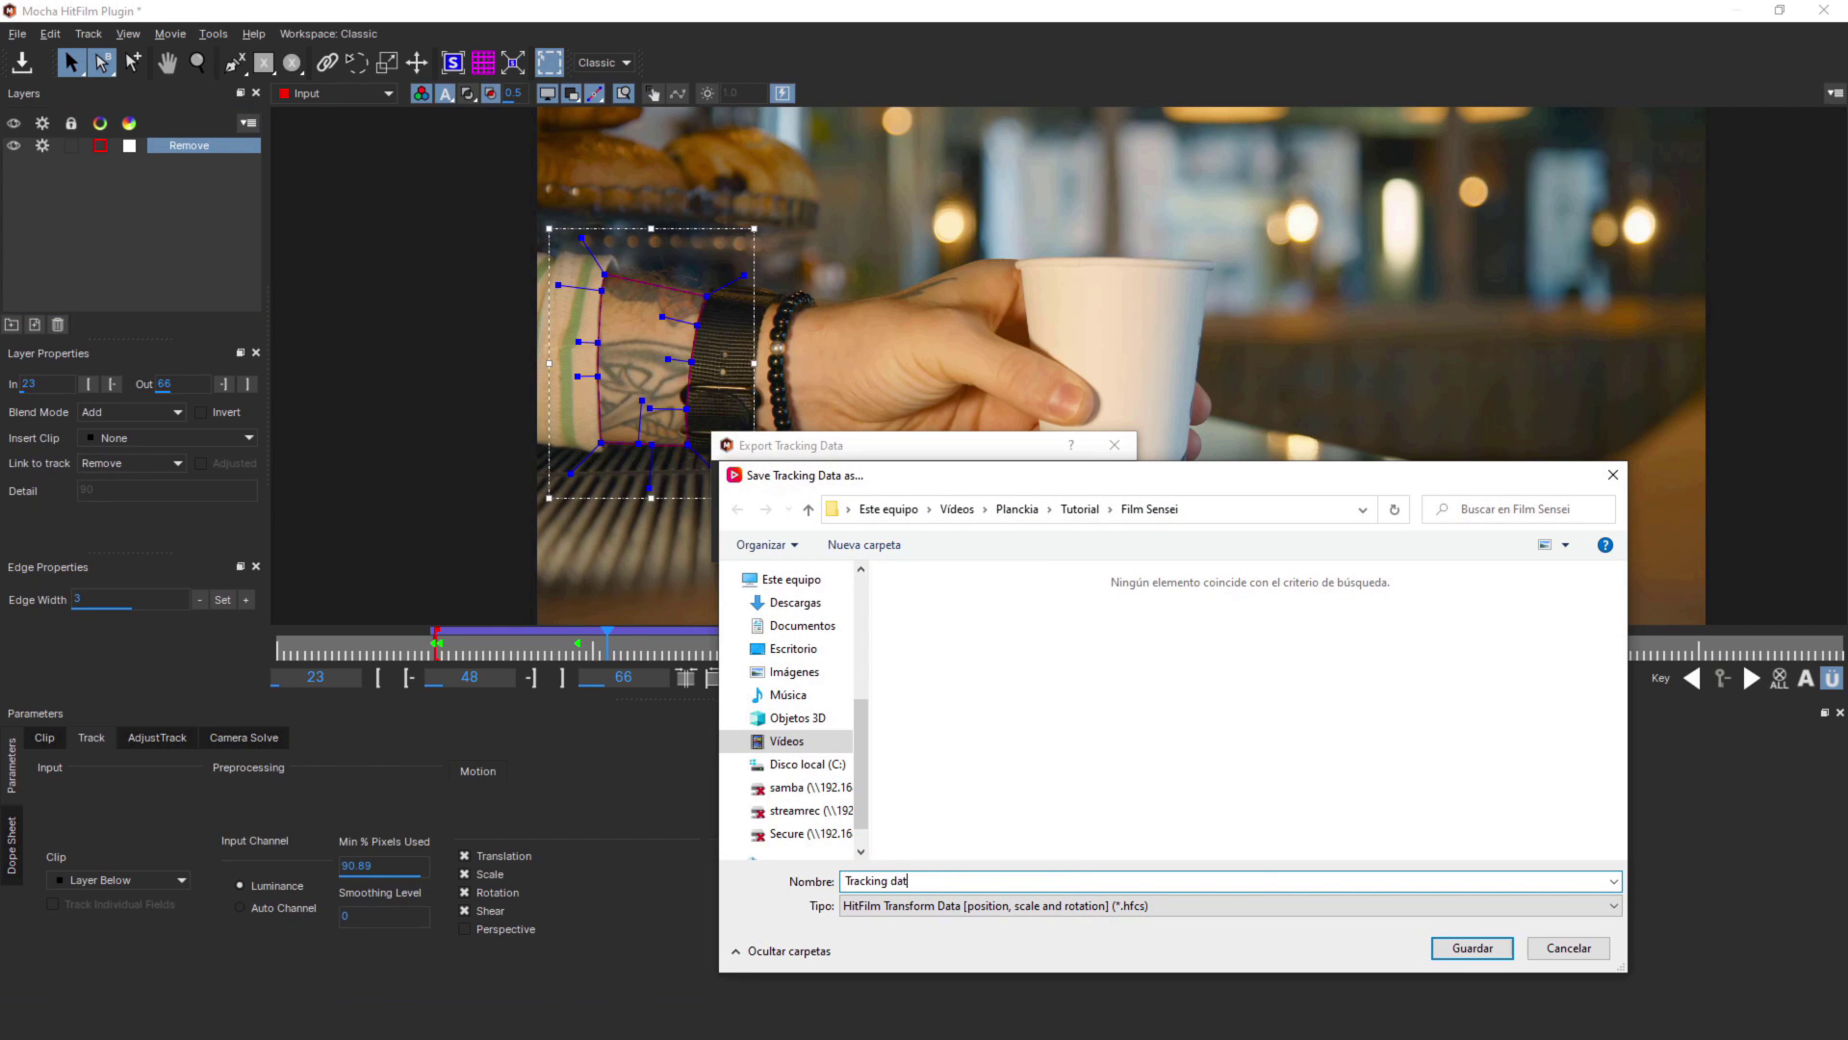
left_click(1470, 948)
Export the selected layer's shape data in HitFilm [Transform & Shape] format to a file named Shape
left_click(1253, 897)
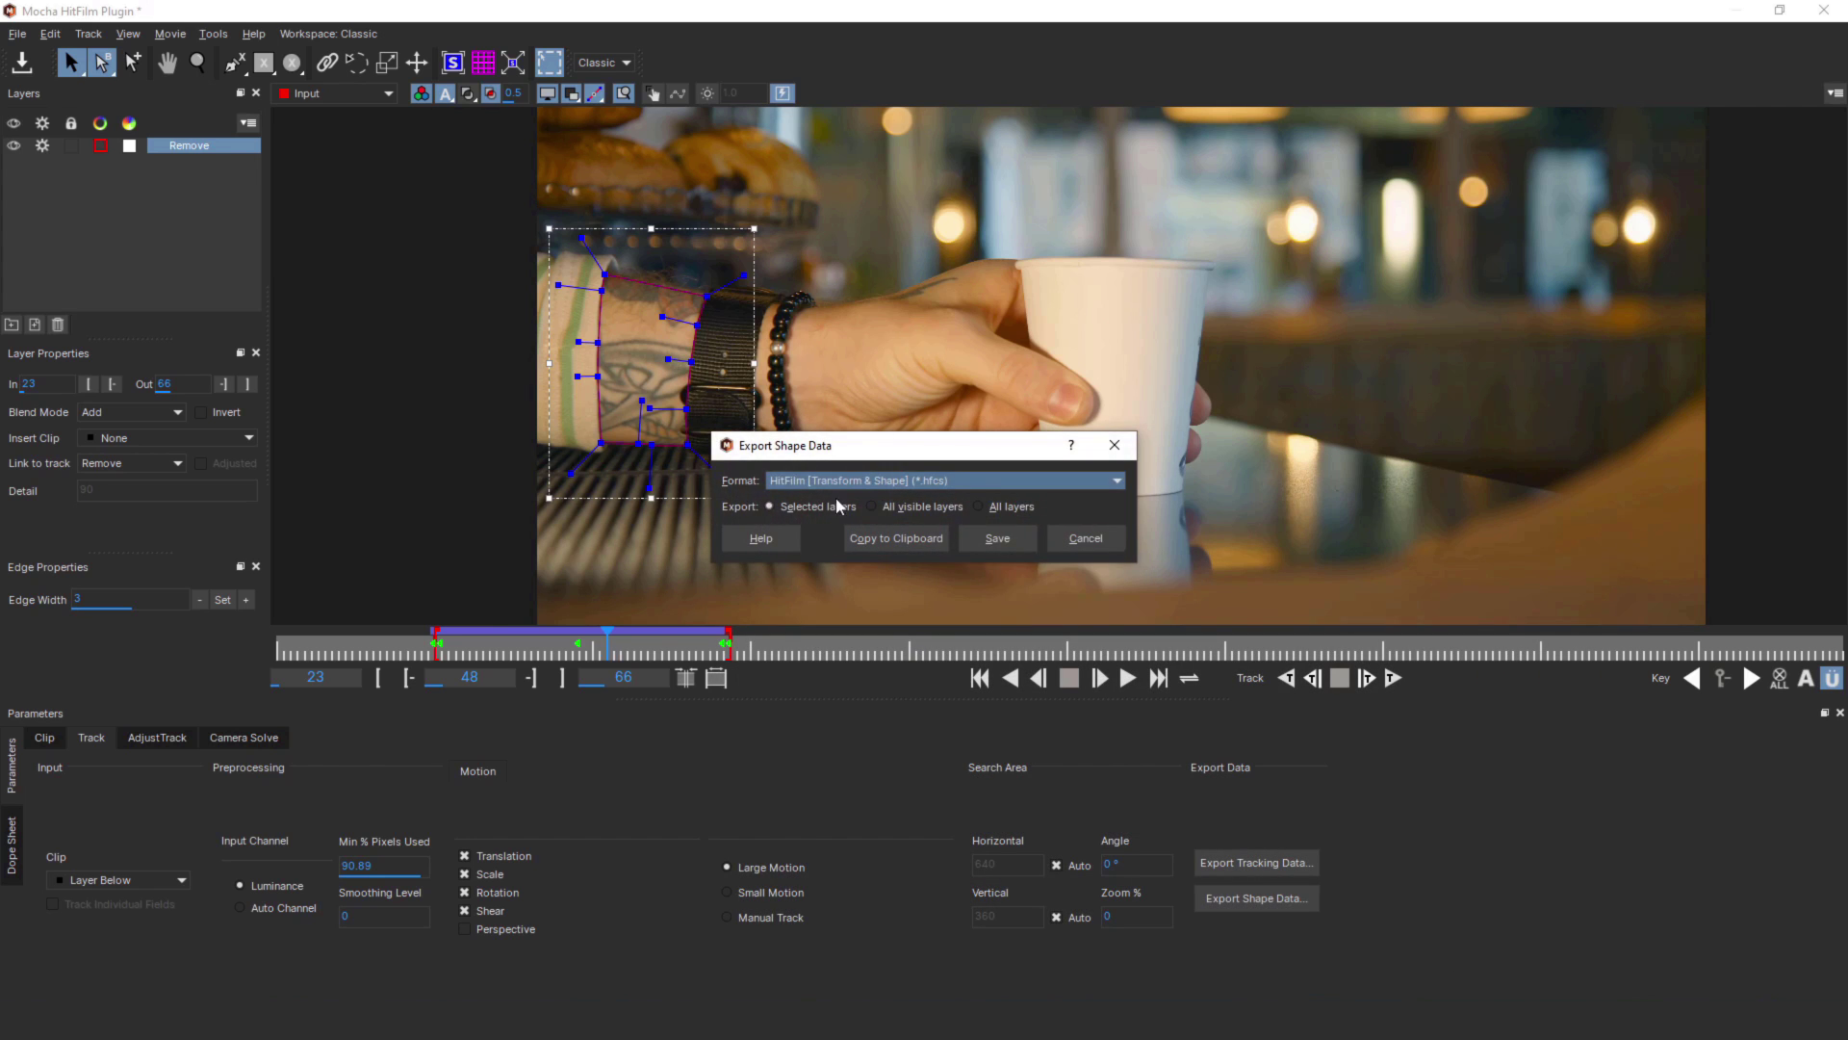
left_click(998, 539)
type("Shape")
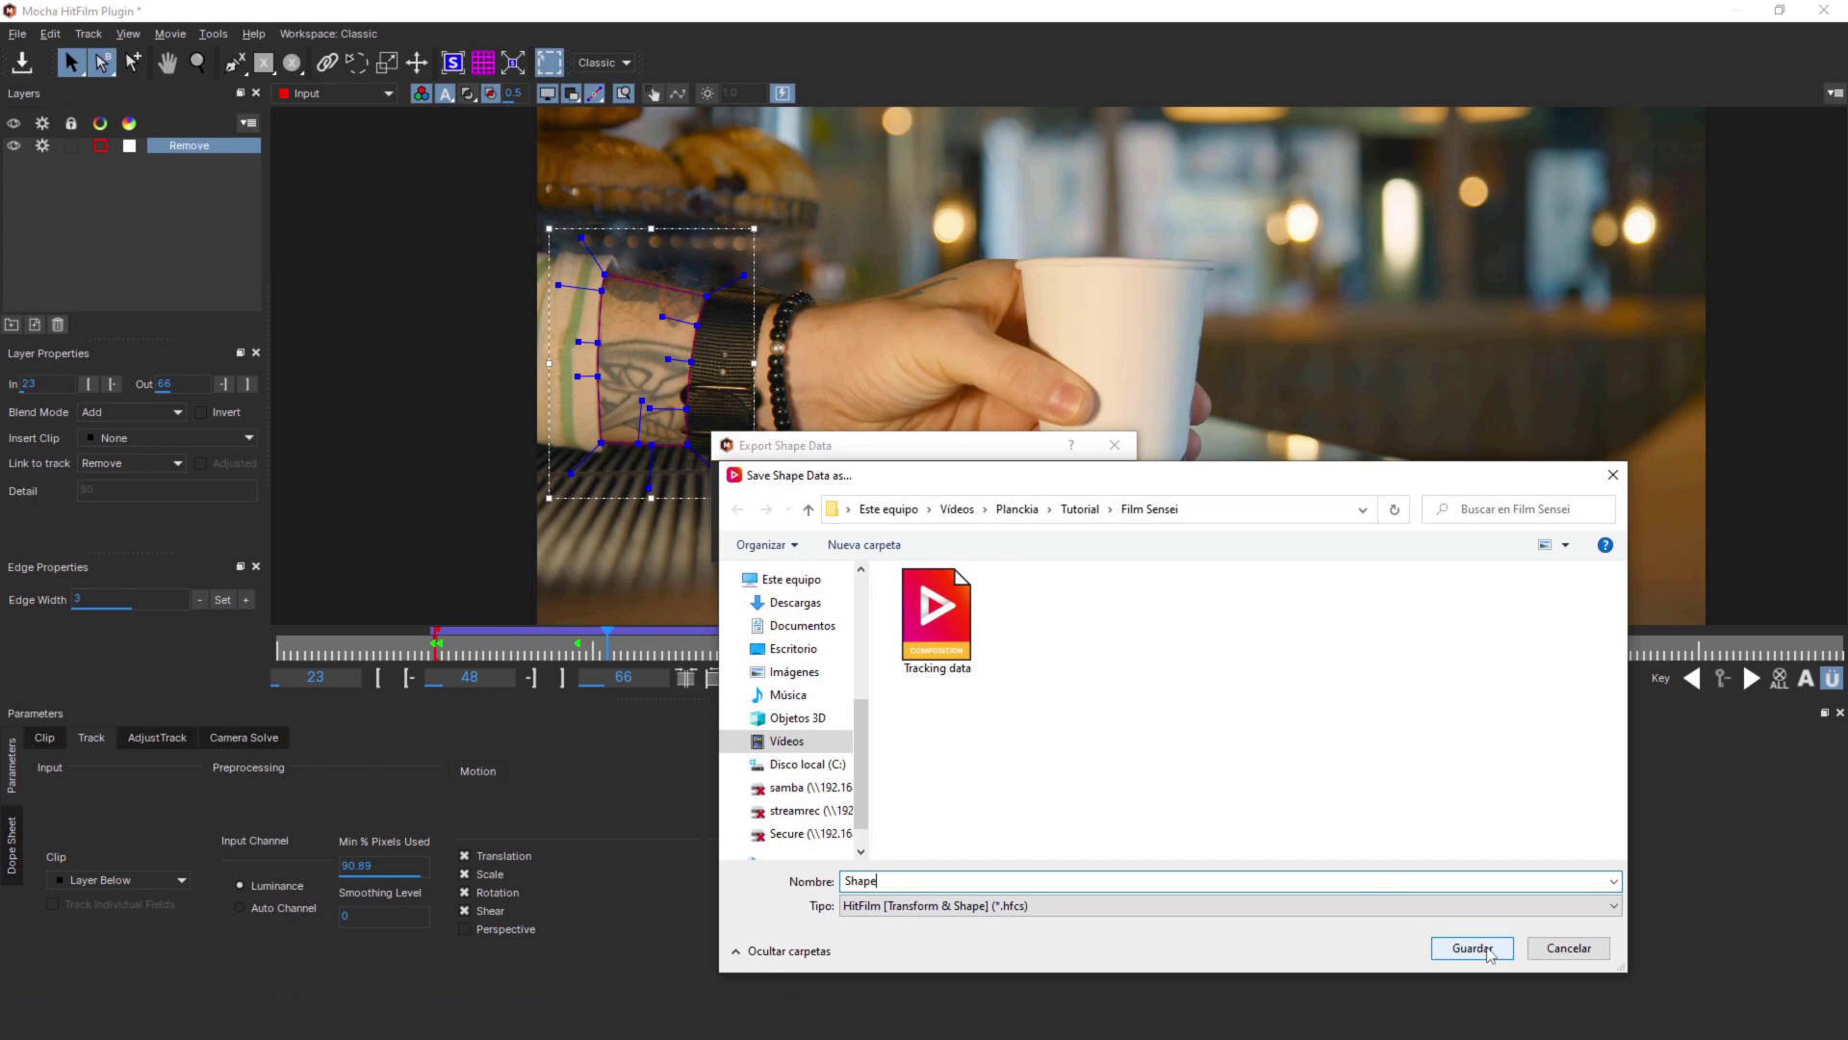
left_click(1459, 953)
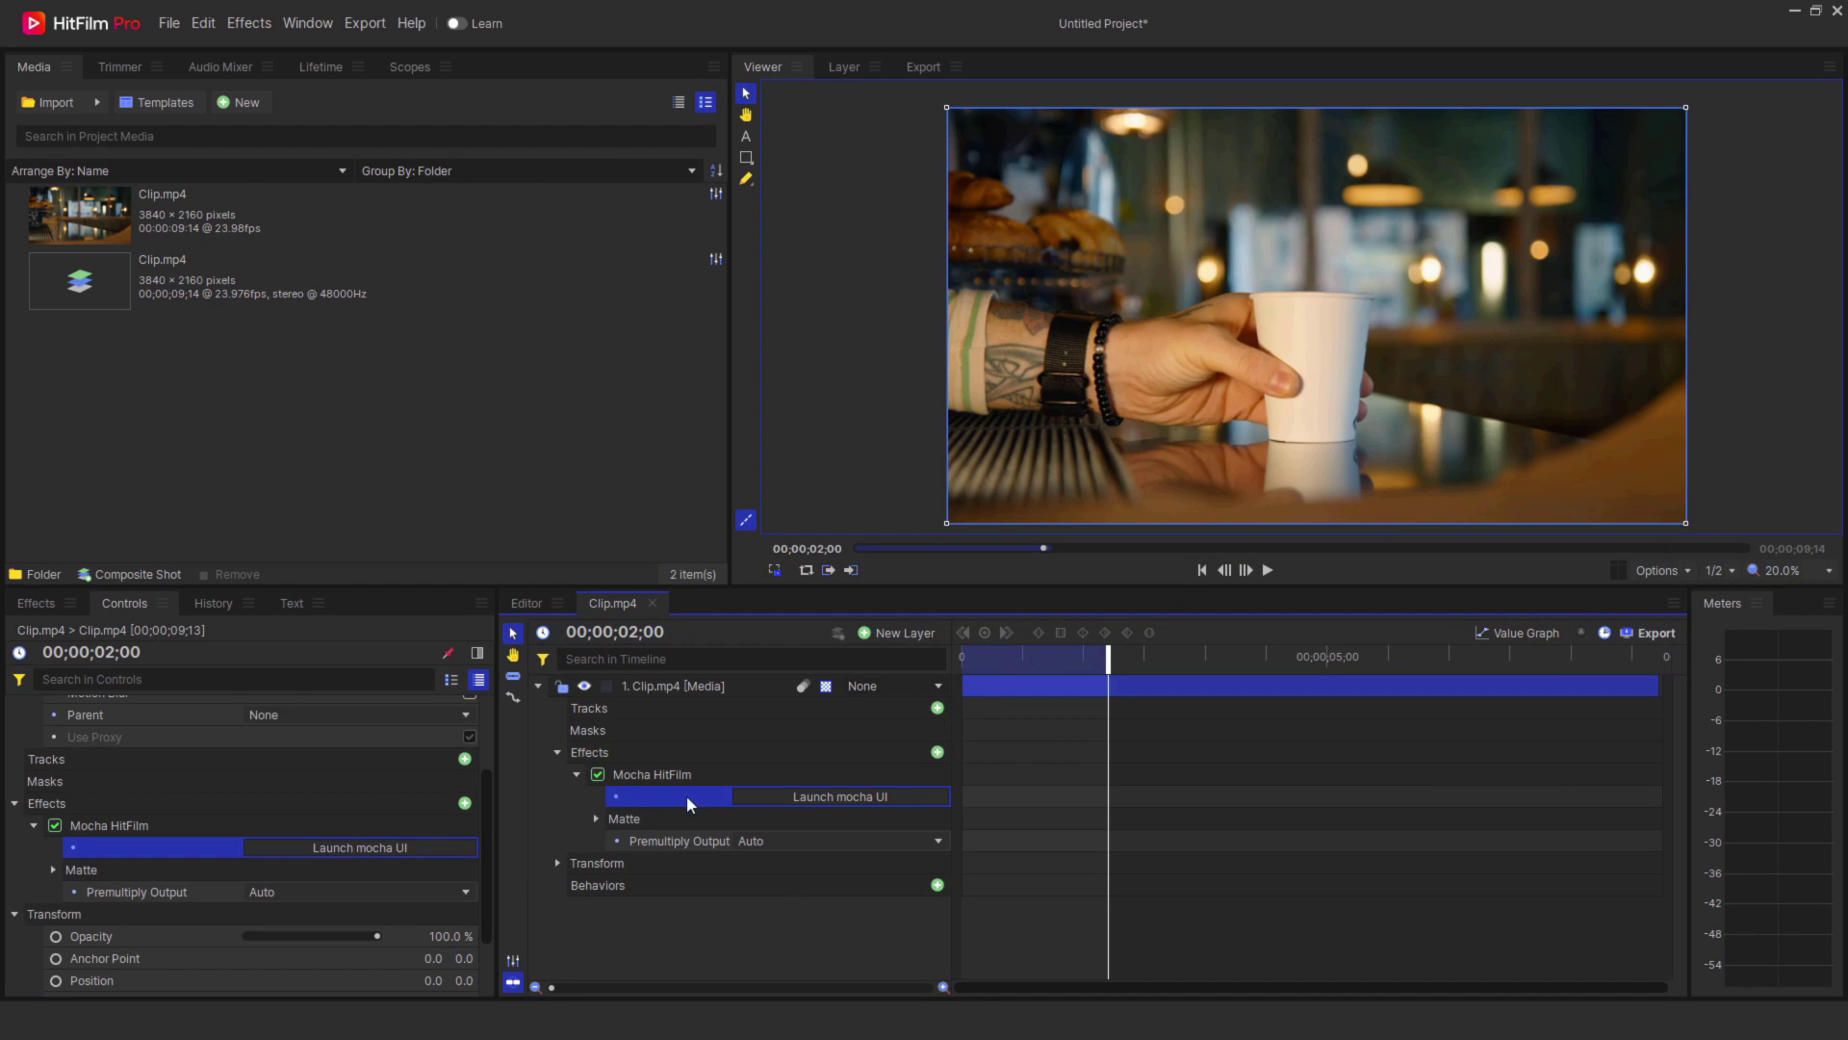
Switch back to HitFilm and turn on View Matte for the clip's Mocha HitFilm effect
left_click(596, 819)
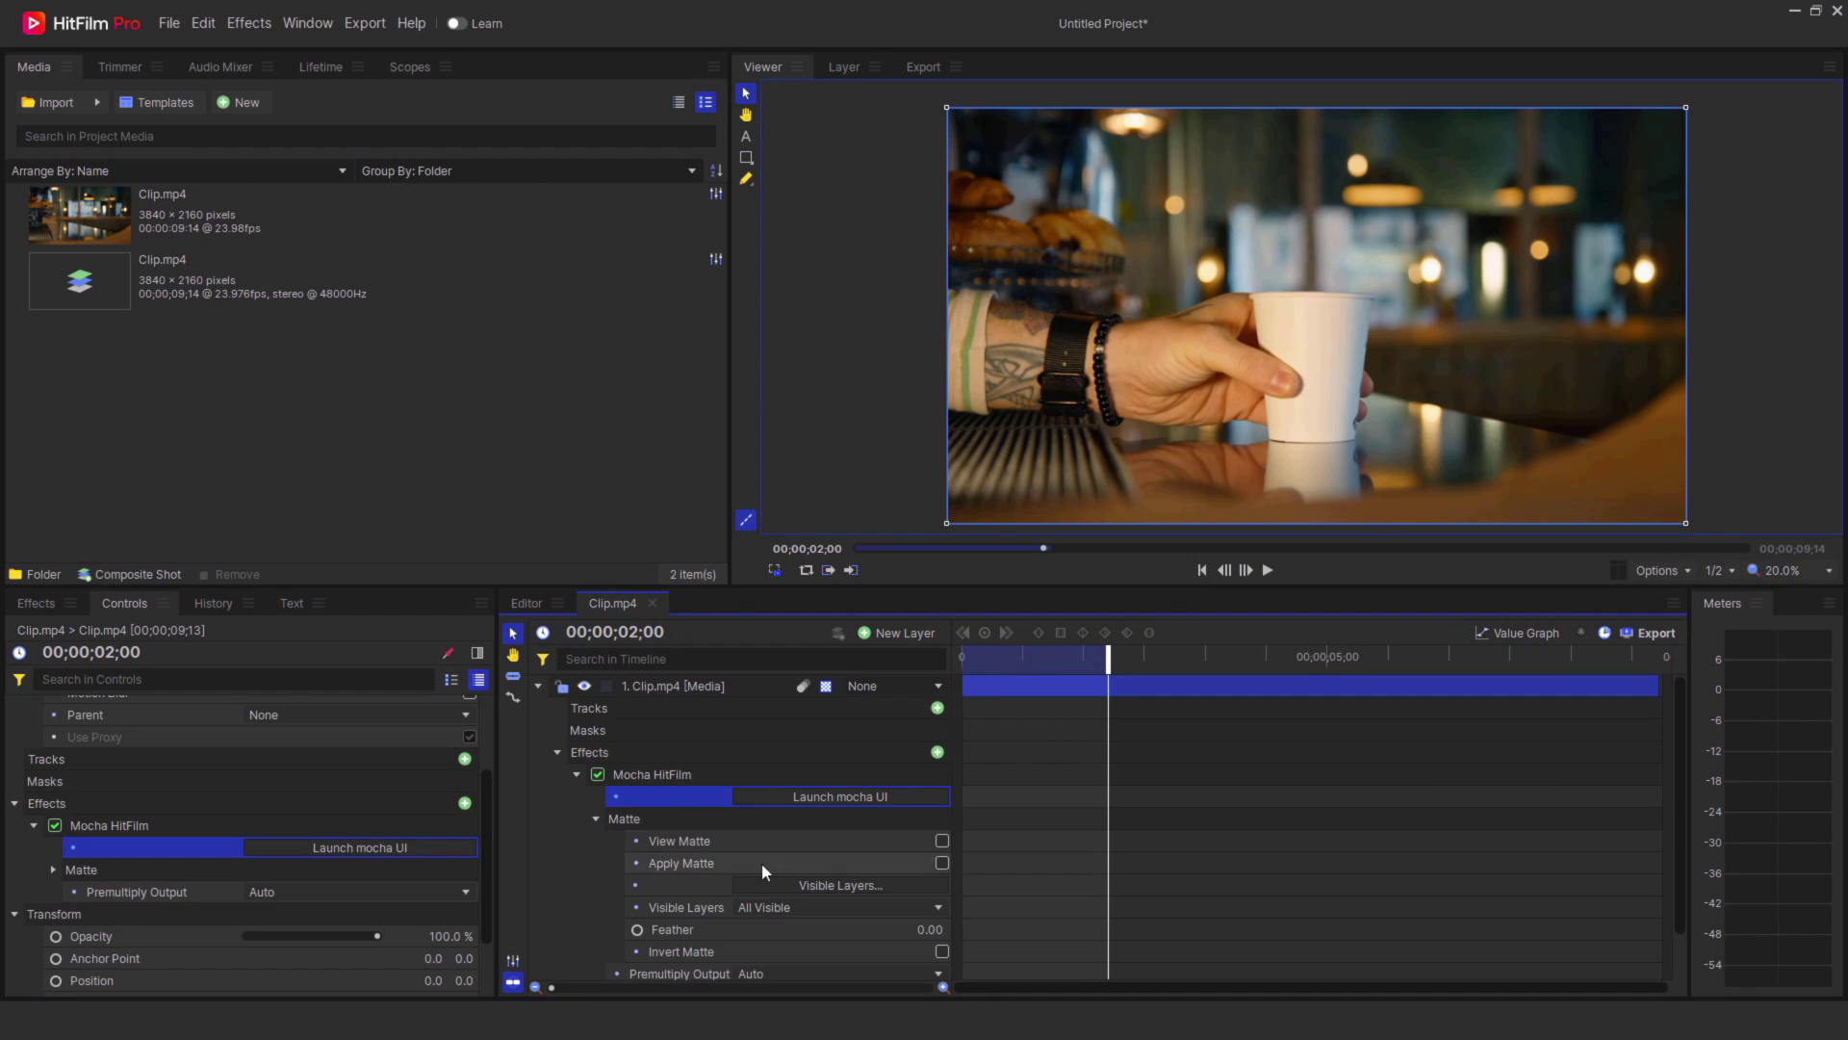
left_click(942, 841)
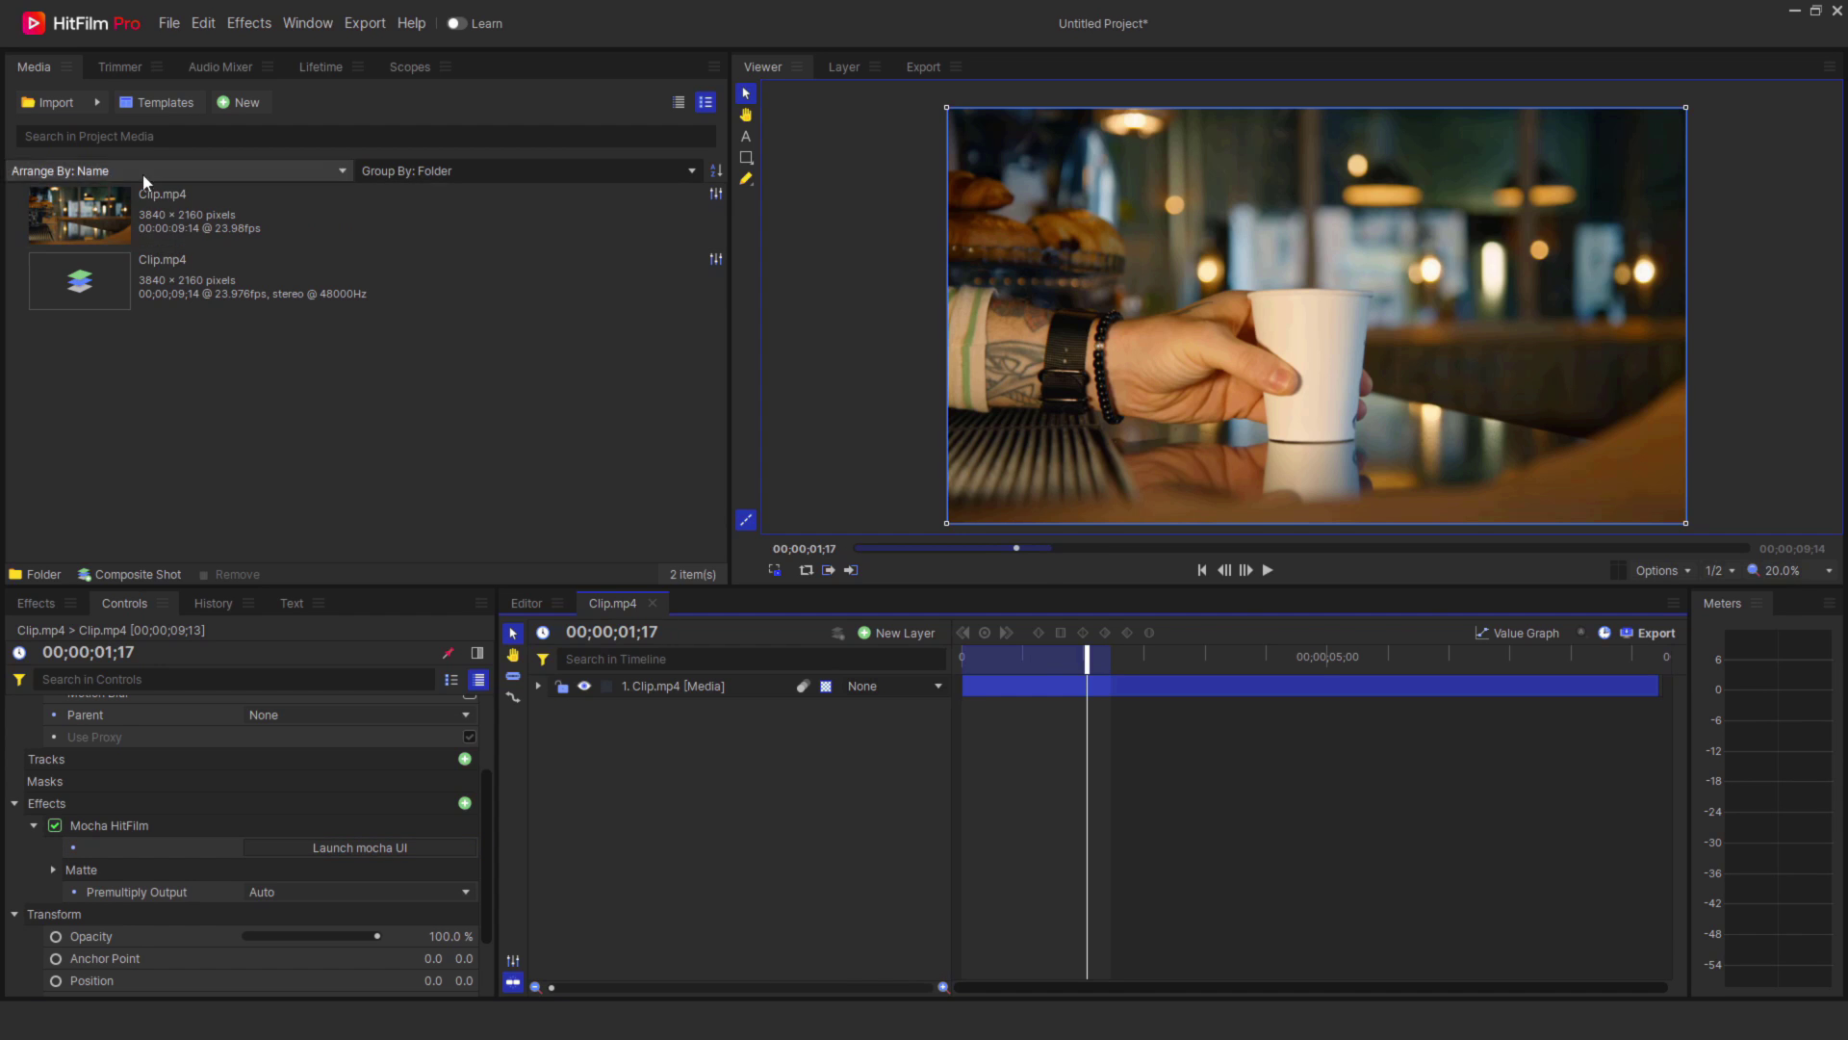
Import the exported Shape file as a composite shot
left_click(99, 101)
left_click(144, 164)
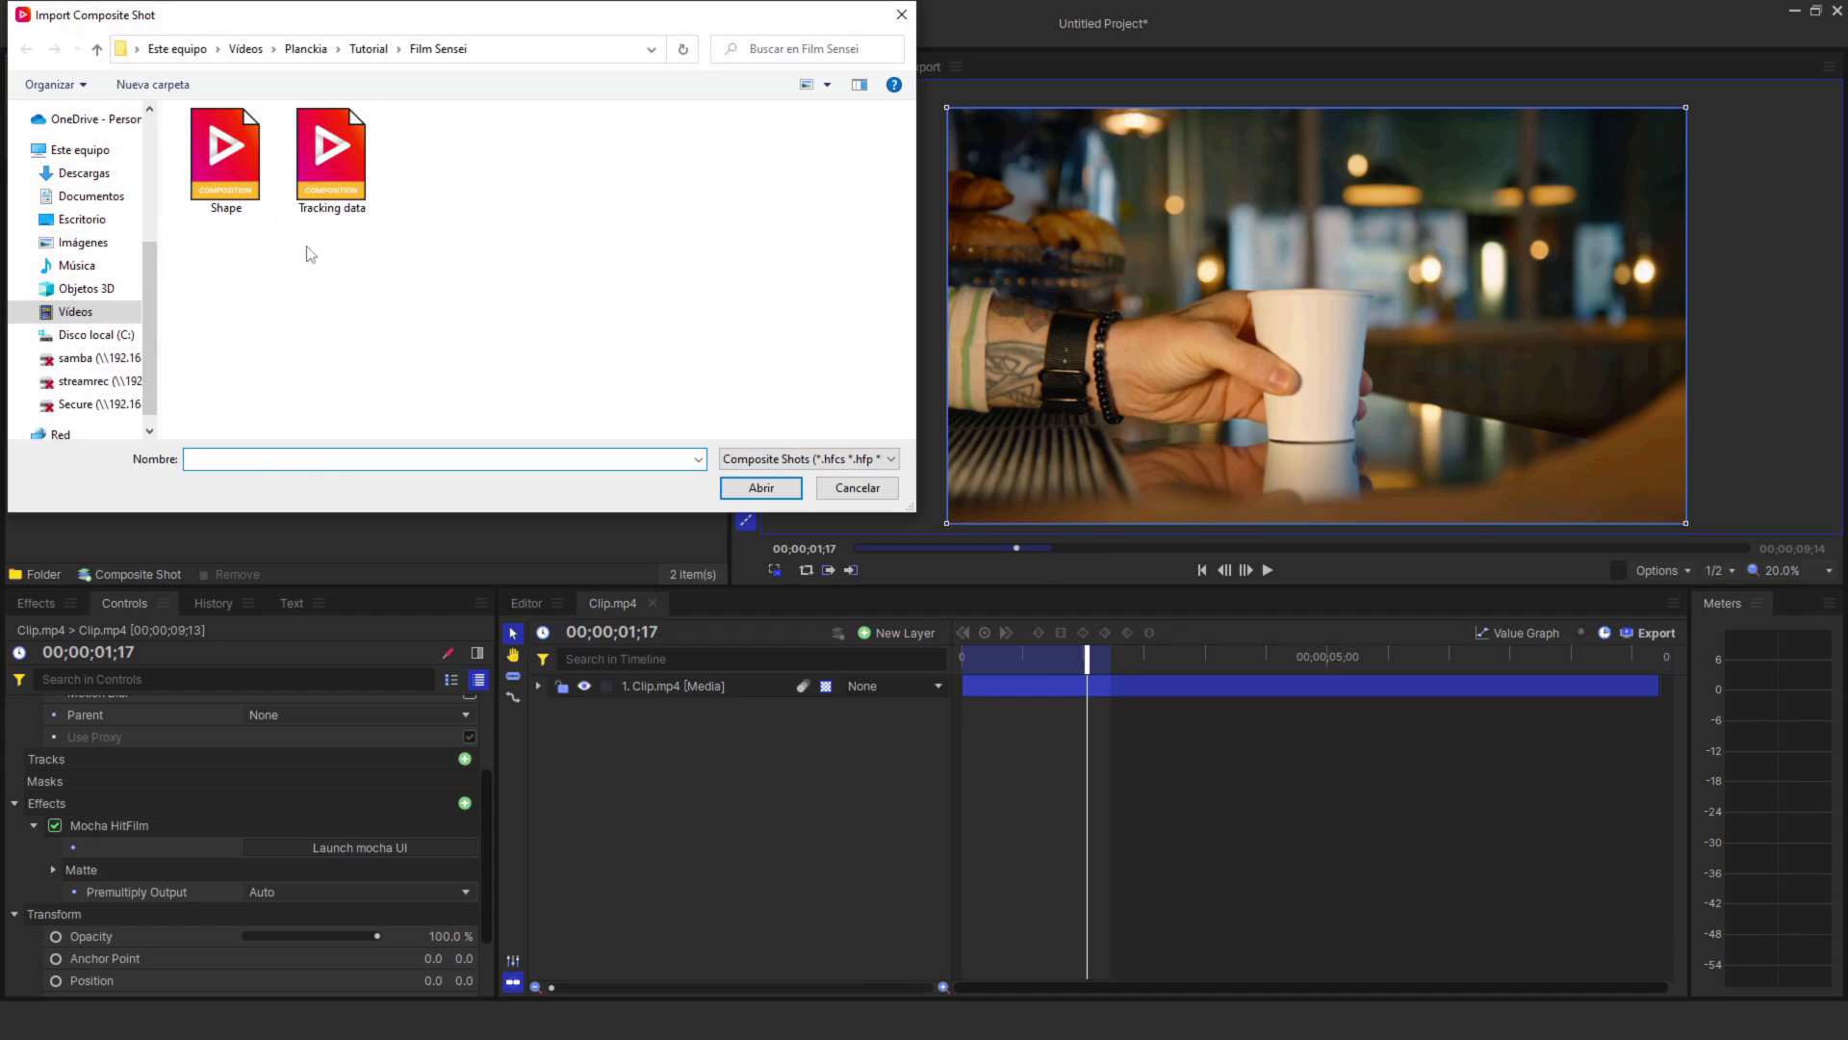
left_click(229, 156)
left_click(753, 484)
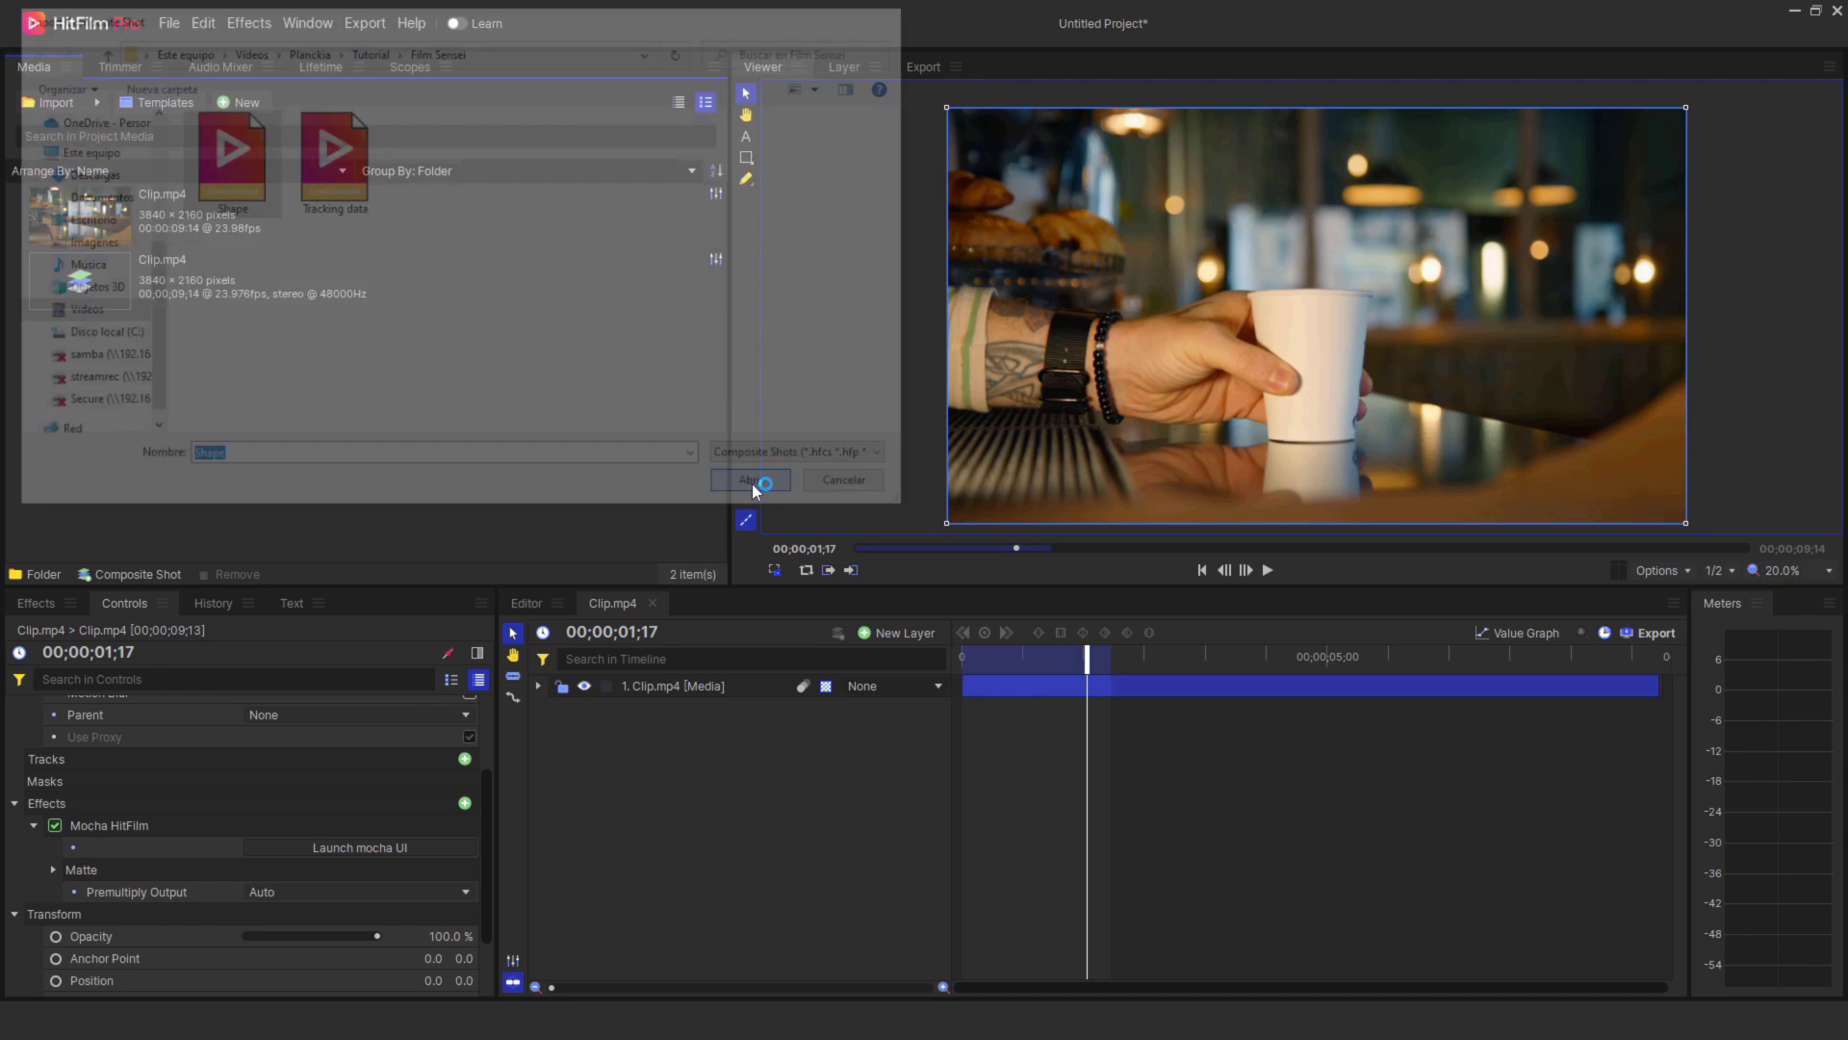
Name the imported composite Shape and add it above the clip layer in the timeline, hidden from view
type("Shp")
key("BackSpace")
type("ape")
key("Return")
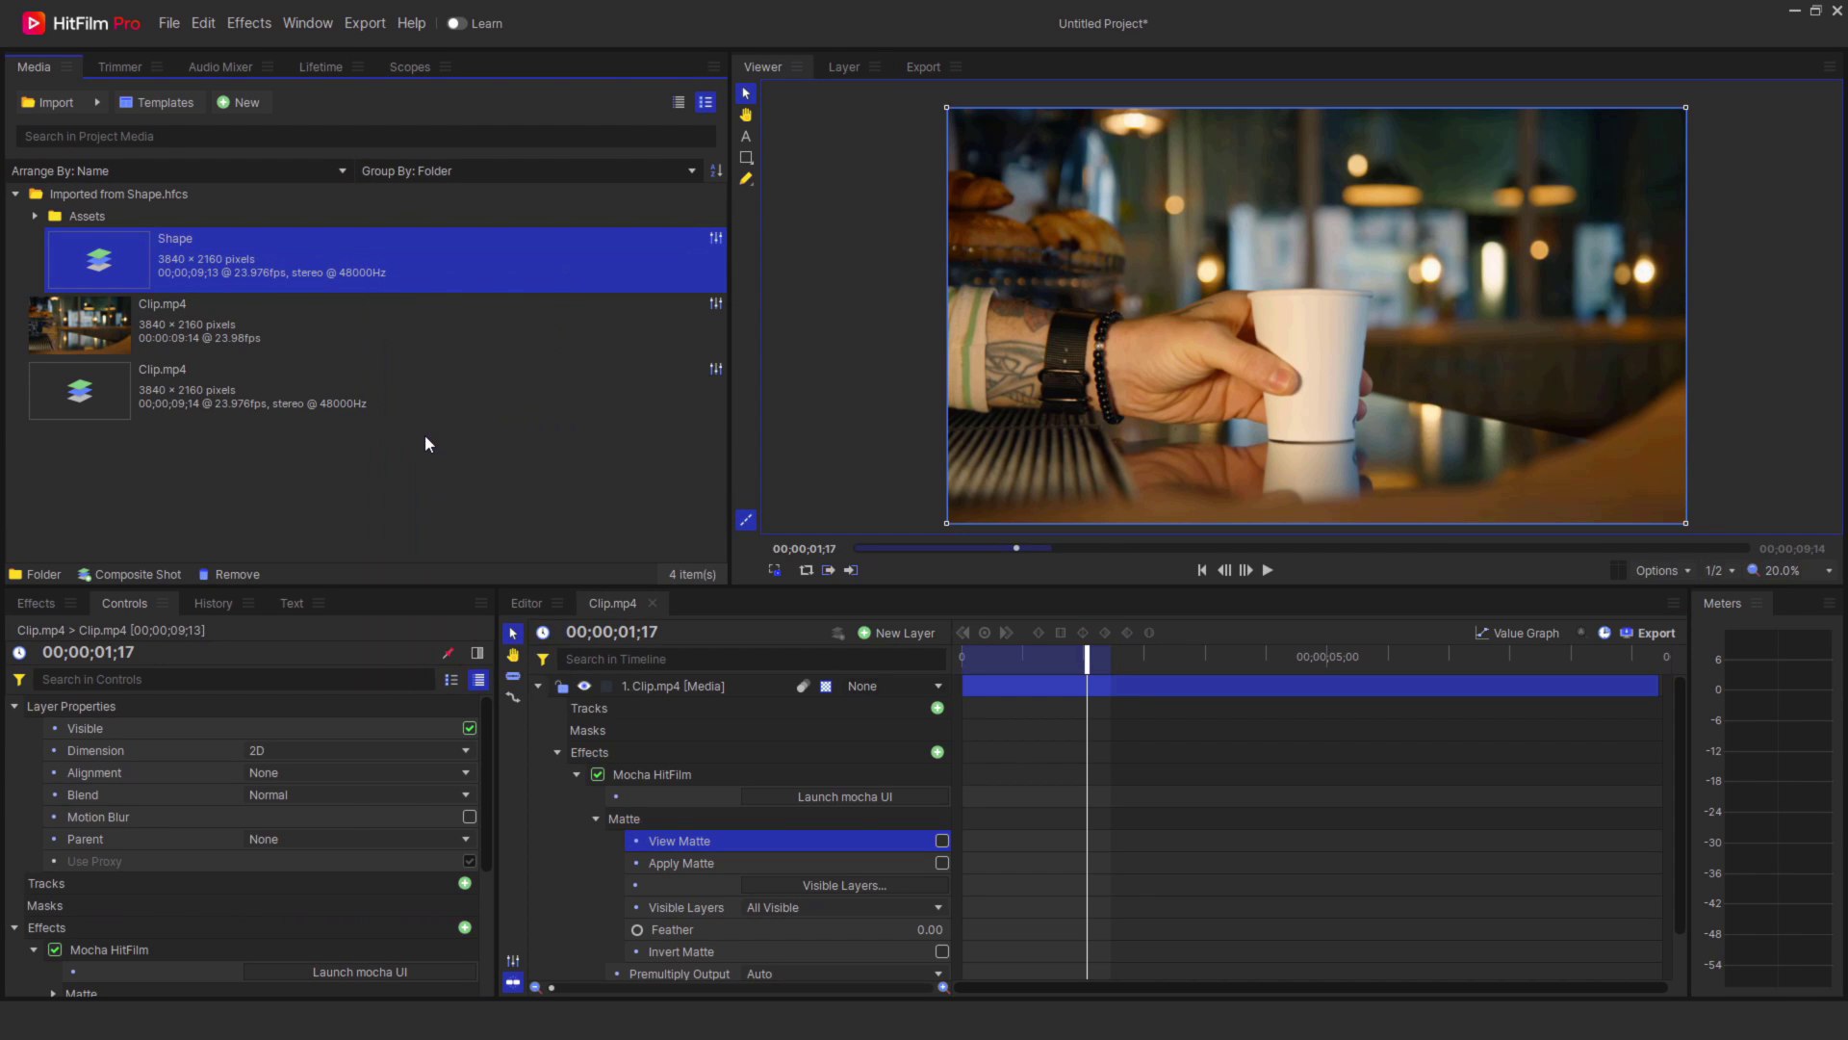
left_click(537, 685)
left_click_drag(357, 250, 571, 697)
Export frame 44 of the composite as an RGB TIF image and reimport it to the media bin
left_click_drag(1019, 664, 1097, 663)
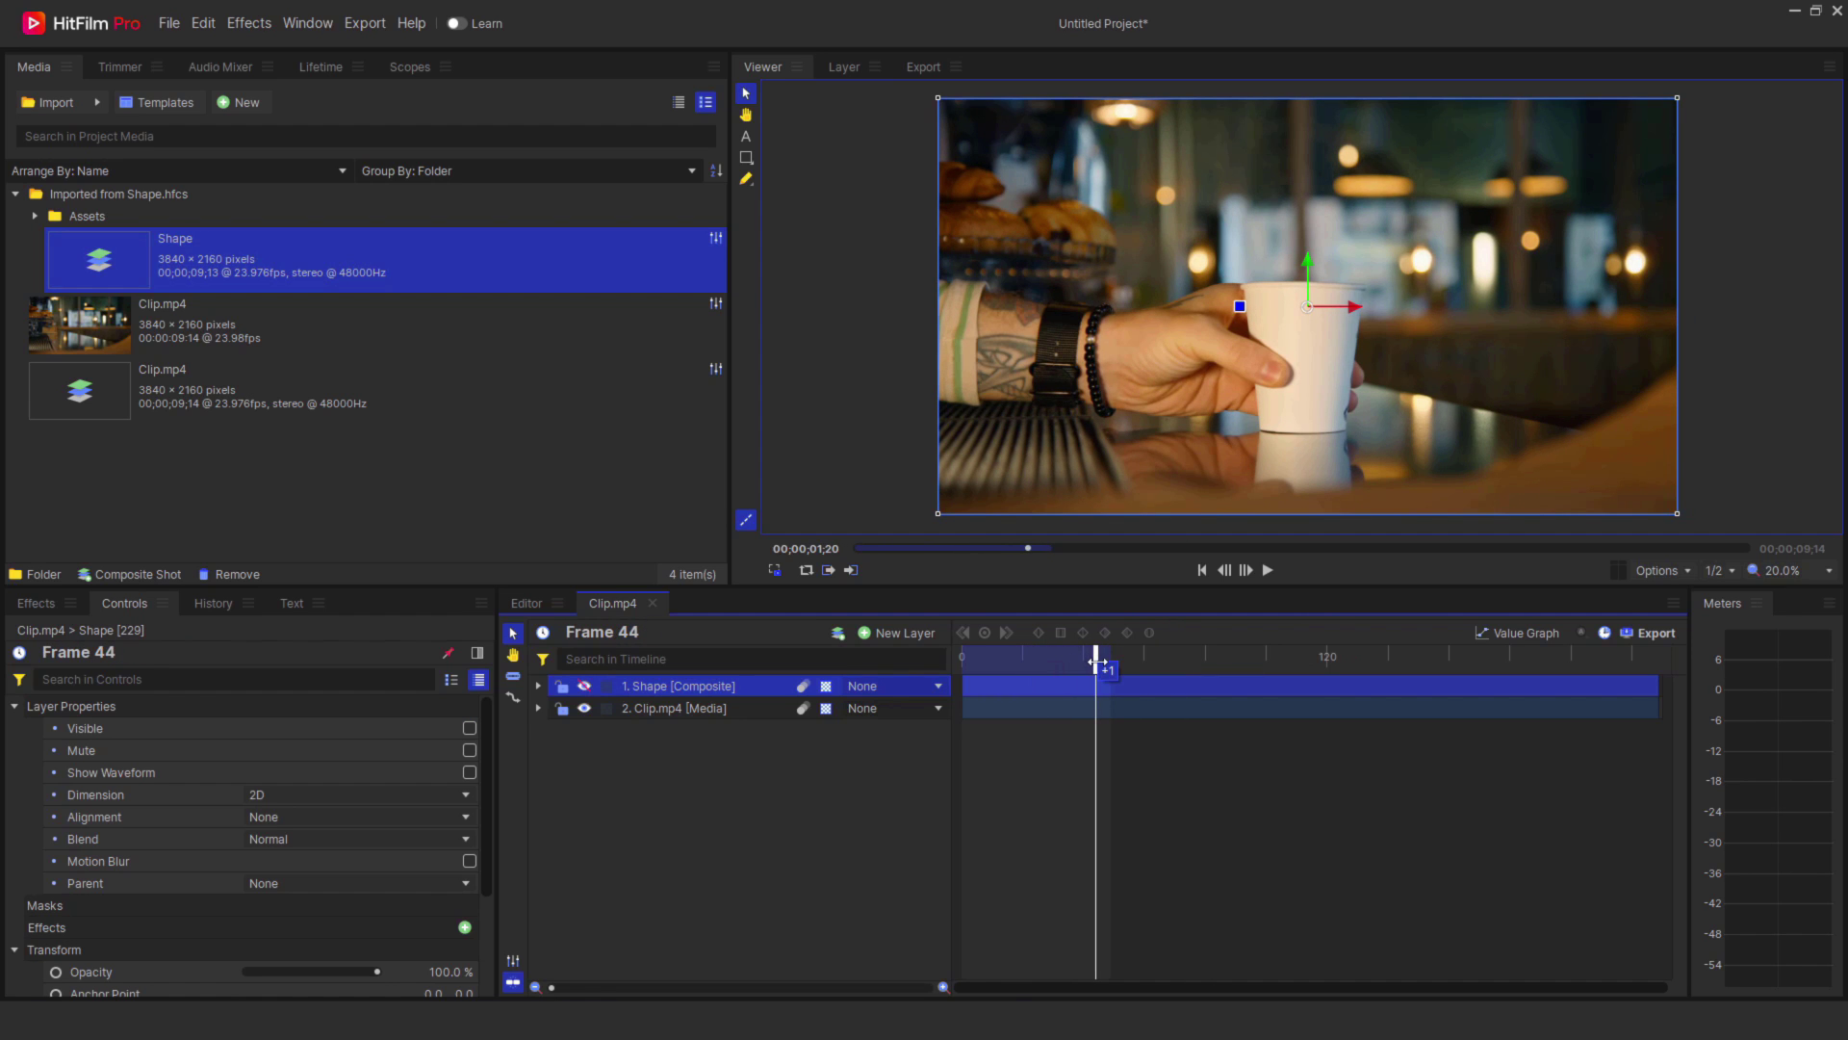
scroll(995, 385, "up", 2)
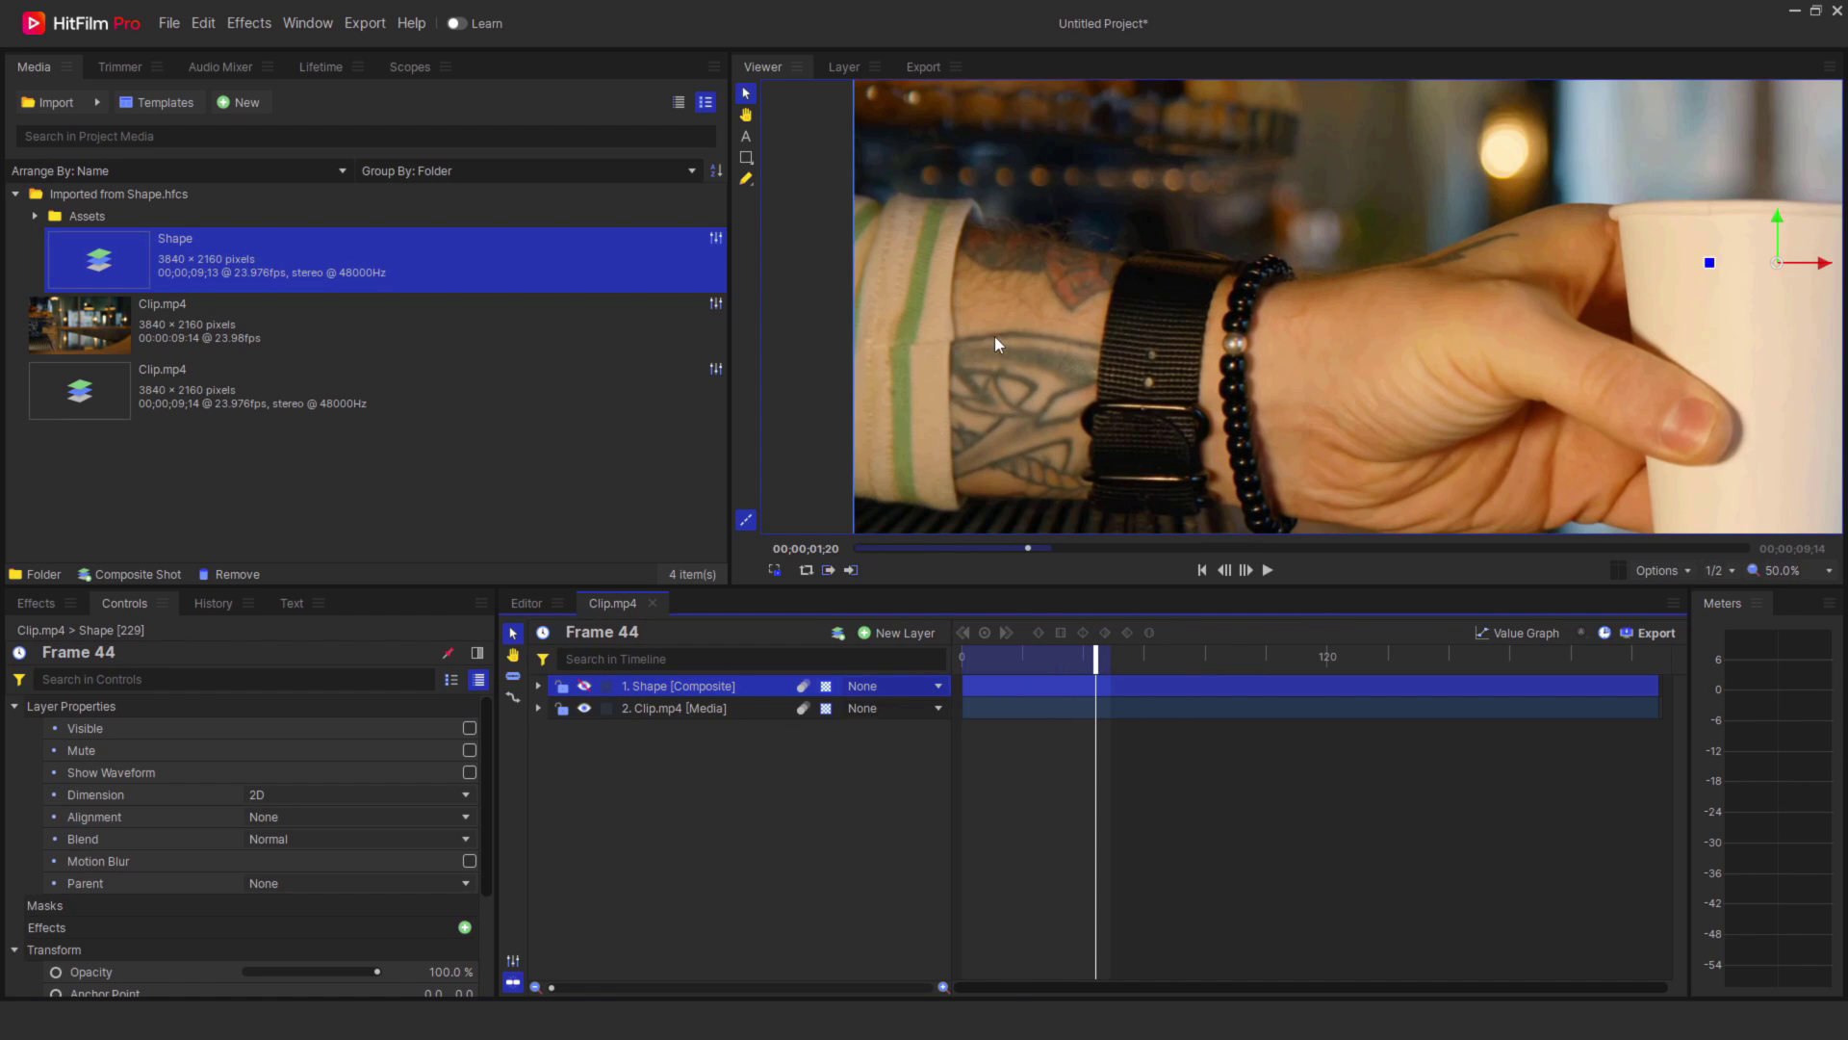
scroll(1047, 379, "down", 2)
key("h")
left_click_drag(1298, 412, 1274, 386)
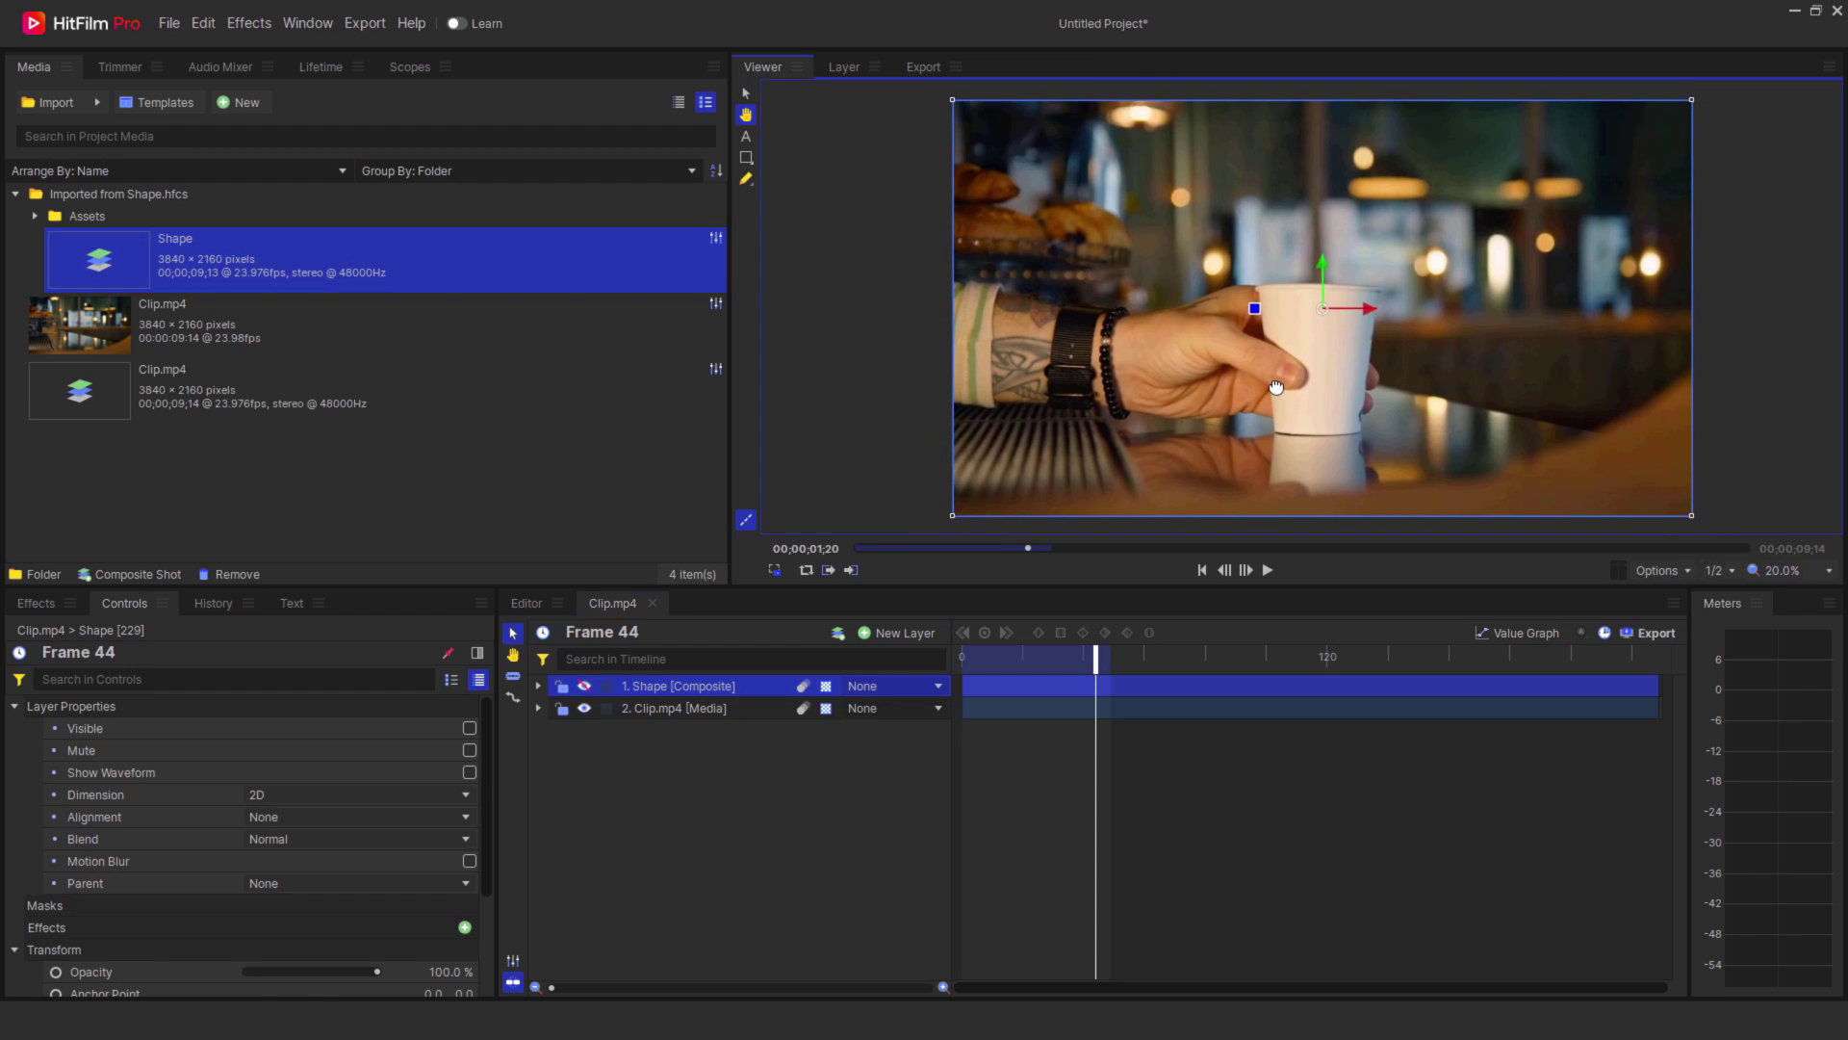
left_click(774, 570)
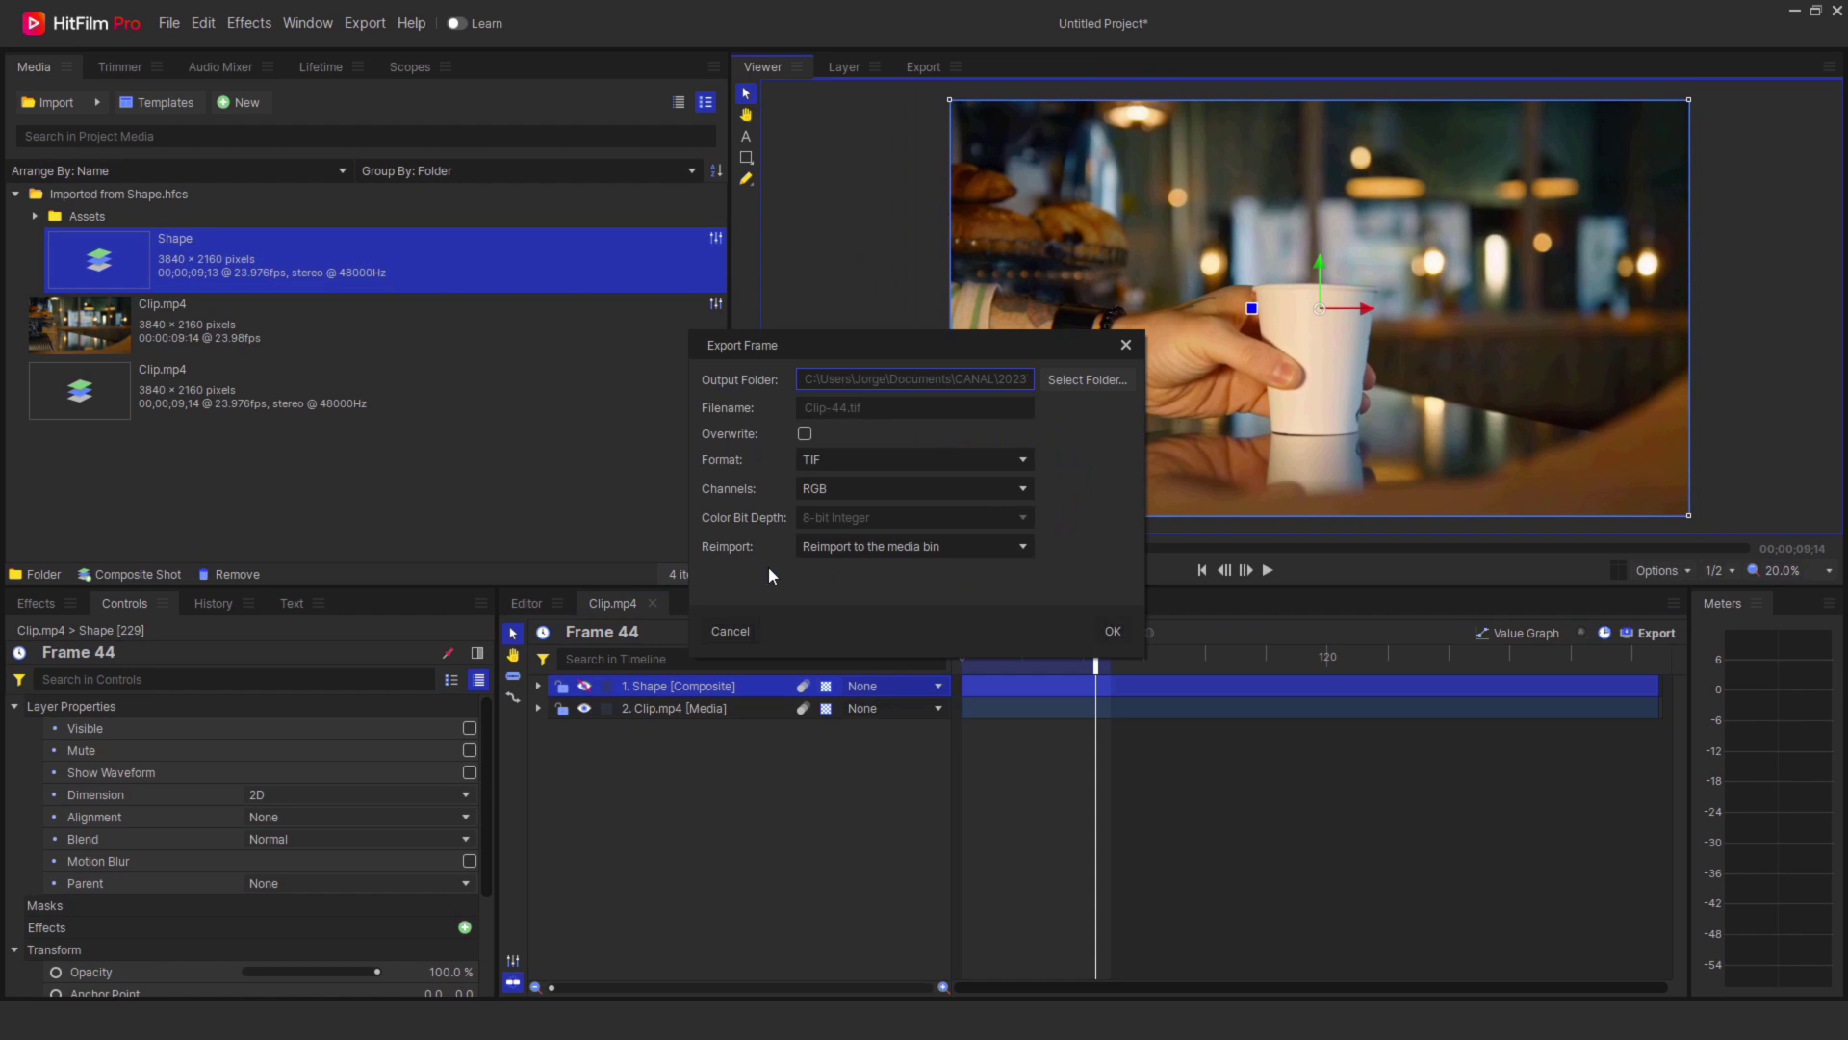
left_click(892, 460)
left_click(841, 537)
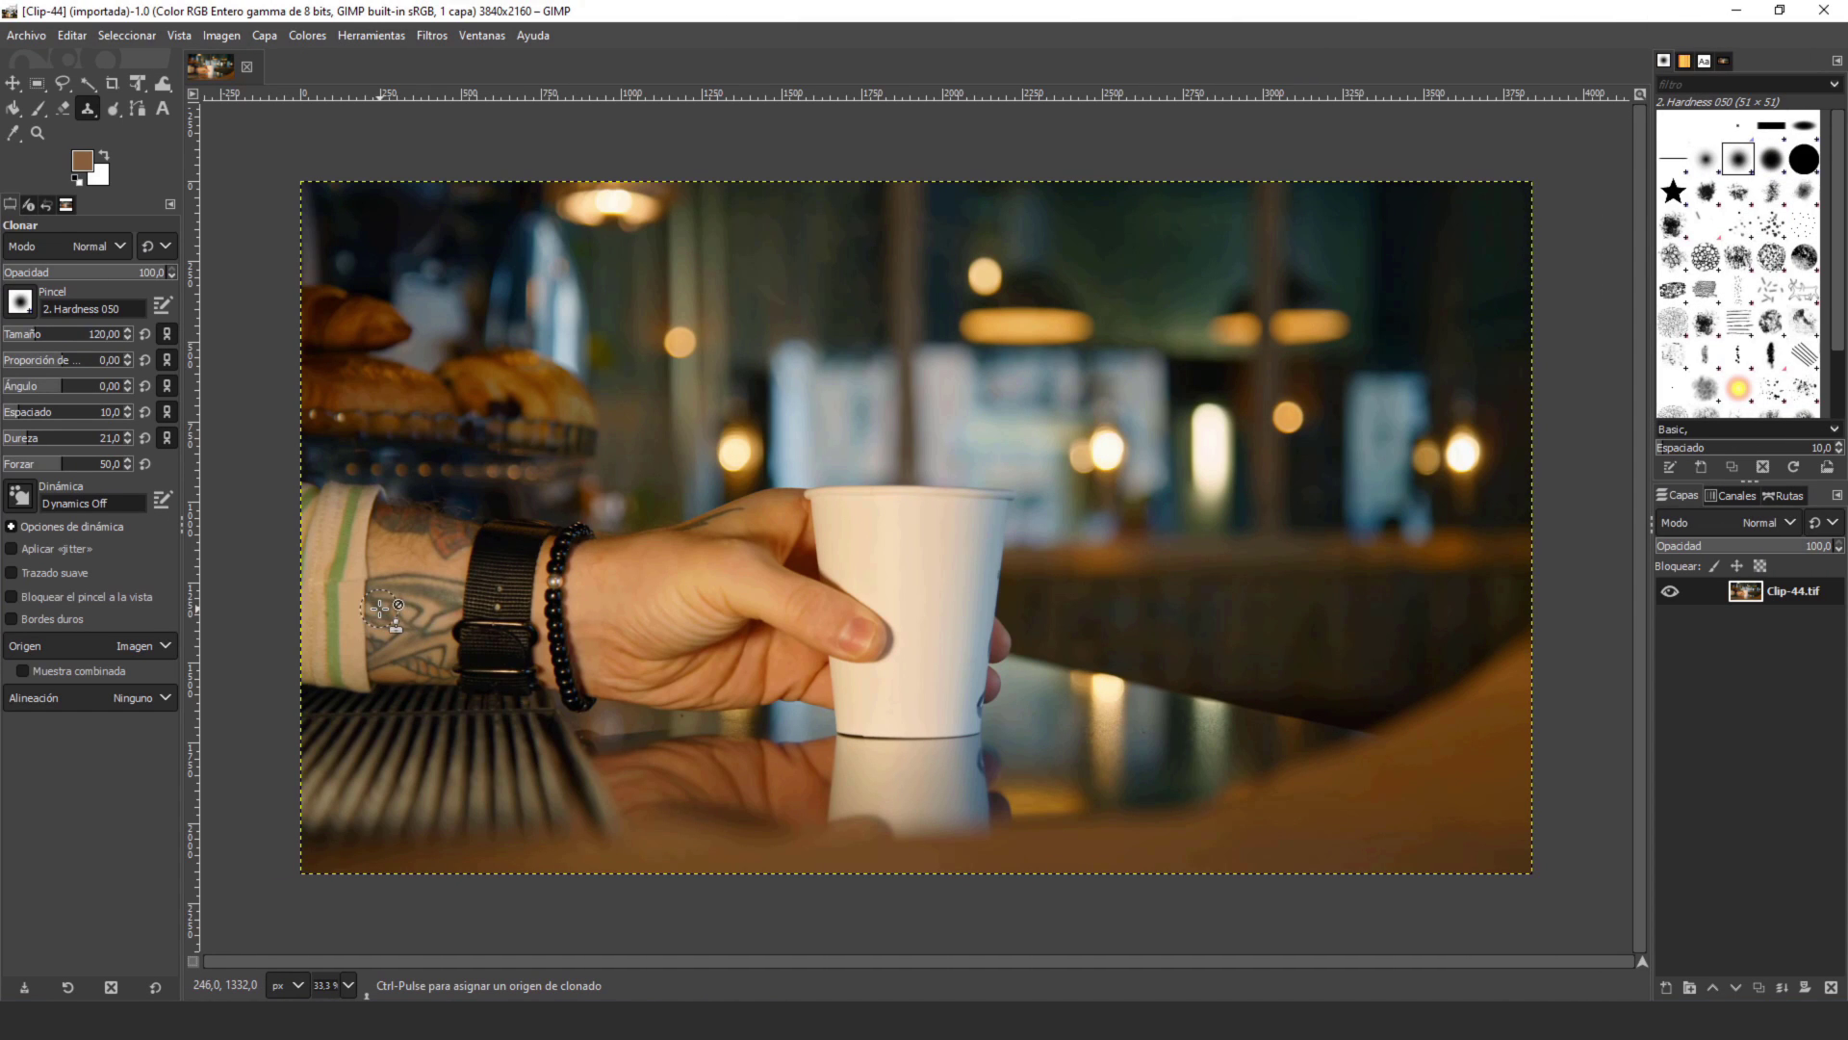
In GIMP, clone clean skin over the lower forearm tattoos using the 2. Hardness 050 brush, starting at size 74
scroll(370, 609, "up", 2)
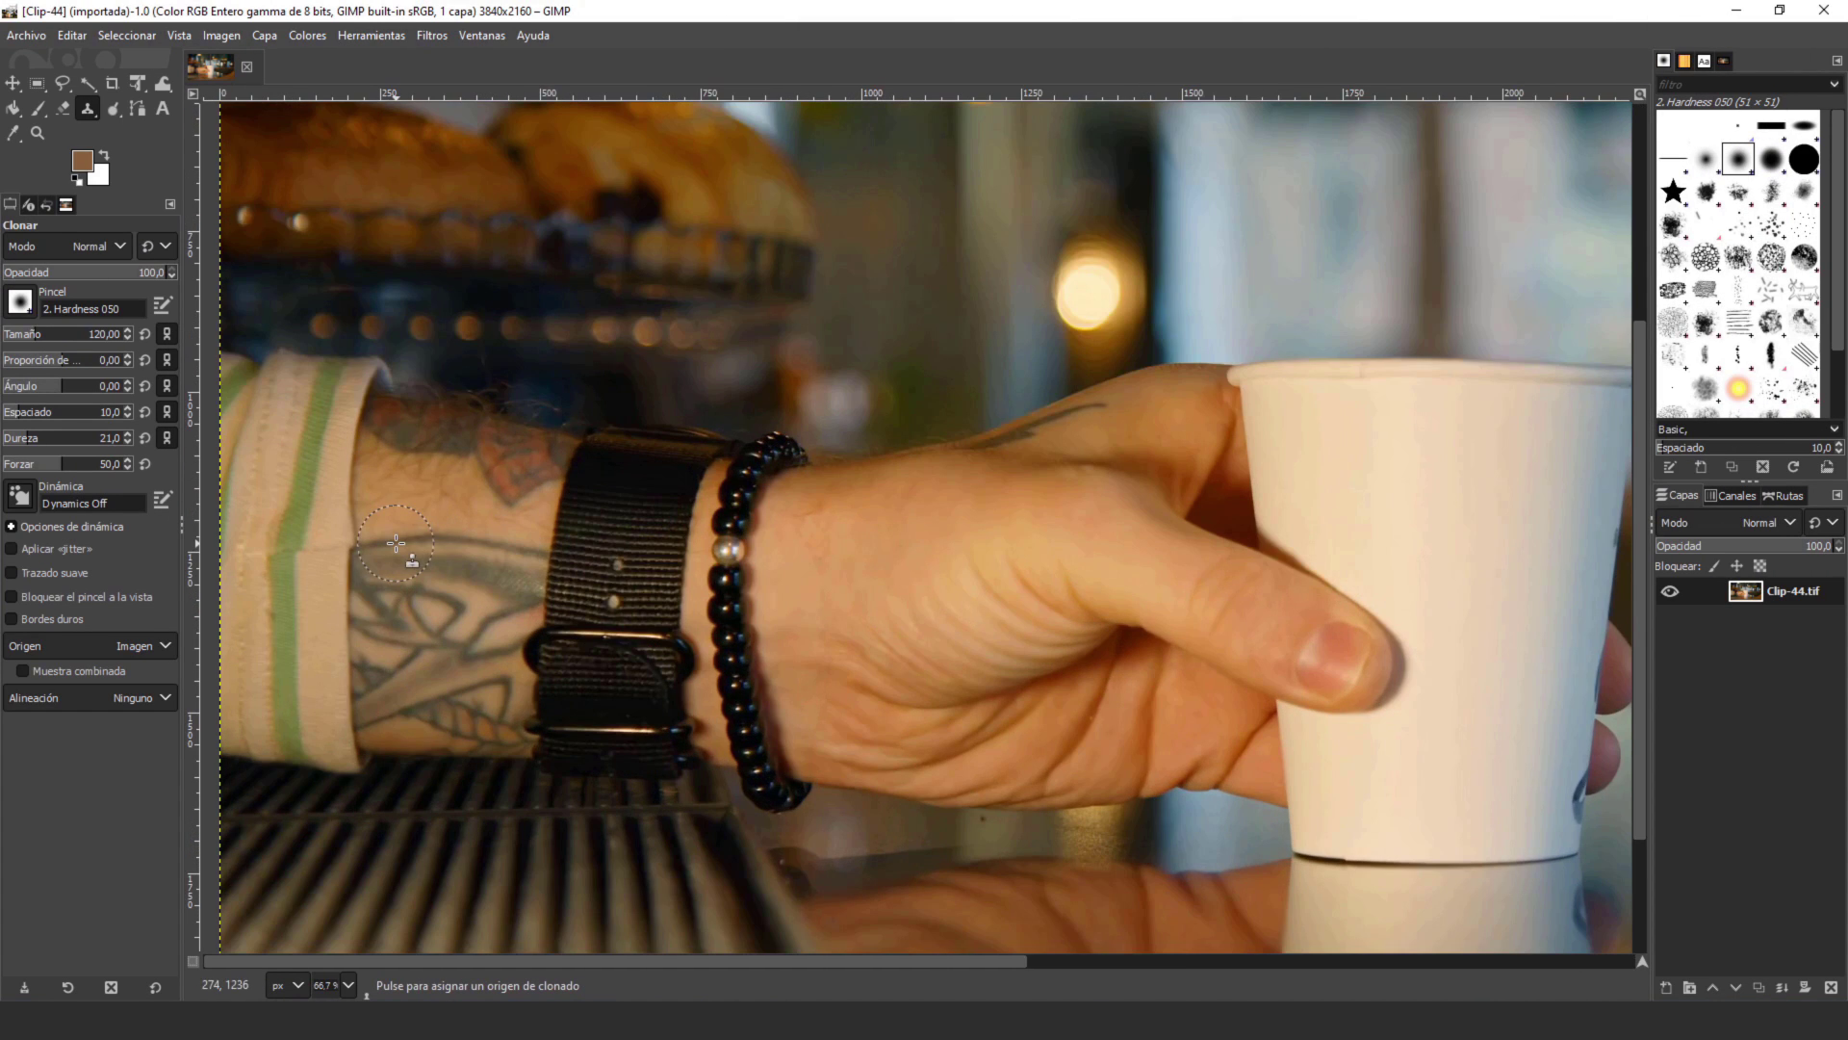
scroll(395, 544, "down", 2)
scroll(428, 517, "up", 2)
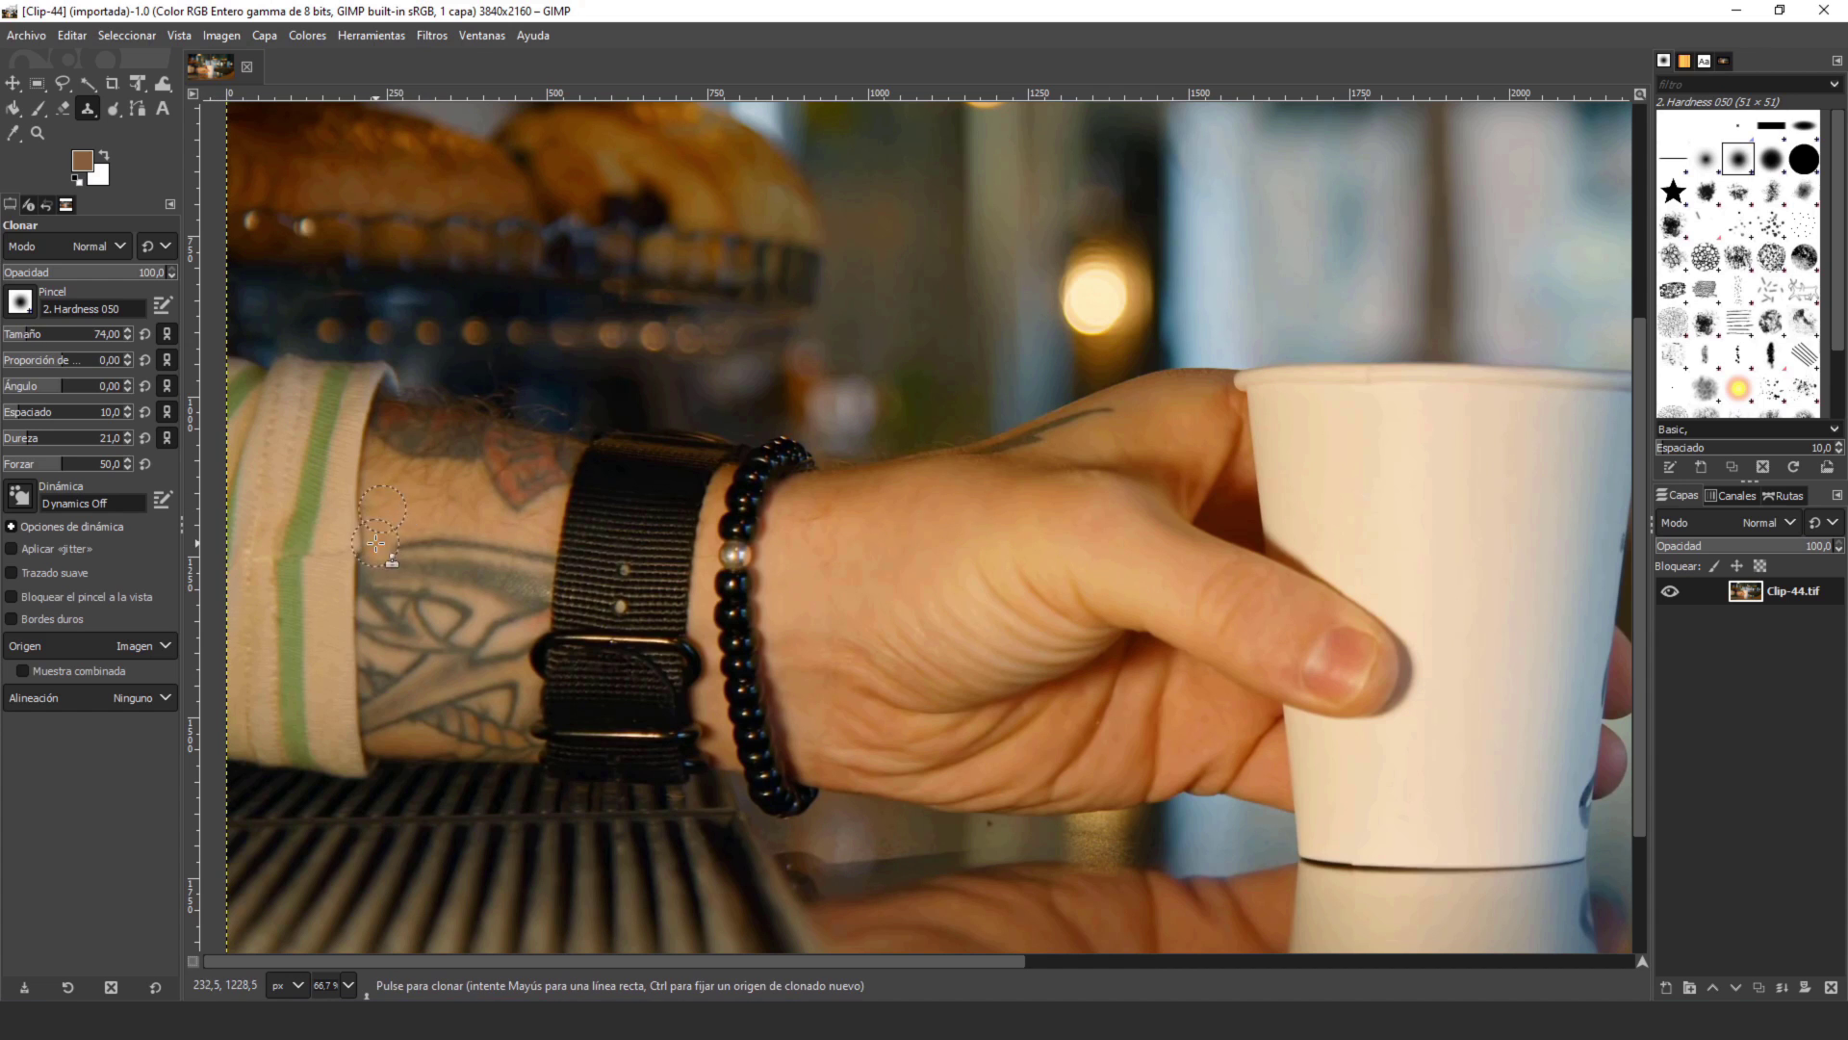
mouse_move(375, 544)
left_mouse_down()
mouse_move(409, 592)
mouse_move(486, 557)
left_mouse_up()
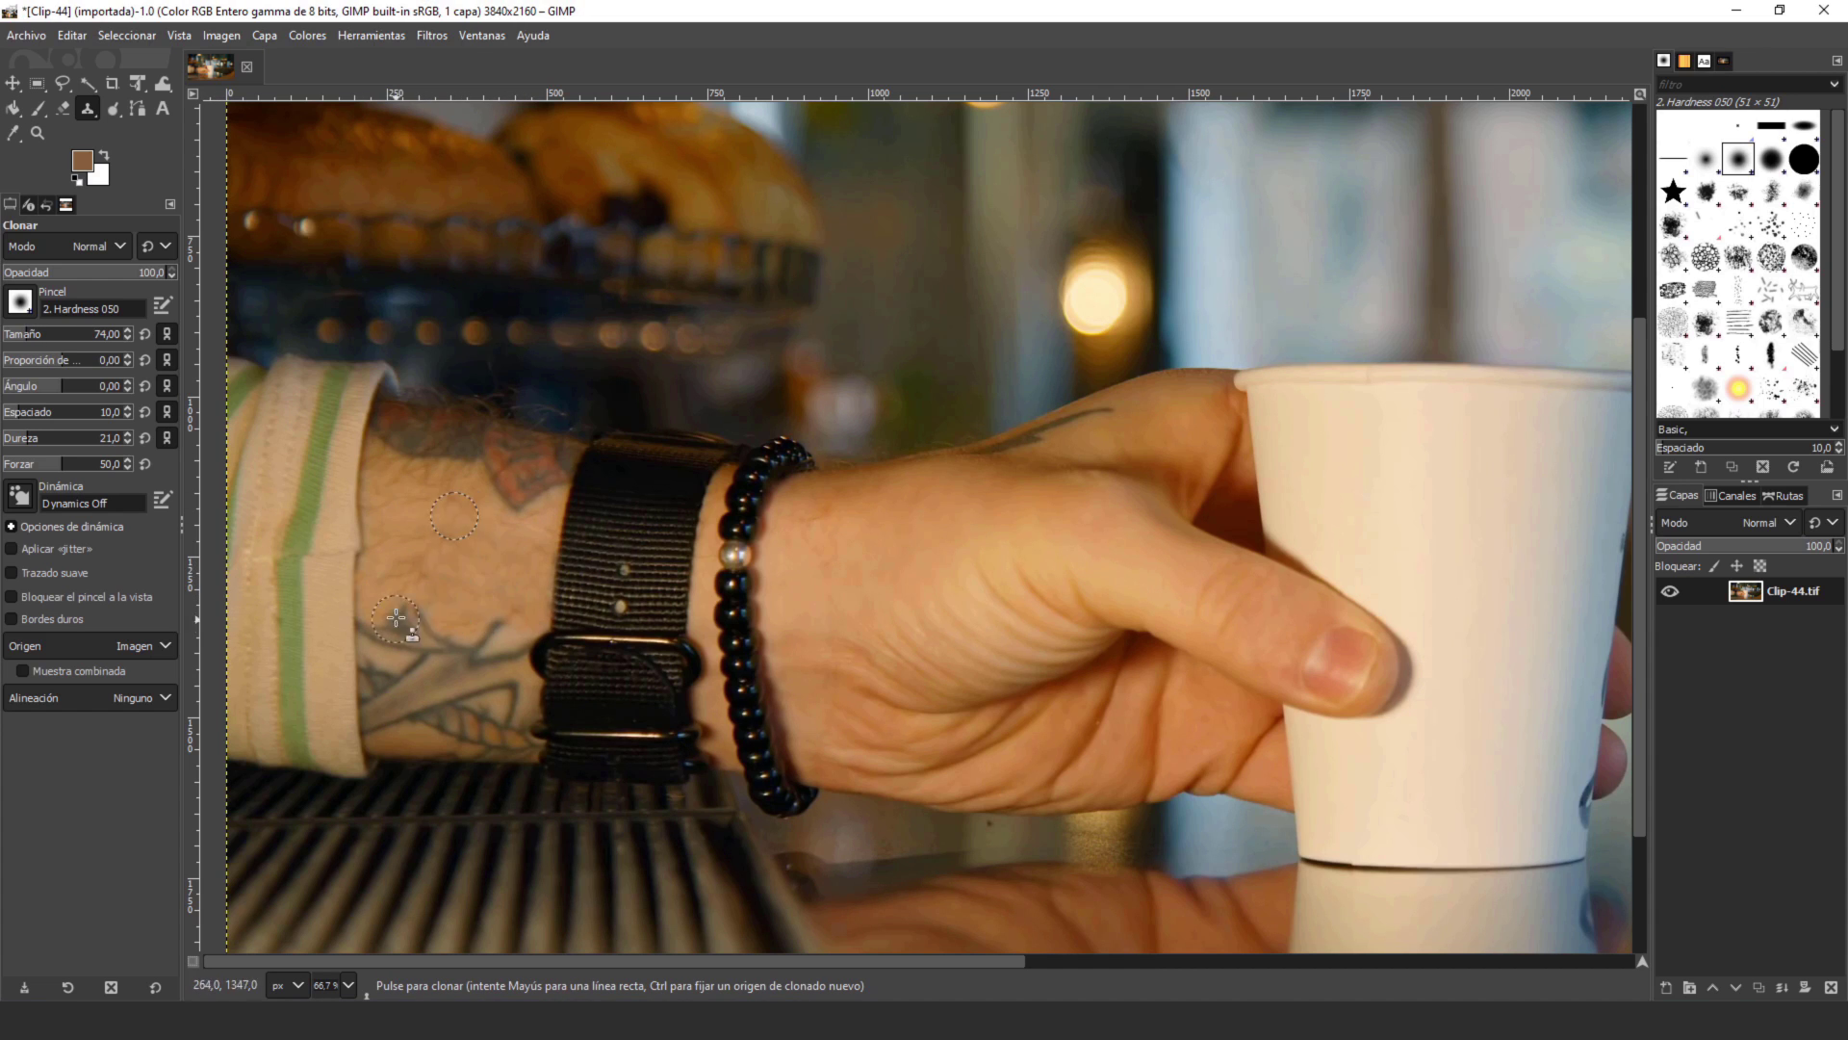
left_click_drag(495, 655, 438, 686)
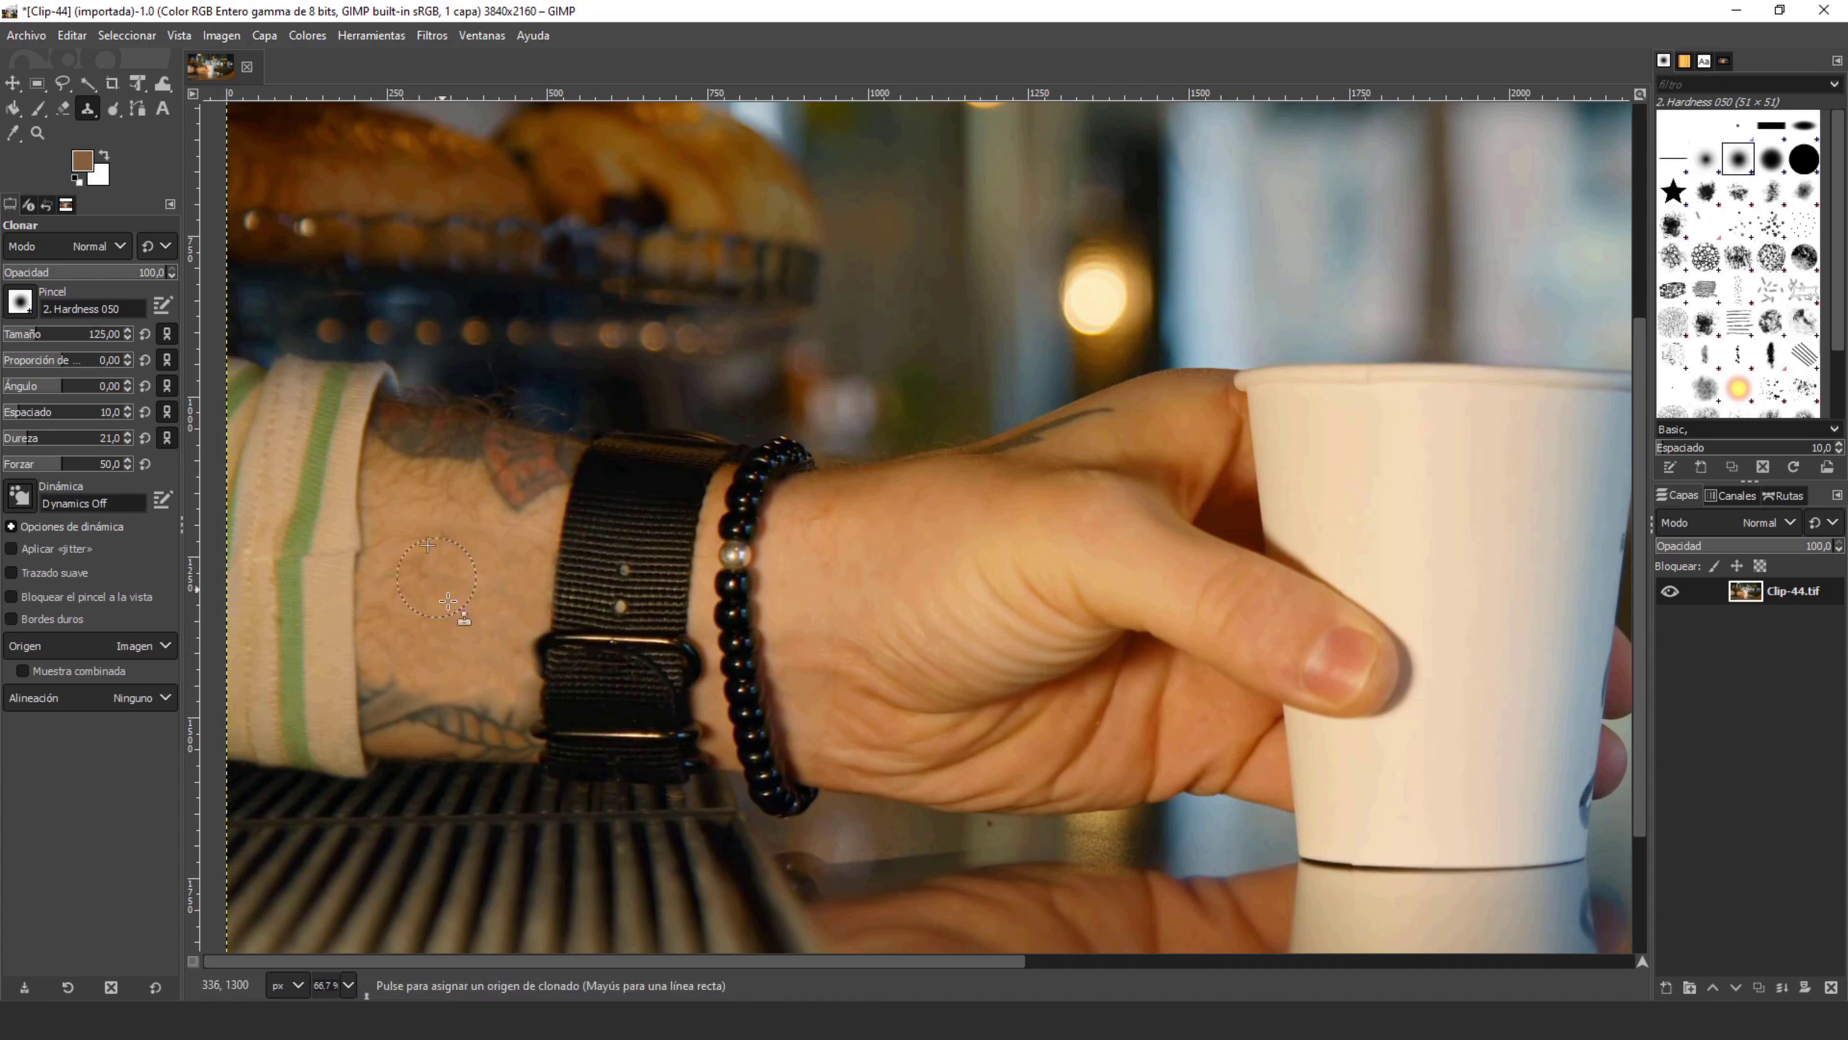
Burn the midtones along the forearm's lower edge with a size 125 brush at 50 exposure, and activate the Blur/Sharpen tool
key("shift+ctrl+j")
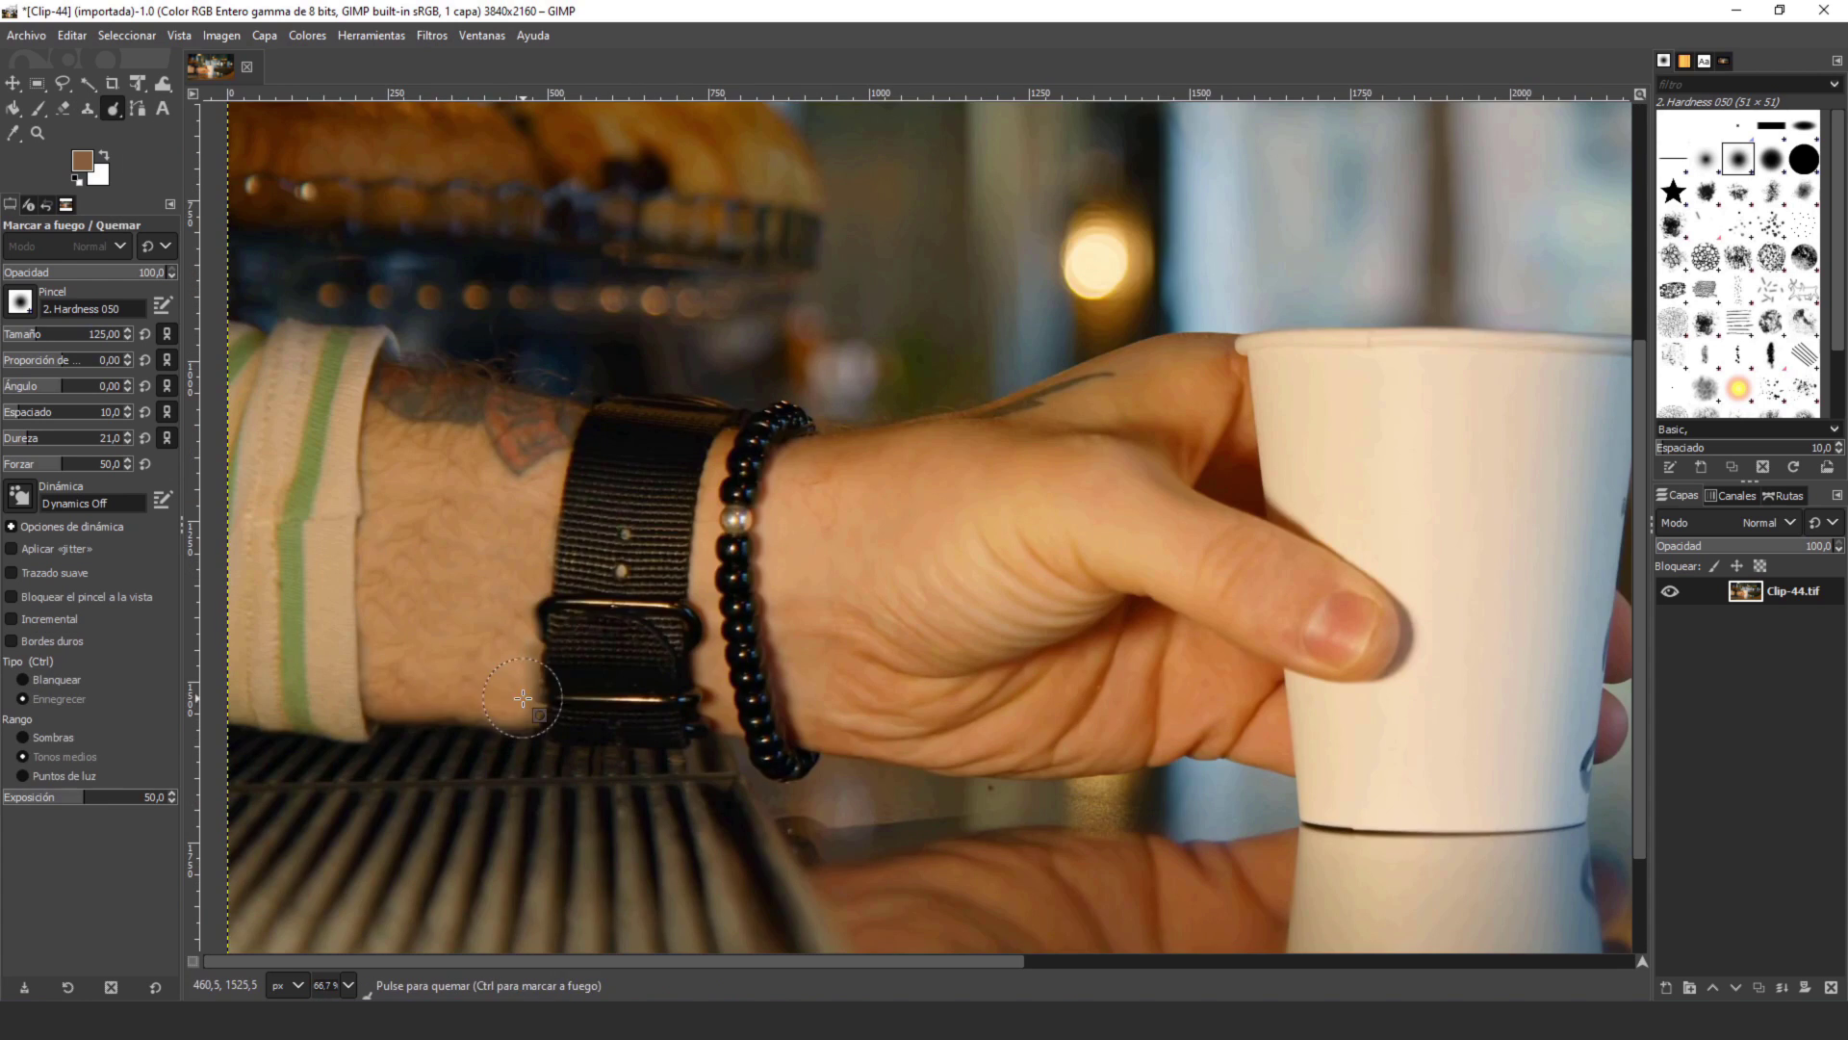
left_click_drag(522, 698, 390, 669)
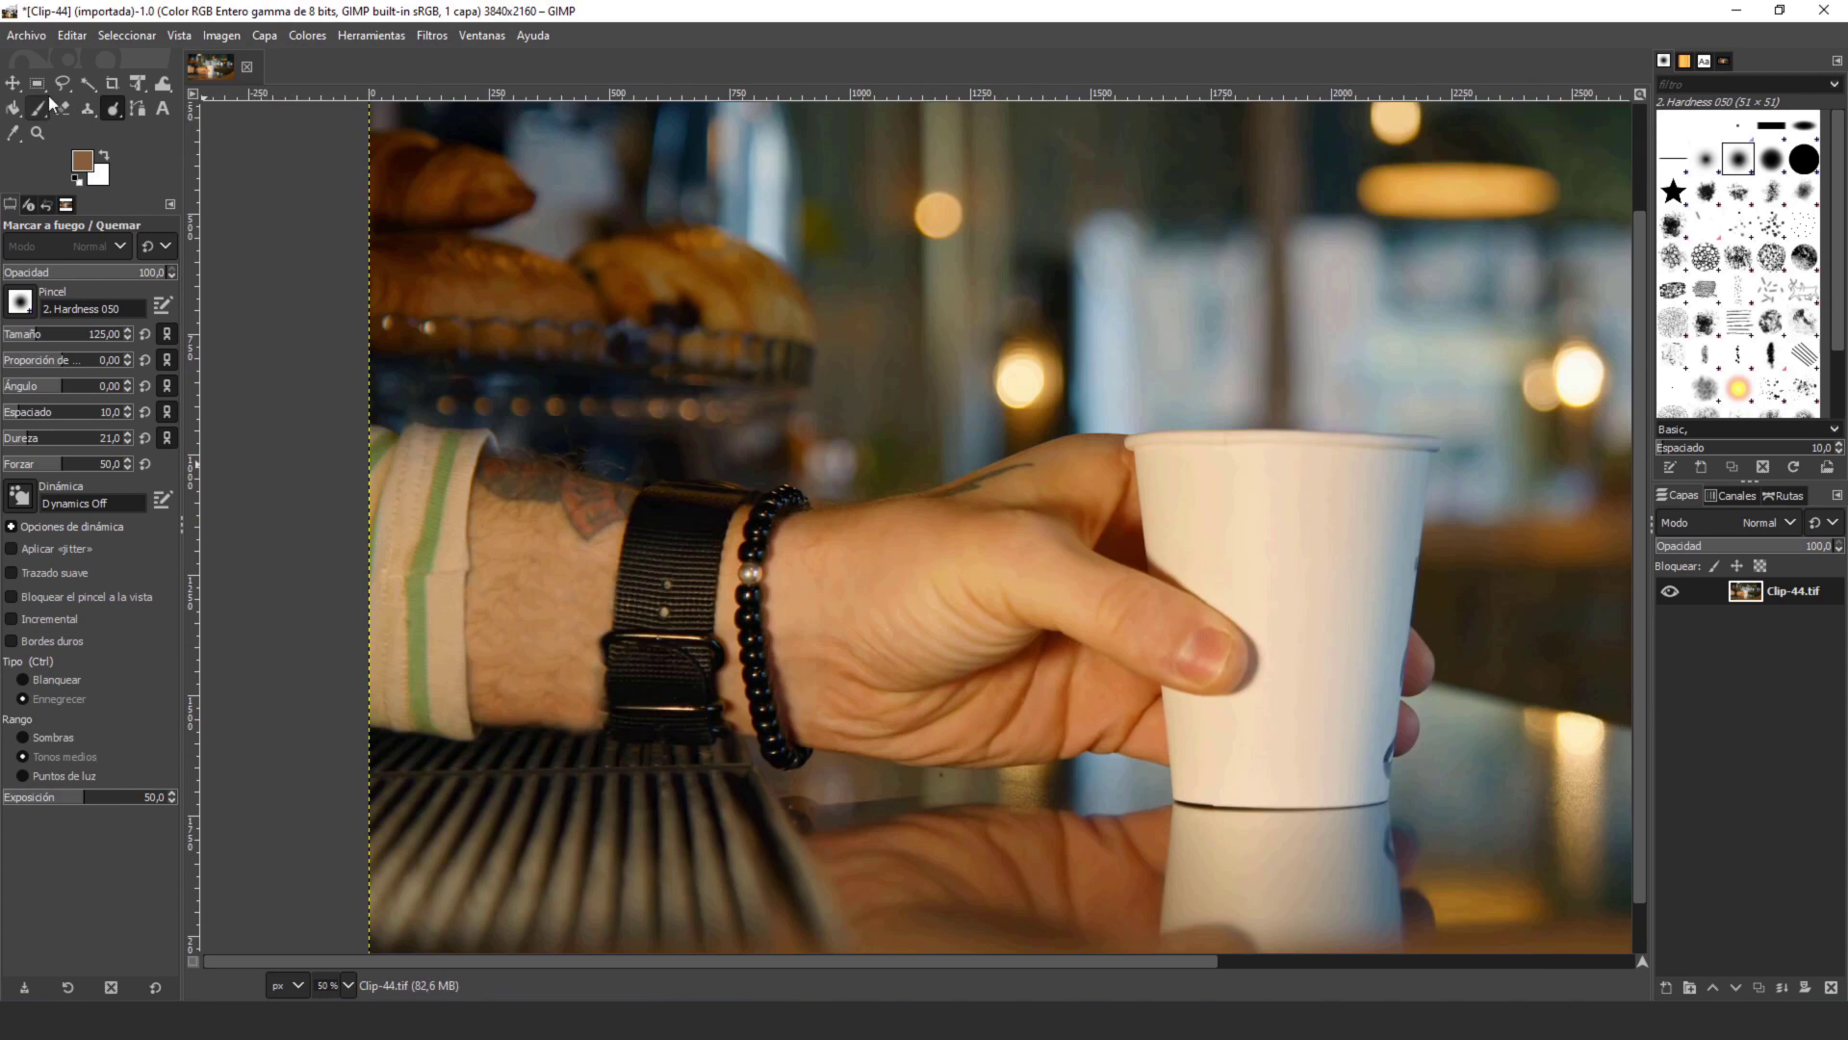
key("shift+u")
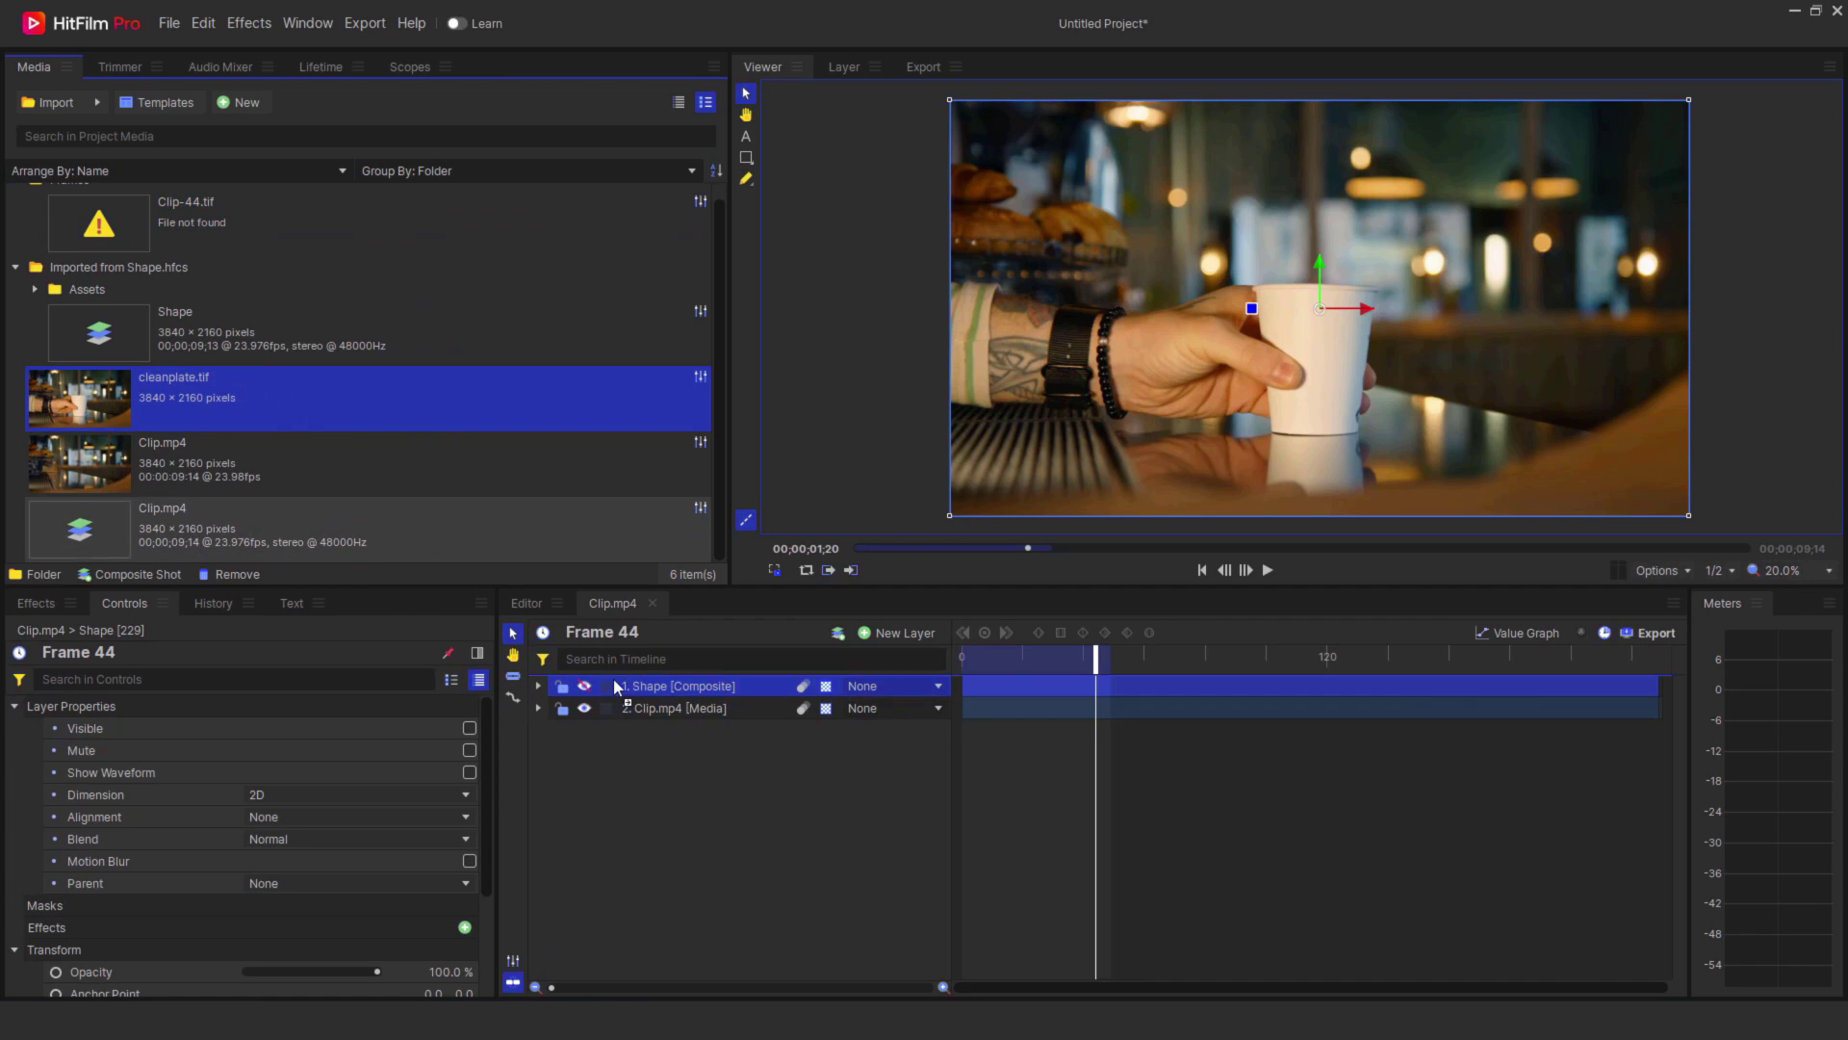
Back in HitFilm, add cleanplate.tif as the top layer of the Clip.mp4 composite
left_click_drag(285, 399, 1019, 339)
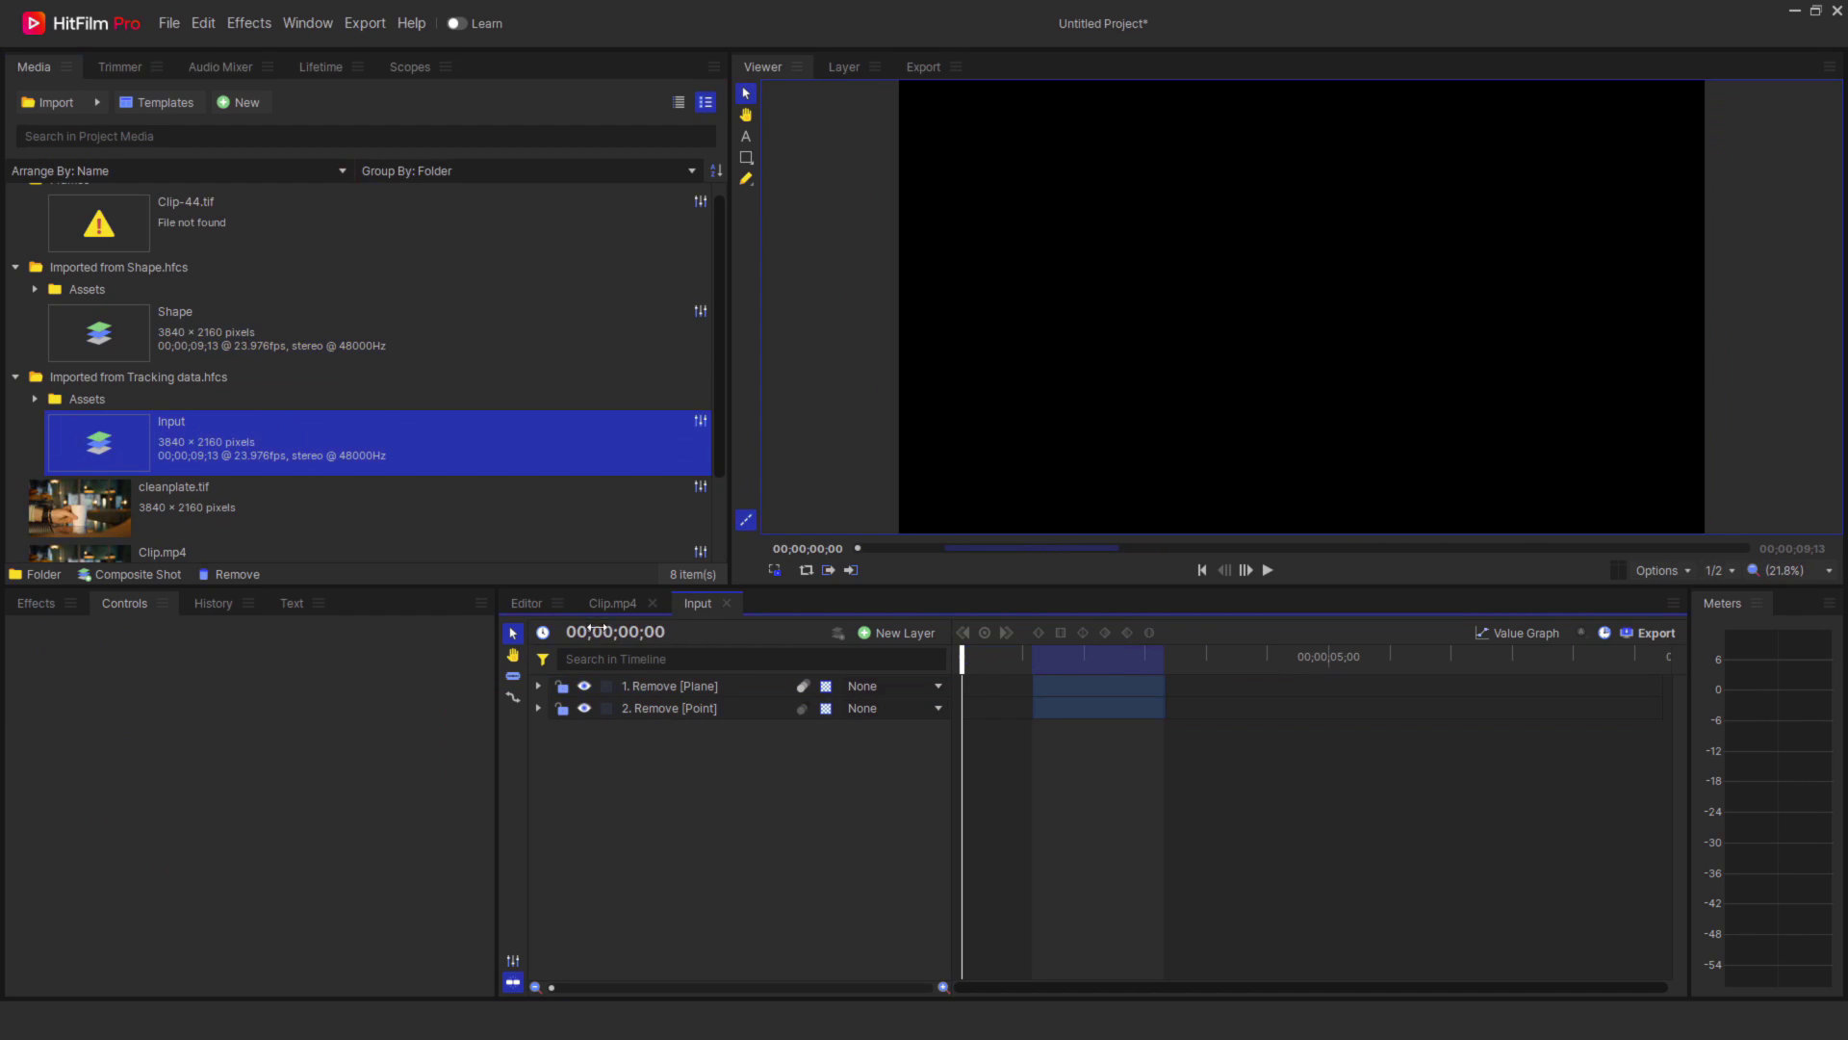
left_click(598, 631, "ctrl")
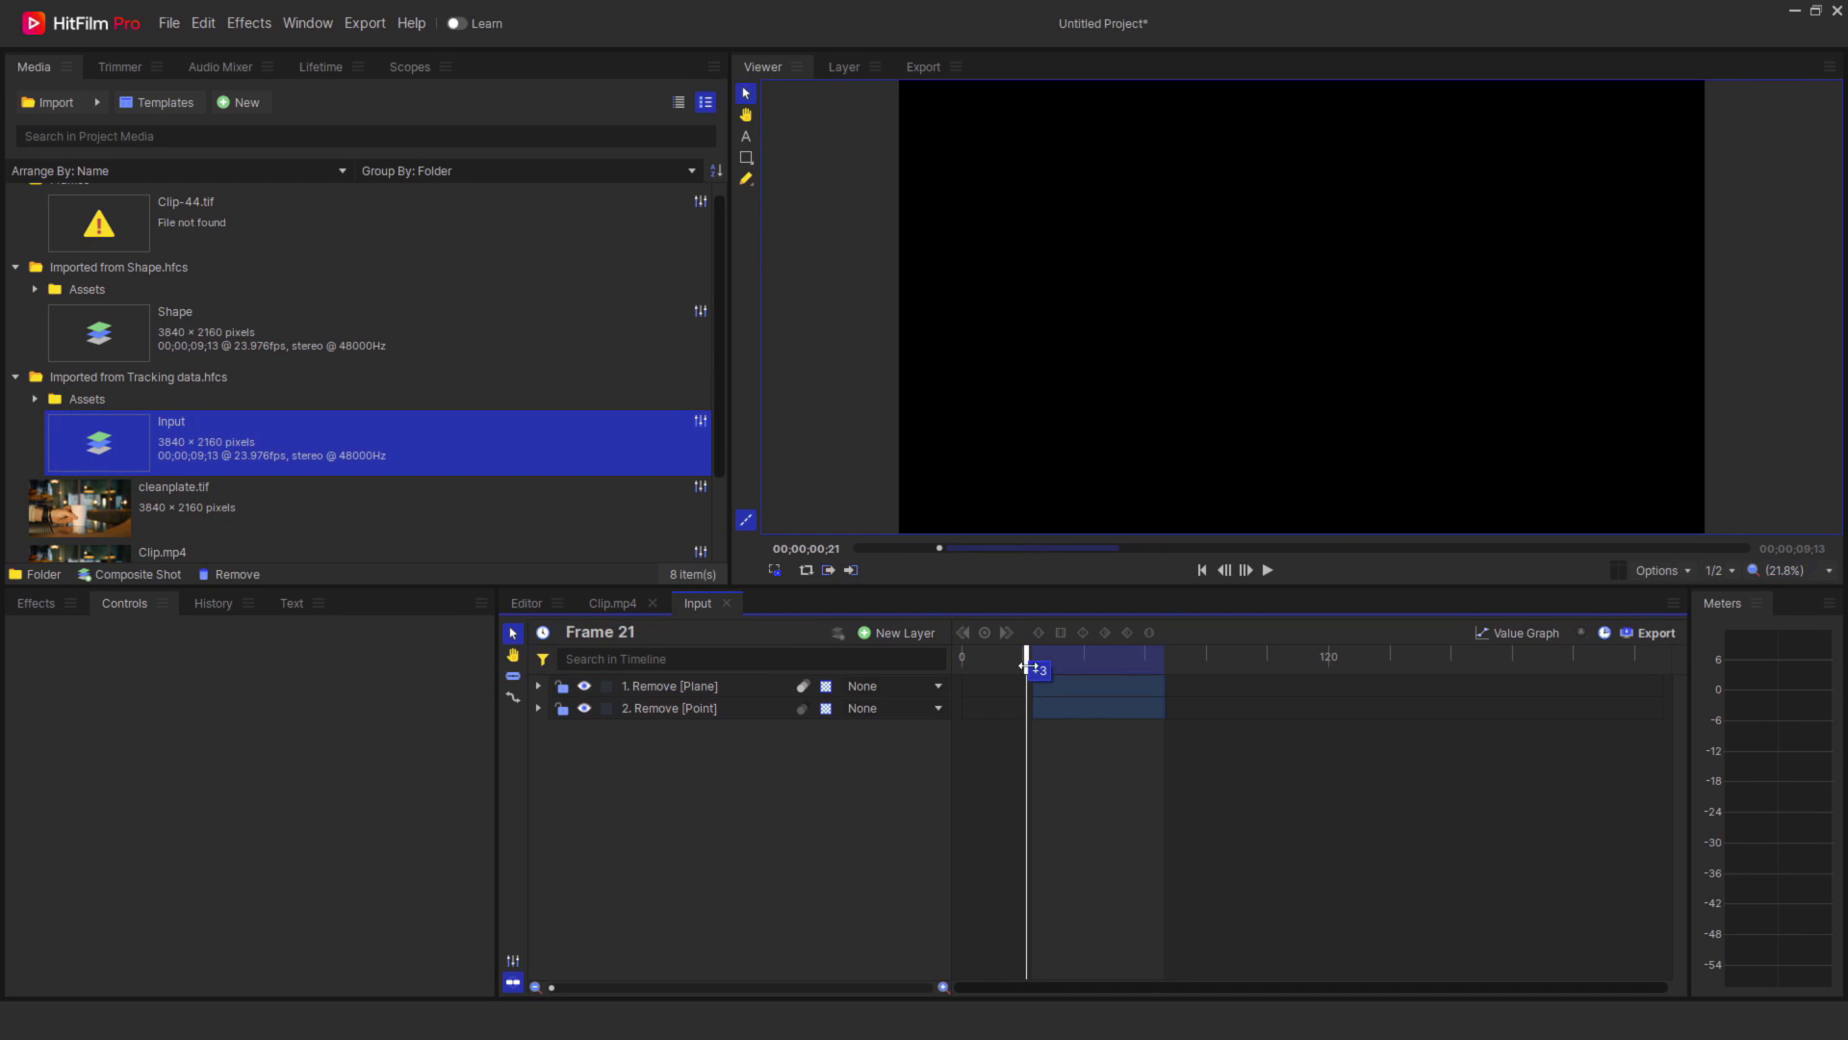
Copy the Remove point layer from the Input composite and paste it as the top layer of Clip.mp4
left_click(729, 711)
left_click(616, 603)
key("ctrl+v")
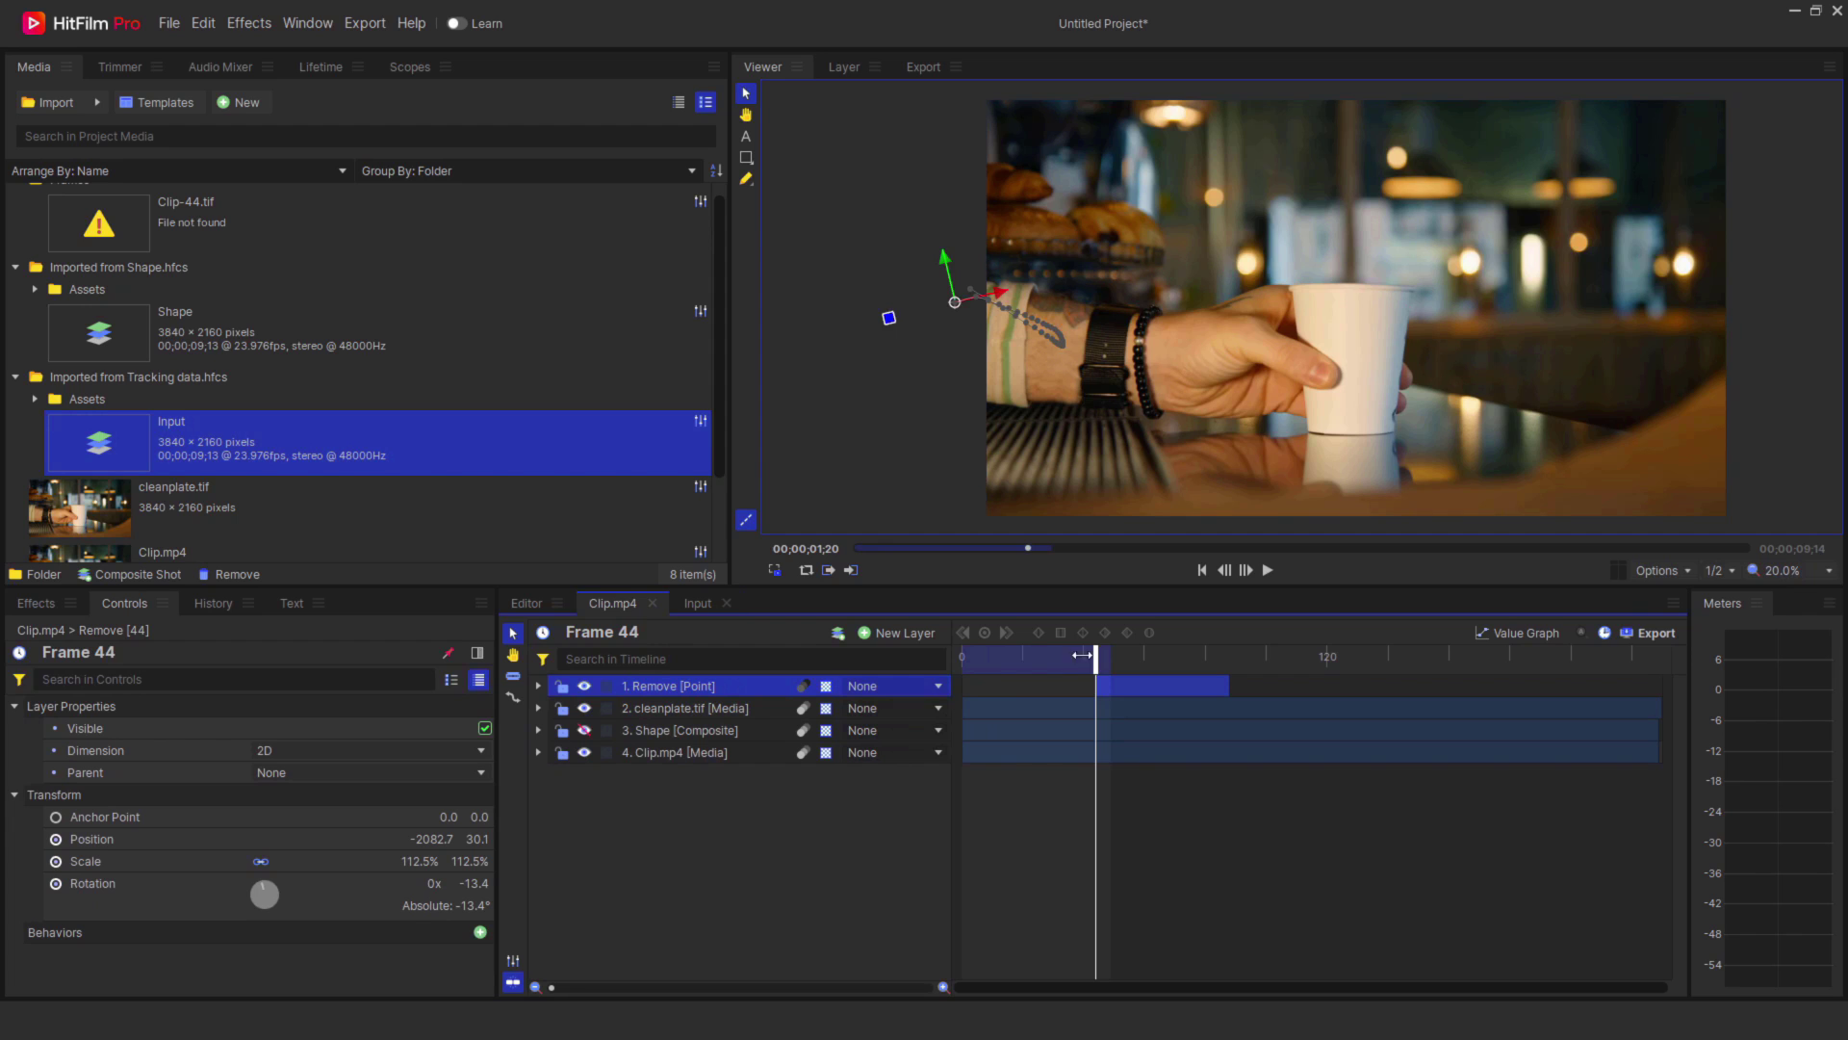
Parent the cleanplate.tif layer to the Remove point layer
mouse_move(1093, 655)
left_mouse_down()
mouse_move(1029, 682)
mouse_move(1096, 655)
mouse_move(1017, 665)
mouse_move(1167, 665)
mouse_move(1080, 665)
left_mouse_up()
left_click(684, 708)
left_click(938, 708)
left_click(1029, 753)
Apply the Set Matte effect to the cleanplate.tif layer, with the Shape layer as its source layer
left_click(35, 603)
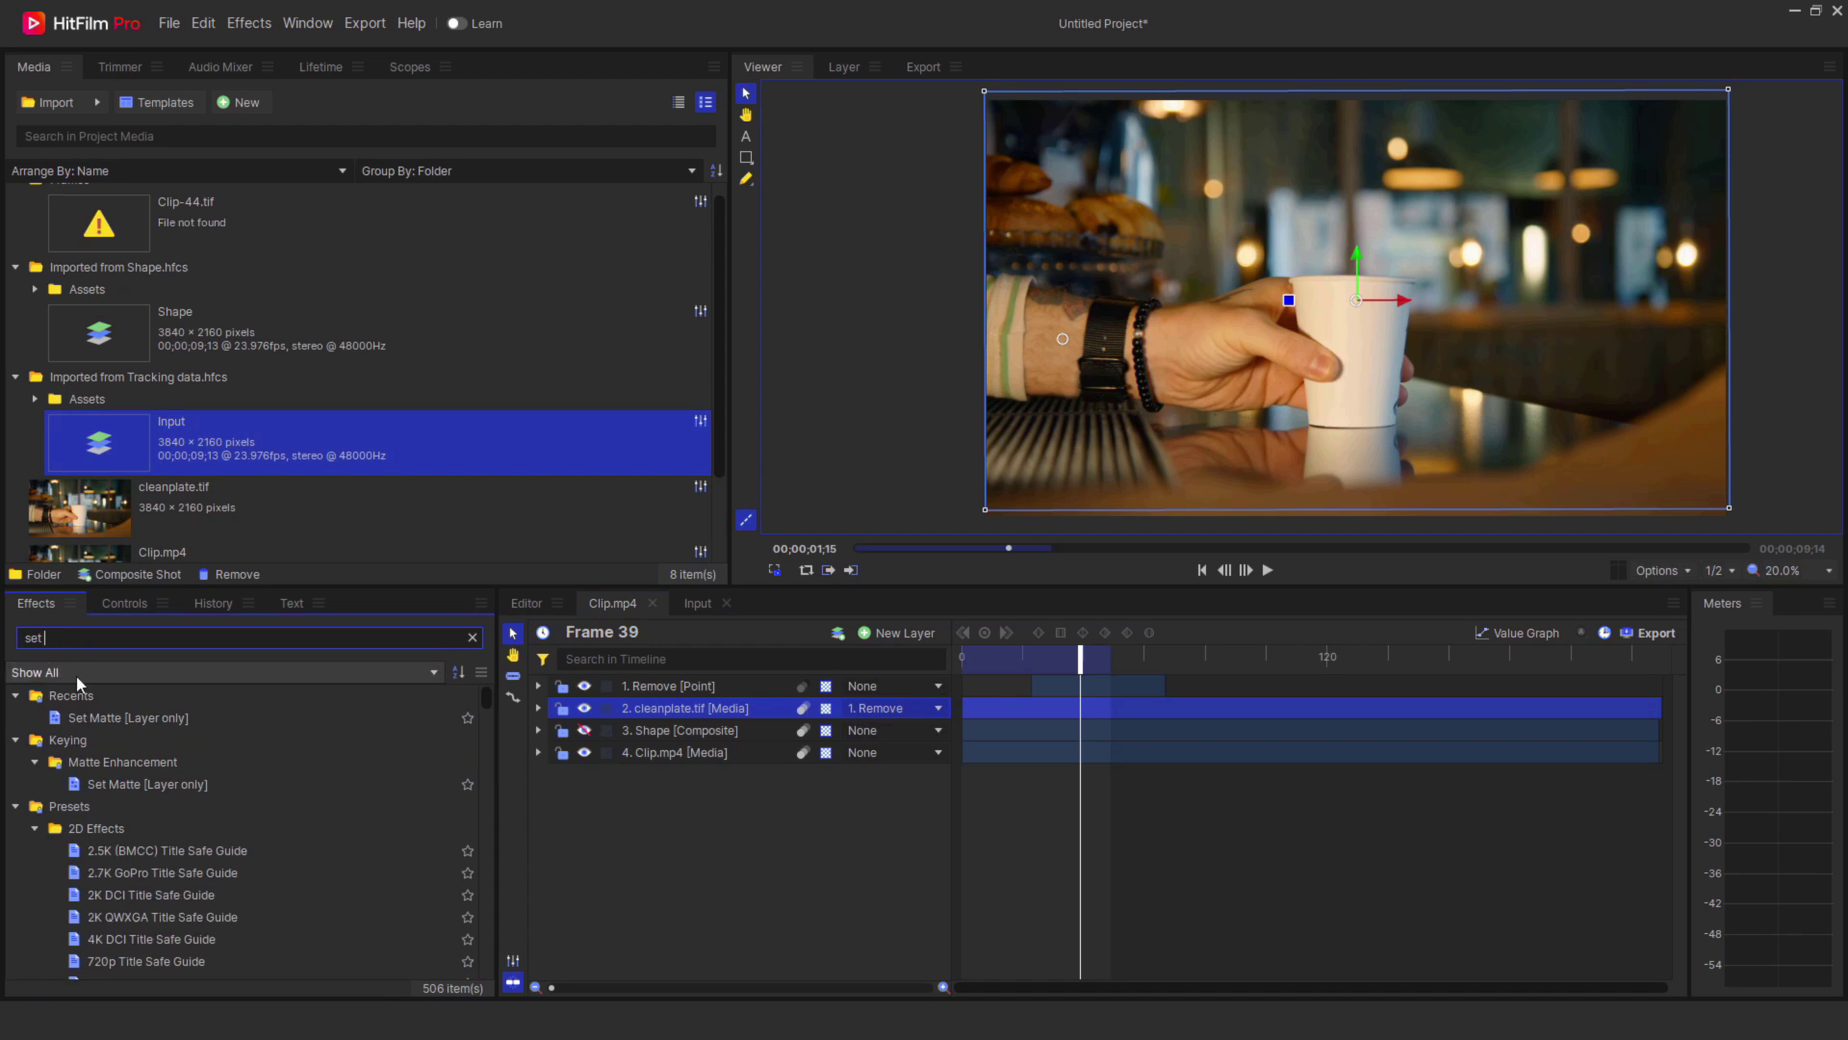
left_click(131, 720)
left_click_drag(701, 712, 699, 710)
left_click(772, 797)
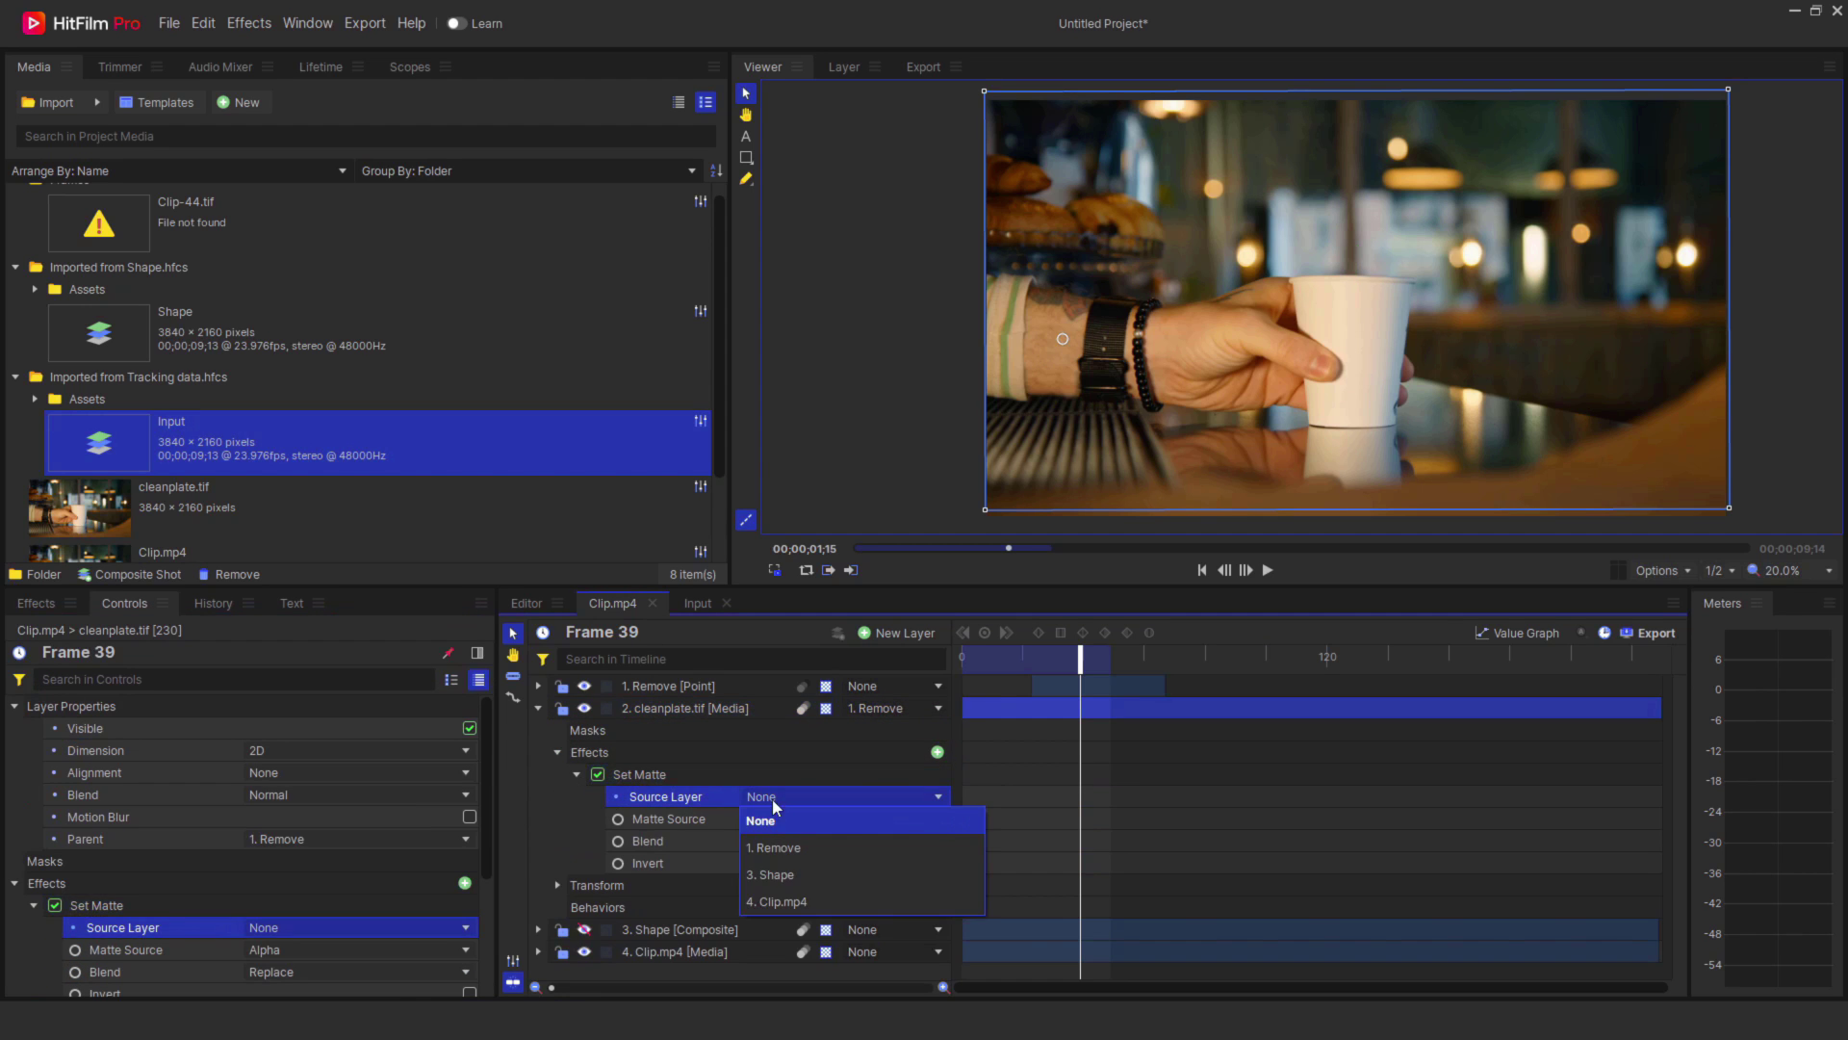
left_click(784, 874)
Scrub through the tracked frames and inspect the forearm patch's edges up close at frame 60
left_click(1089, 656)
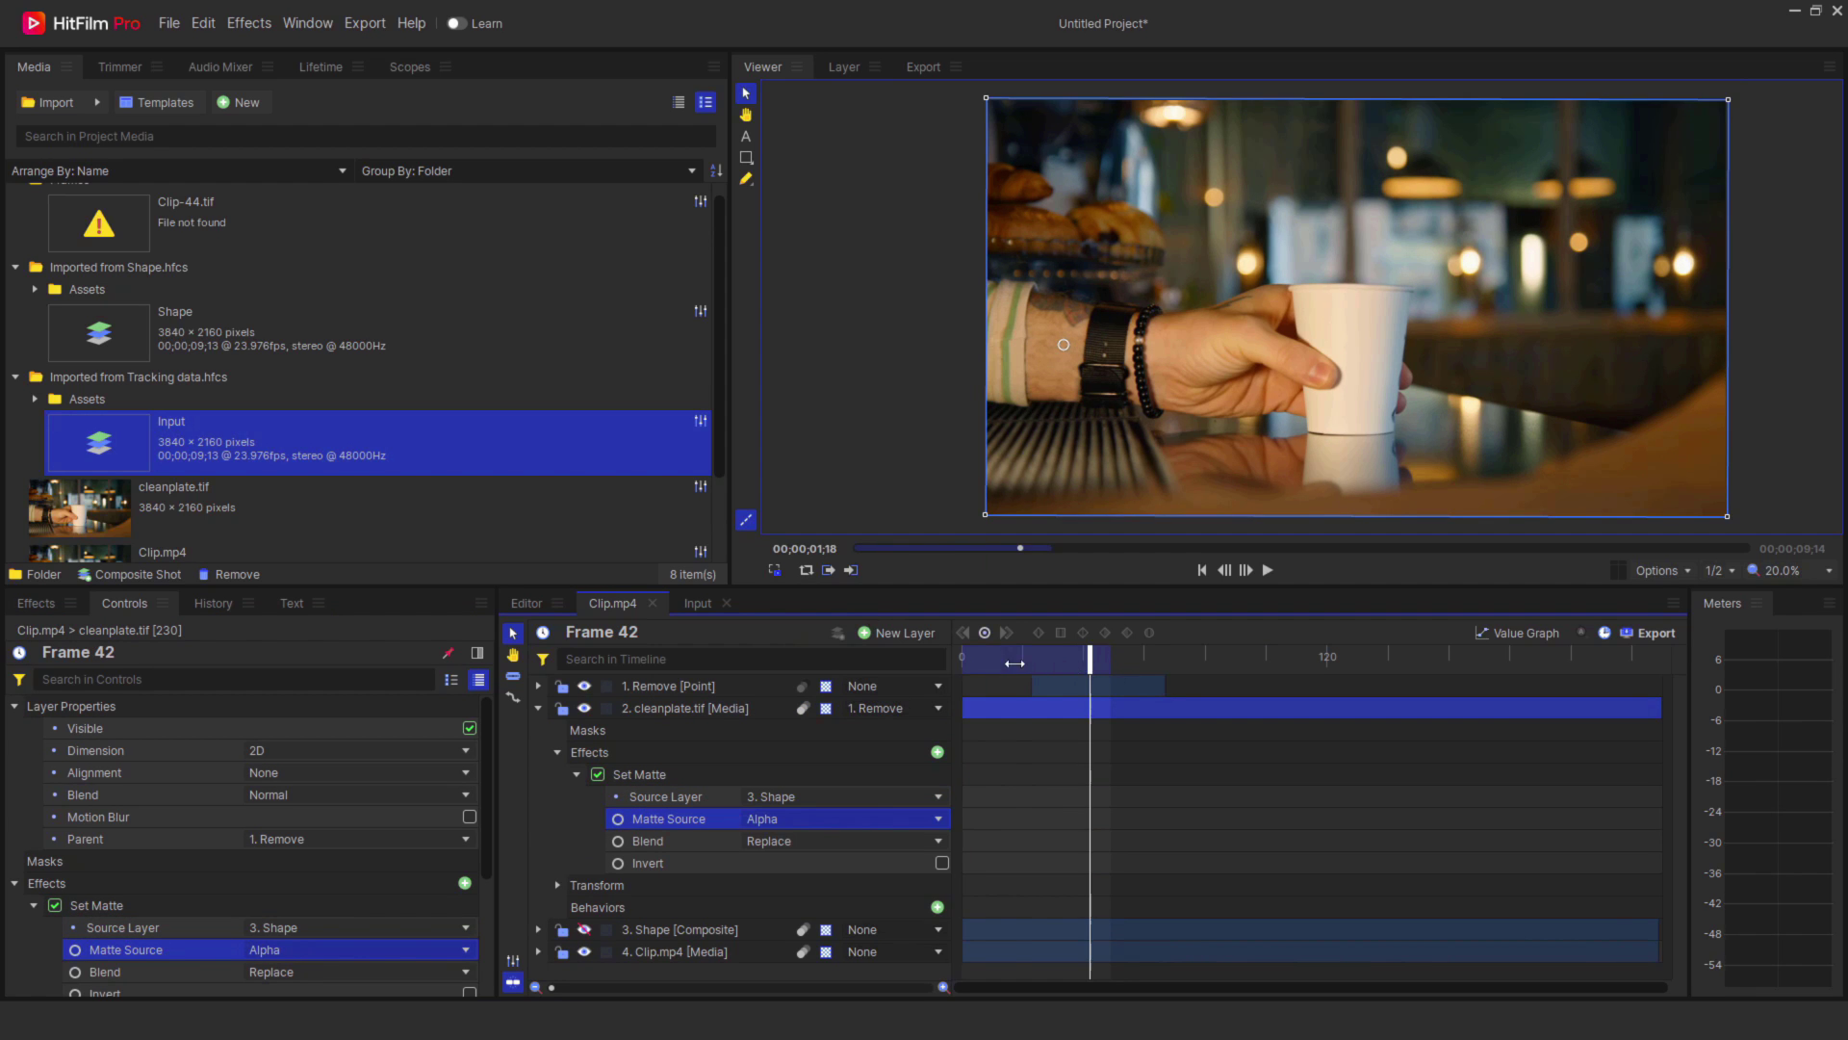
left_click_drag(1015, 664, 1145, 664)
scroll(1053, 379, "up", 4)
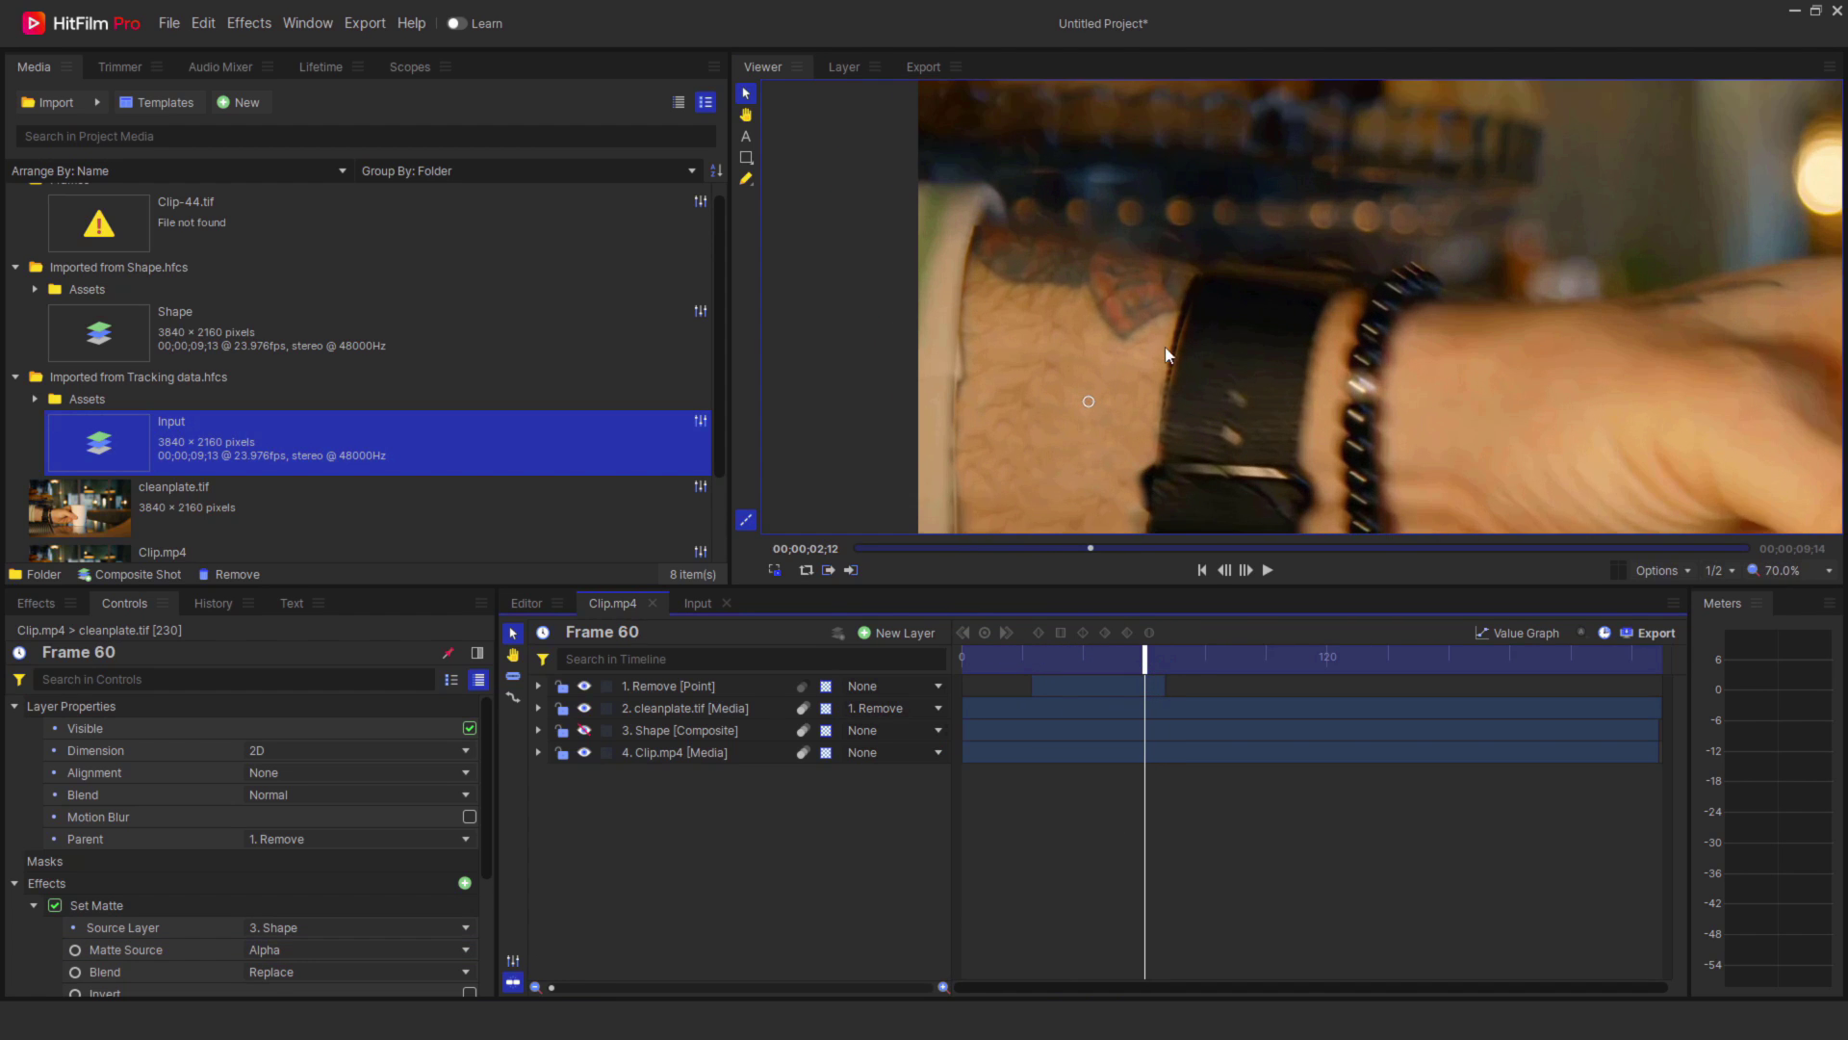
scroll(1168, 318, "up", 1)
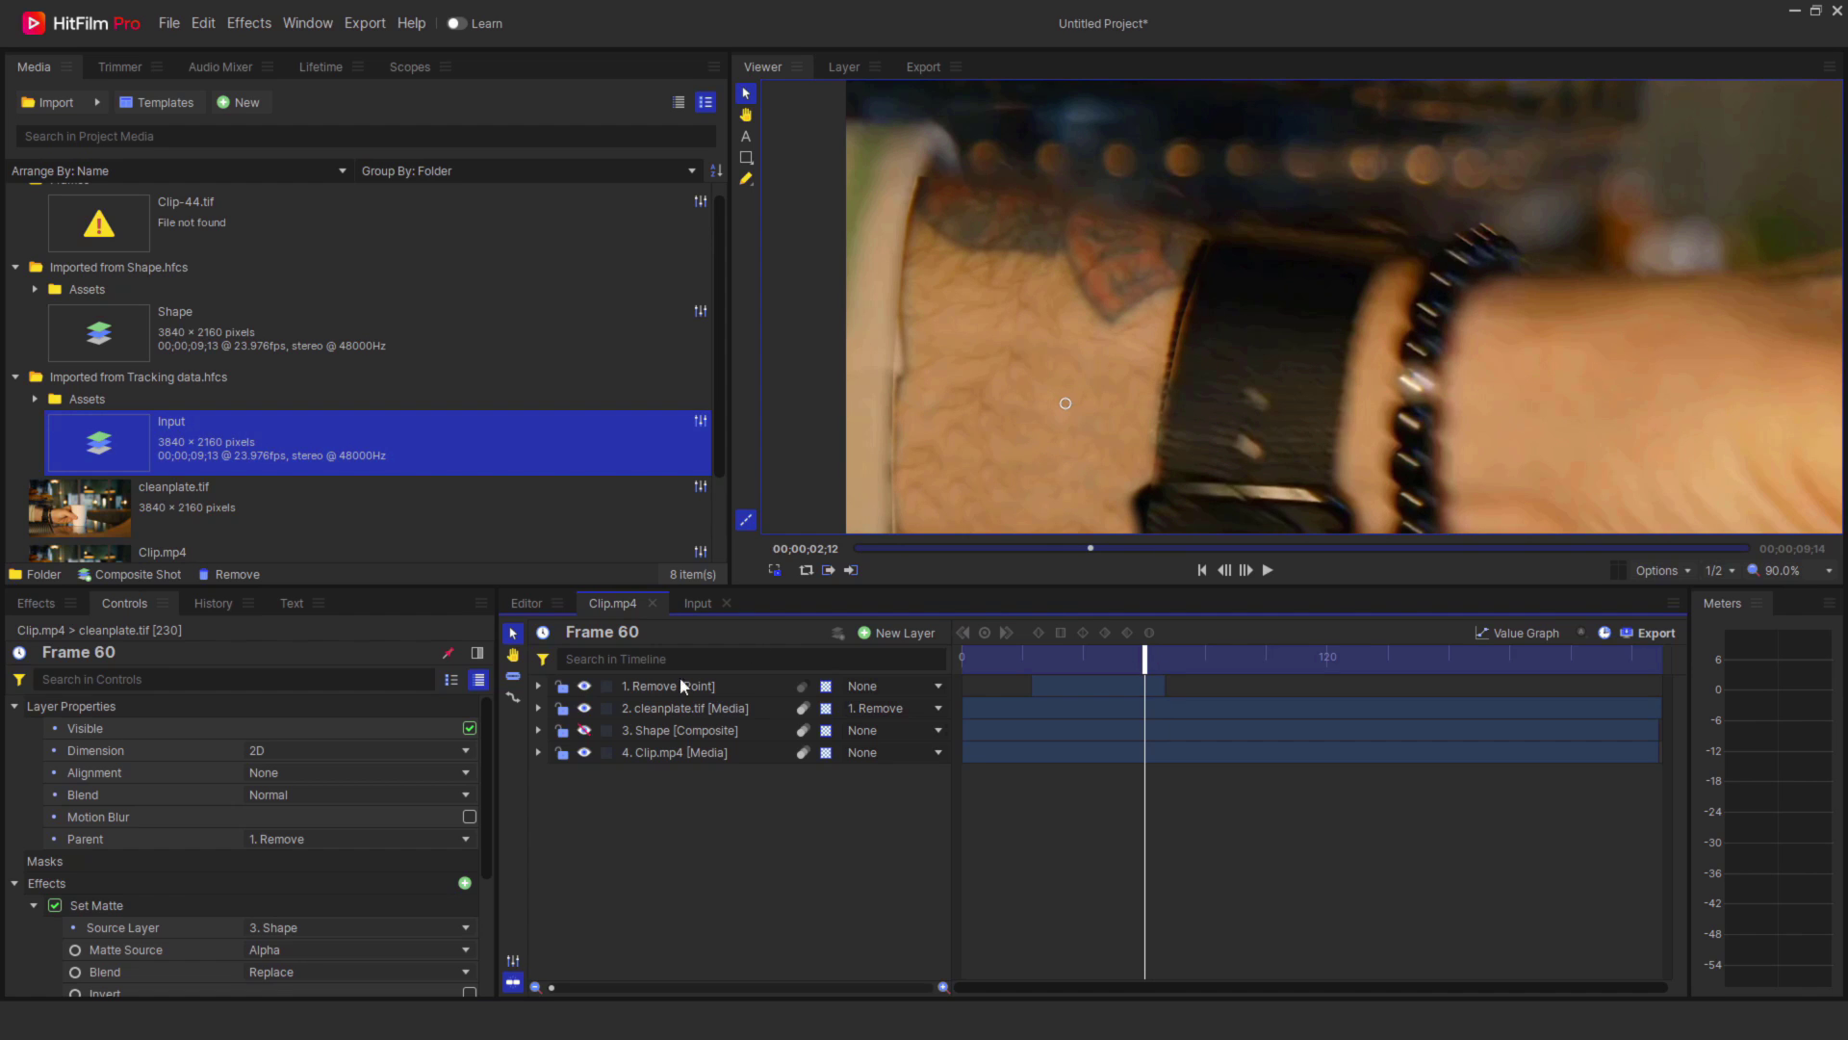
Move the Shape layer above cleanplate.tif, make it visible, and feather Spline 1 inside the Shape composite
left_click_drag(616, 730, 616, 707)
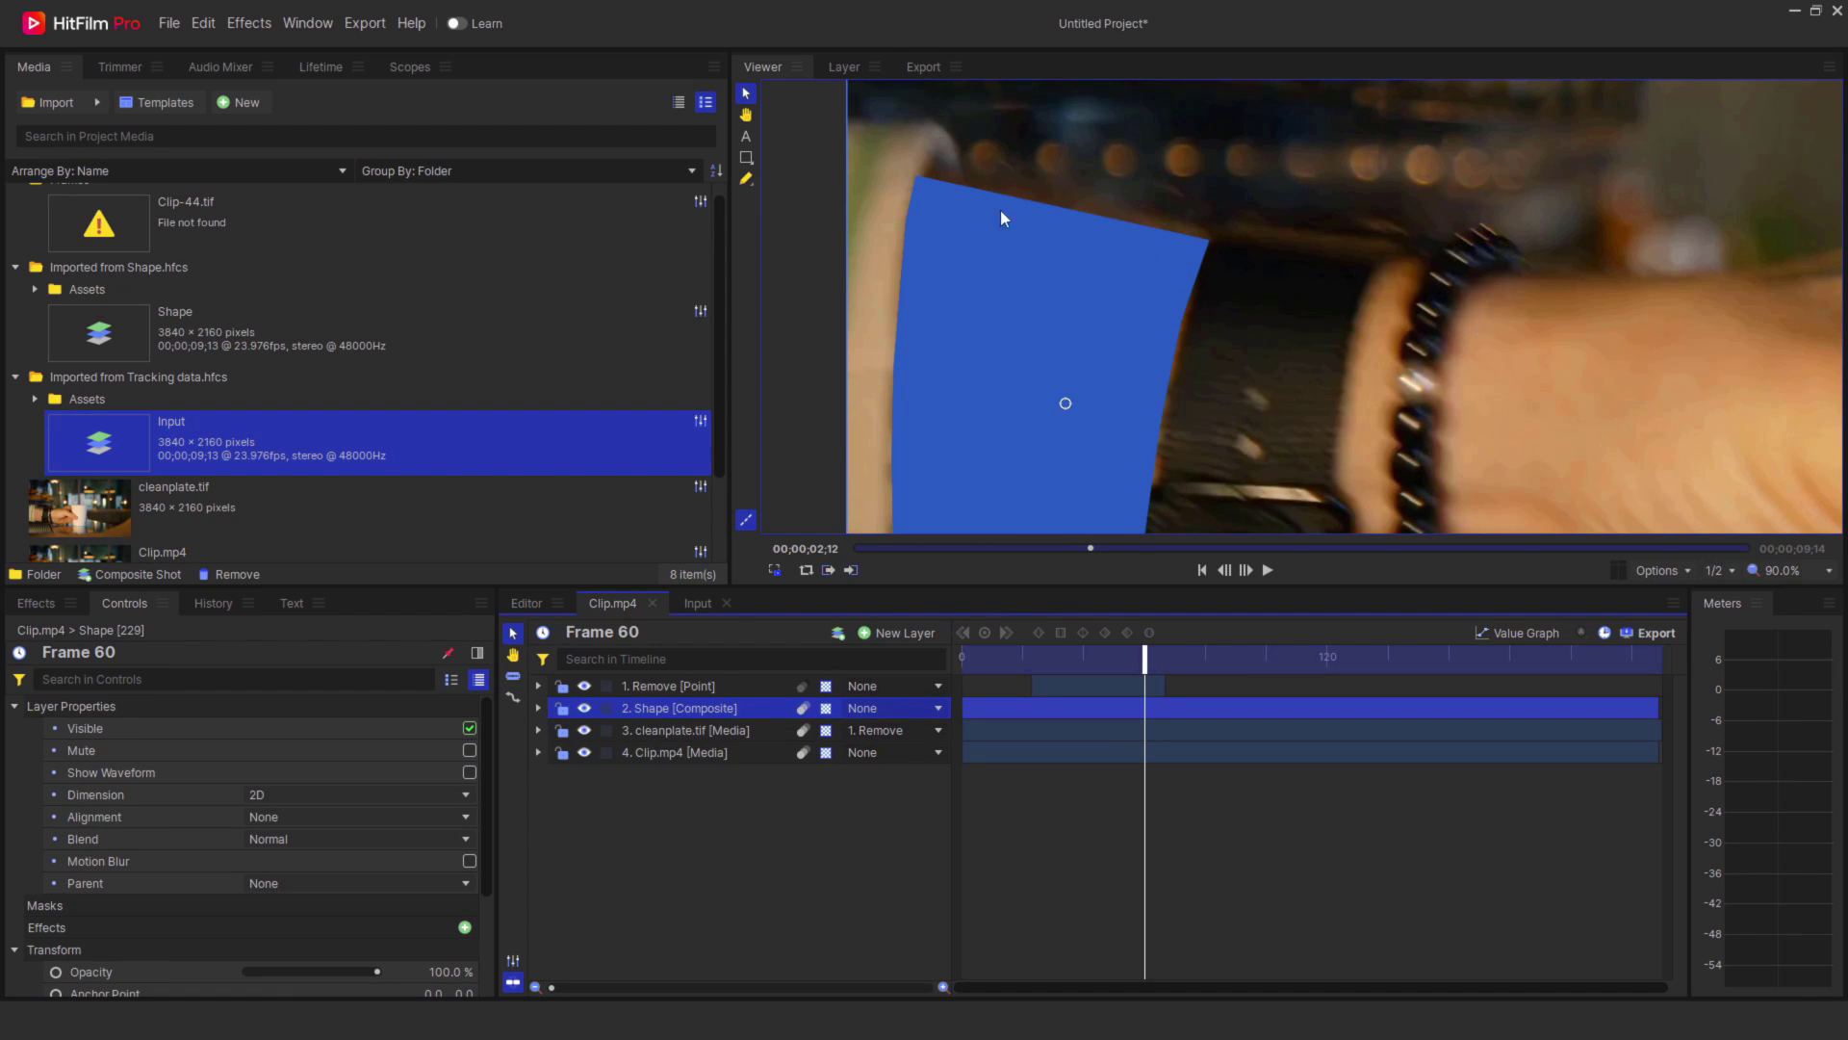
double_click(658, 709)
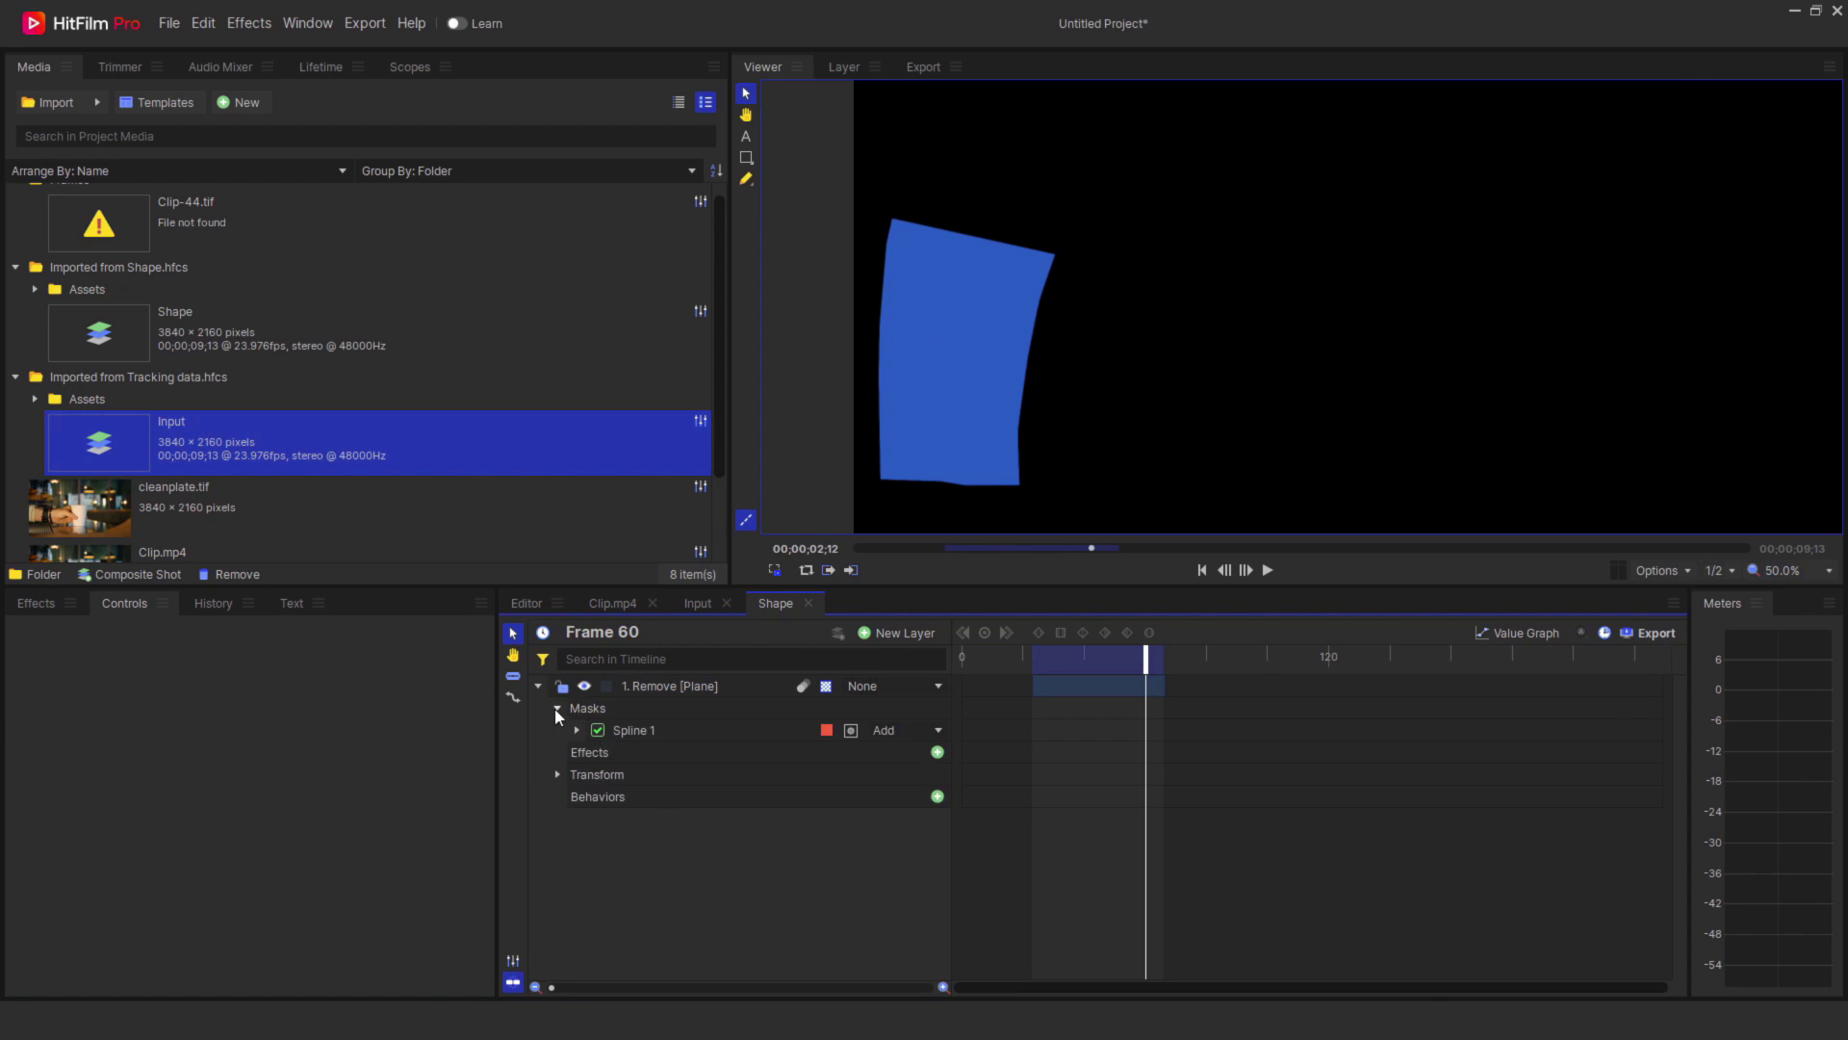
left_click(576, 730)
left_click(674, 820)
left_click(612, 602)
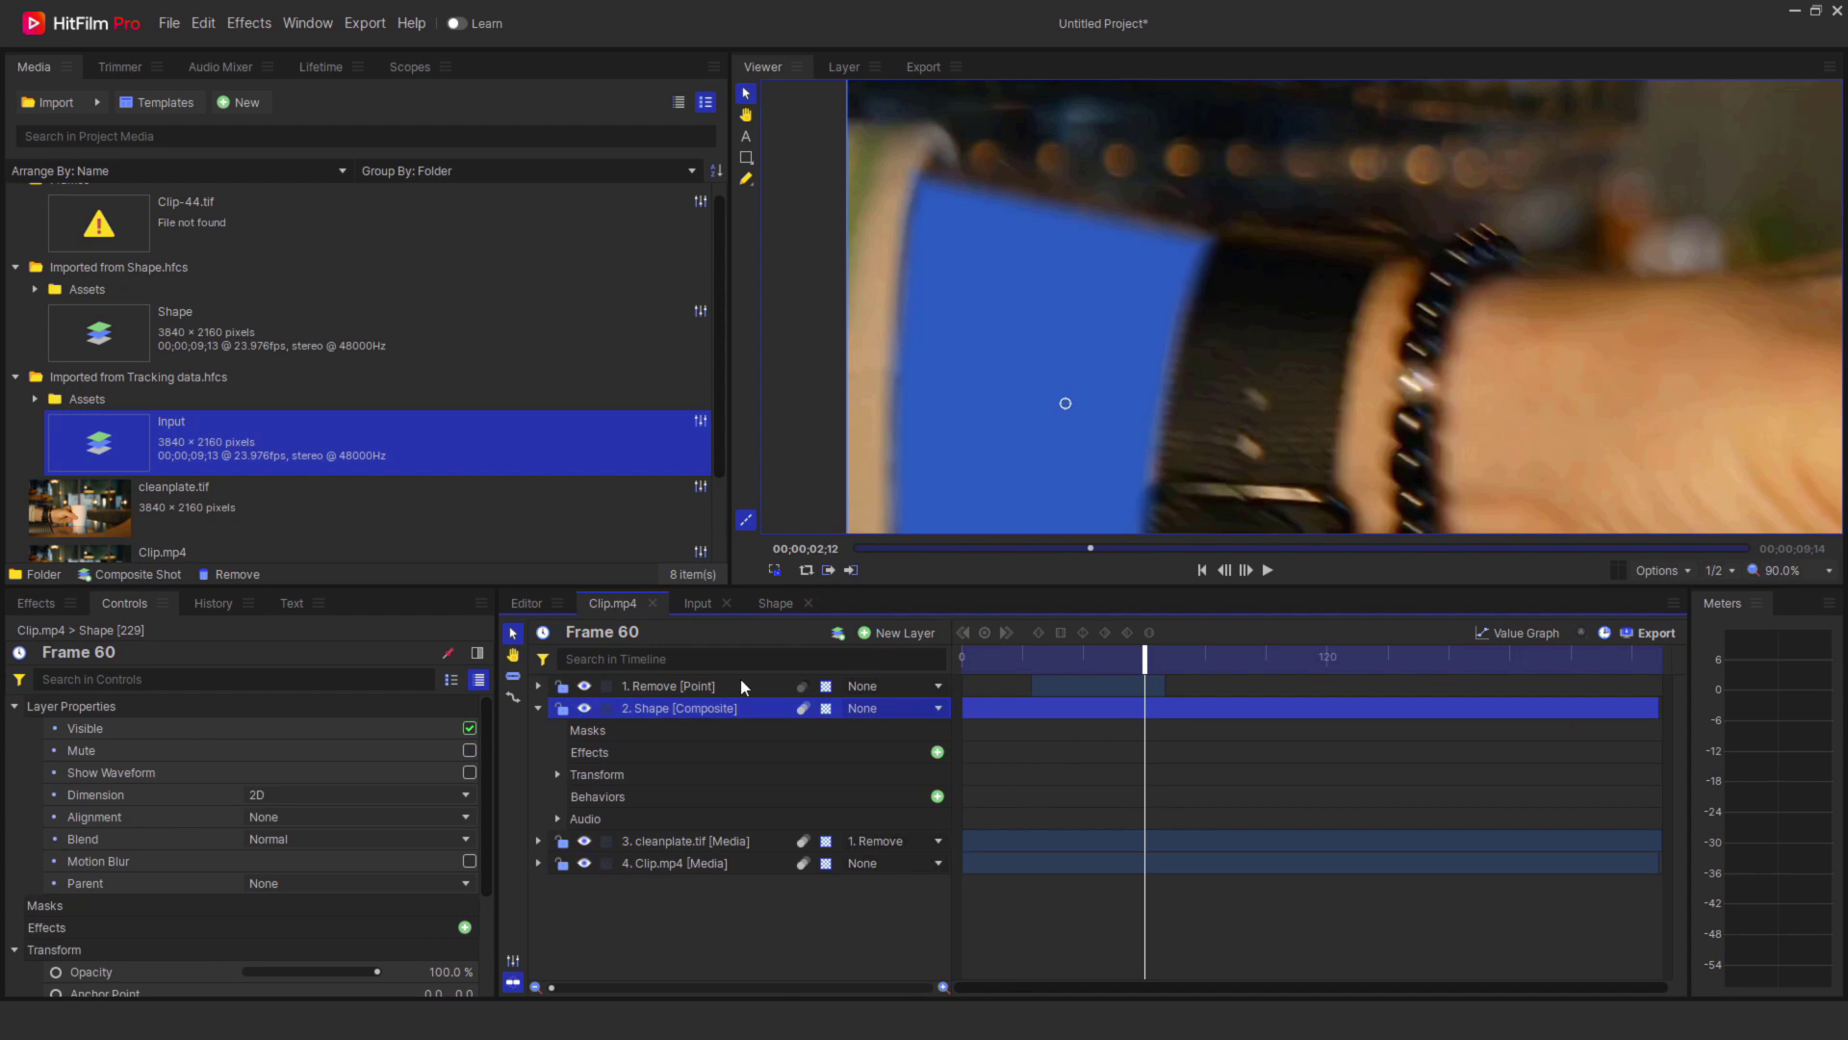
Hide the Shape layer and enable motion blur on the cleanplate.tif layer
left_click(584, 708)
left_click(538, 709)
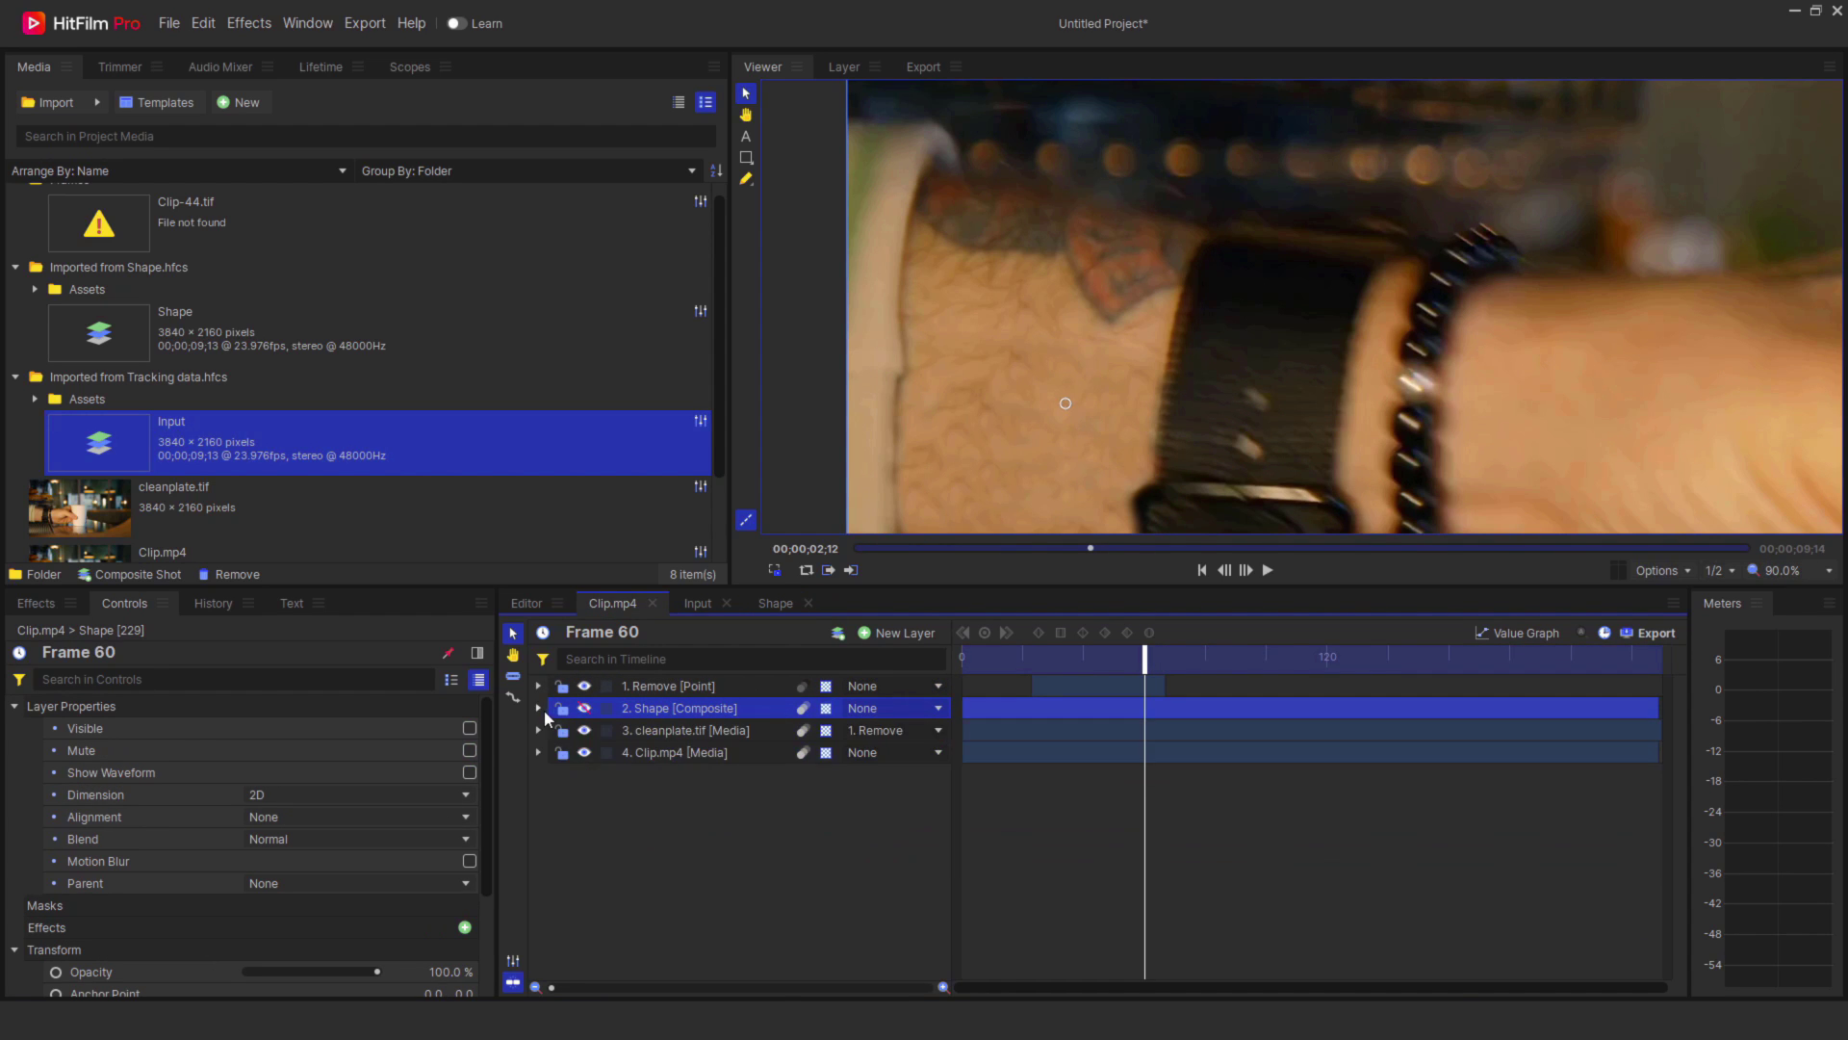
scroll(1182, 378, "down", 2)
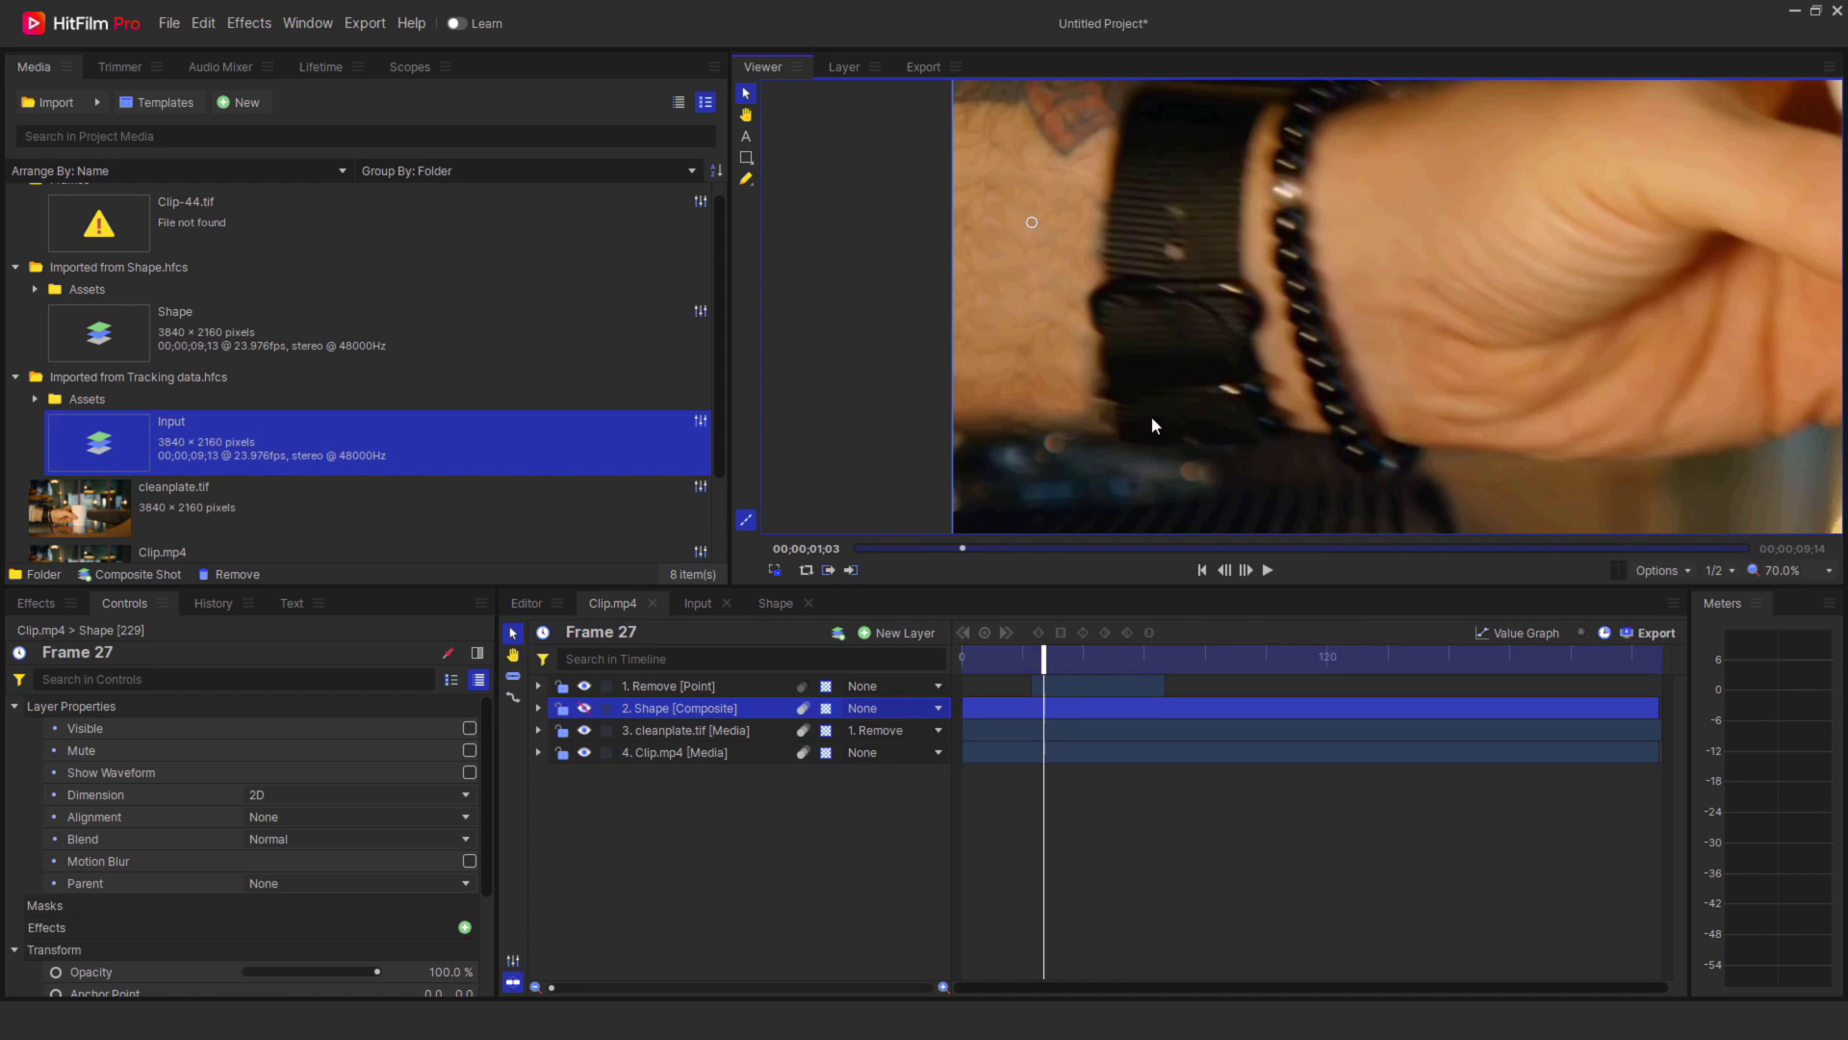
left_click_drag(1152, 416, 1192, 480)
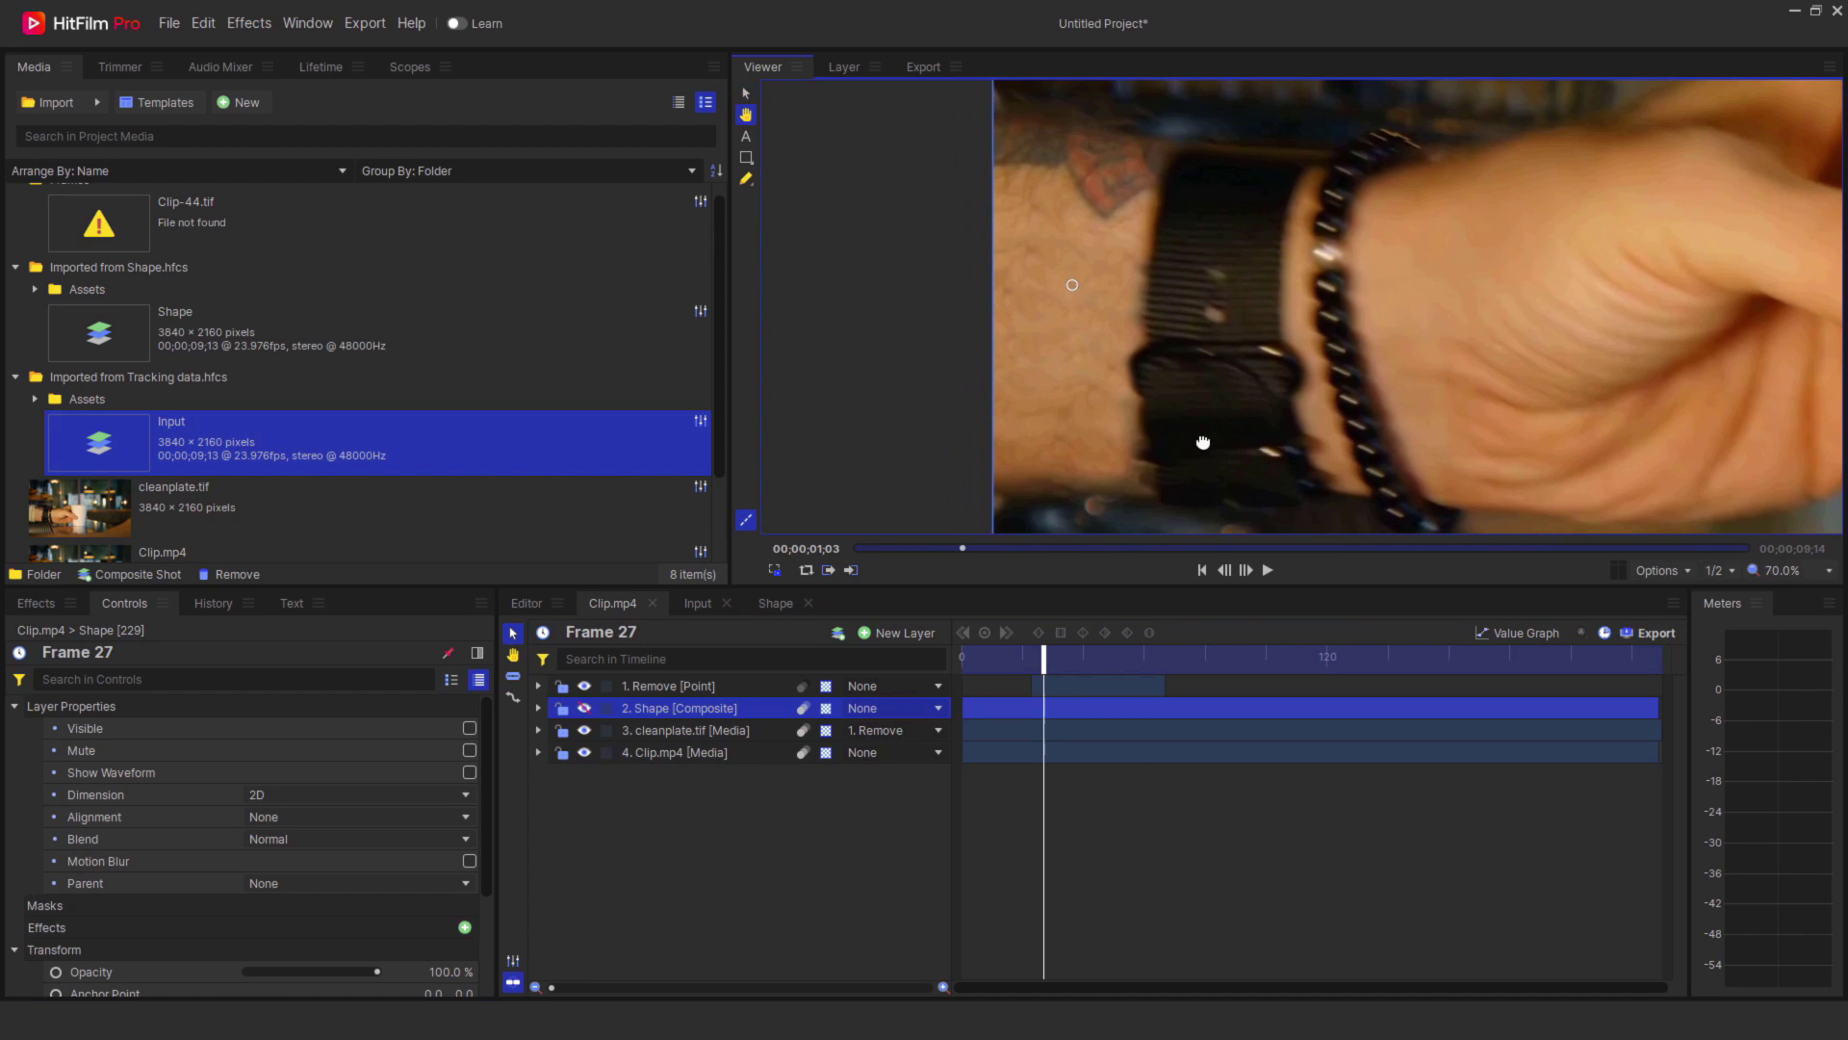
left_click(801, 731)
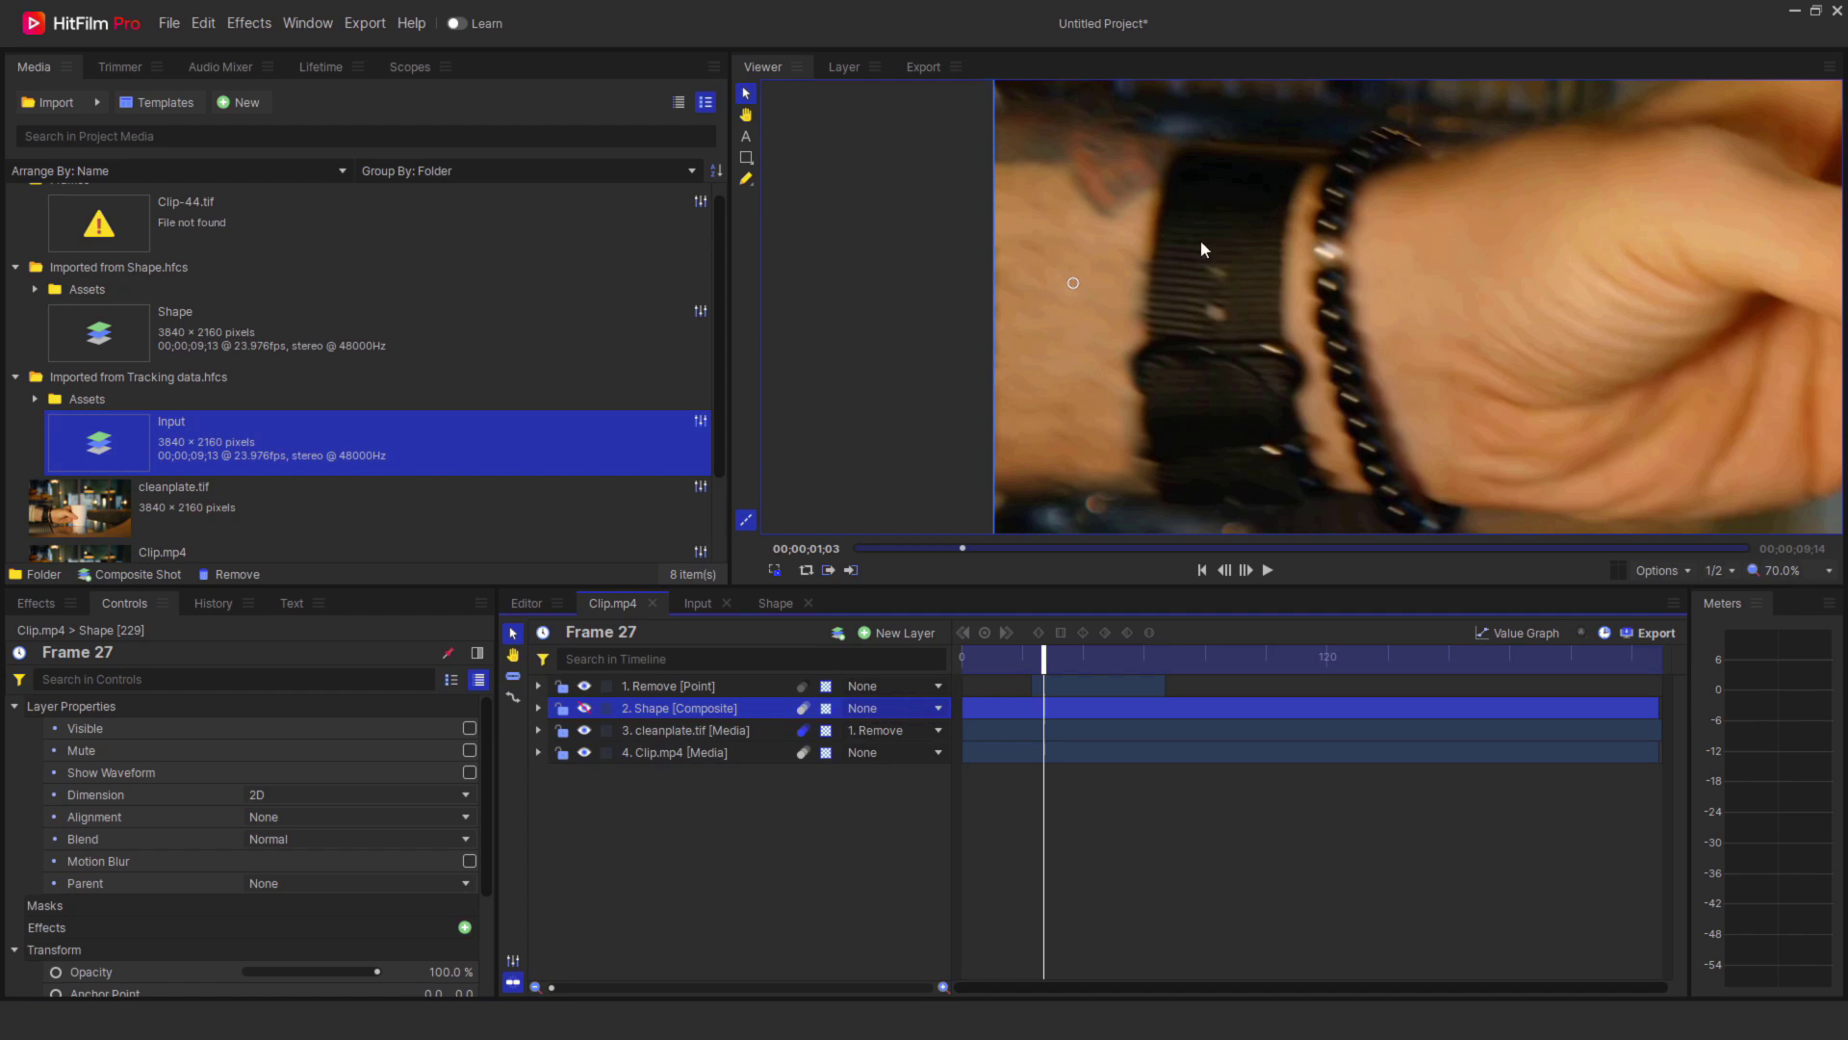
scroll(1078, 241, "down", 5)
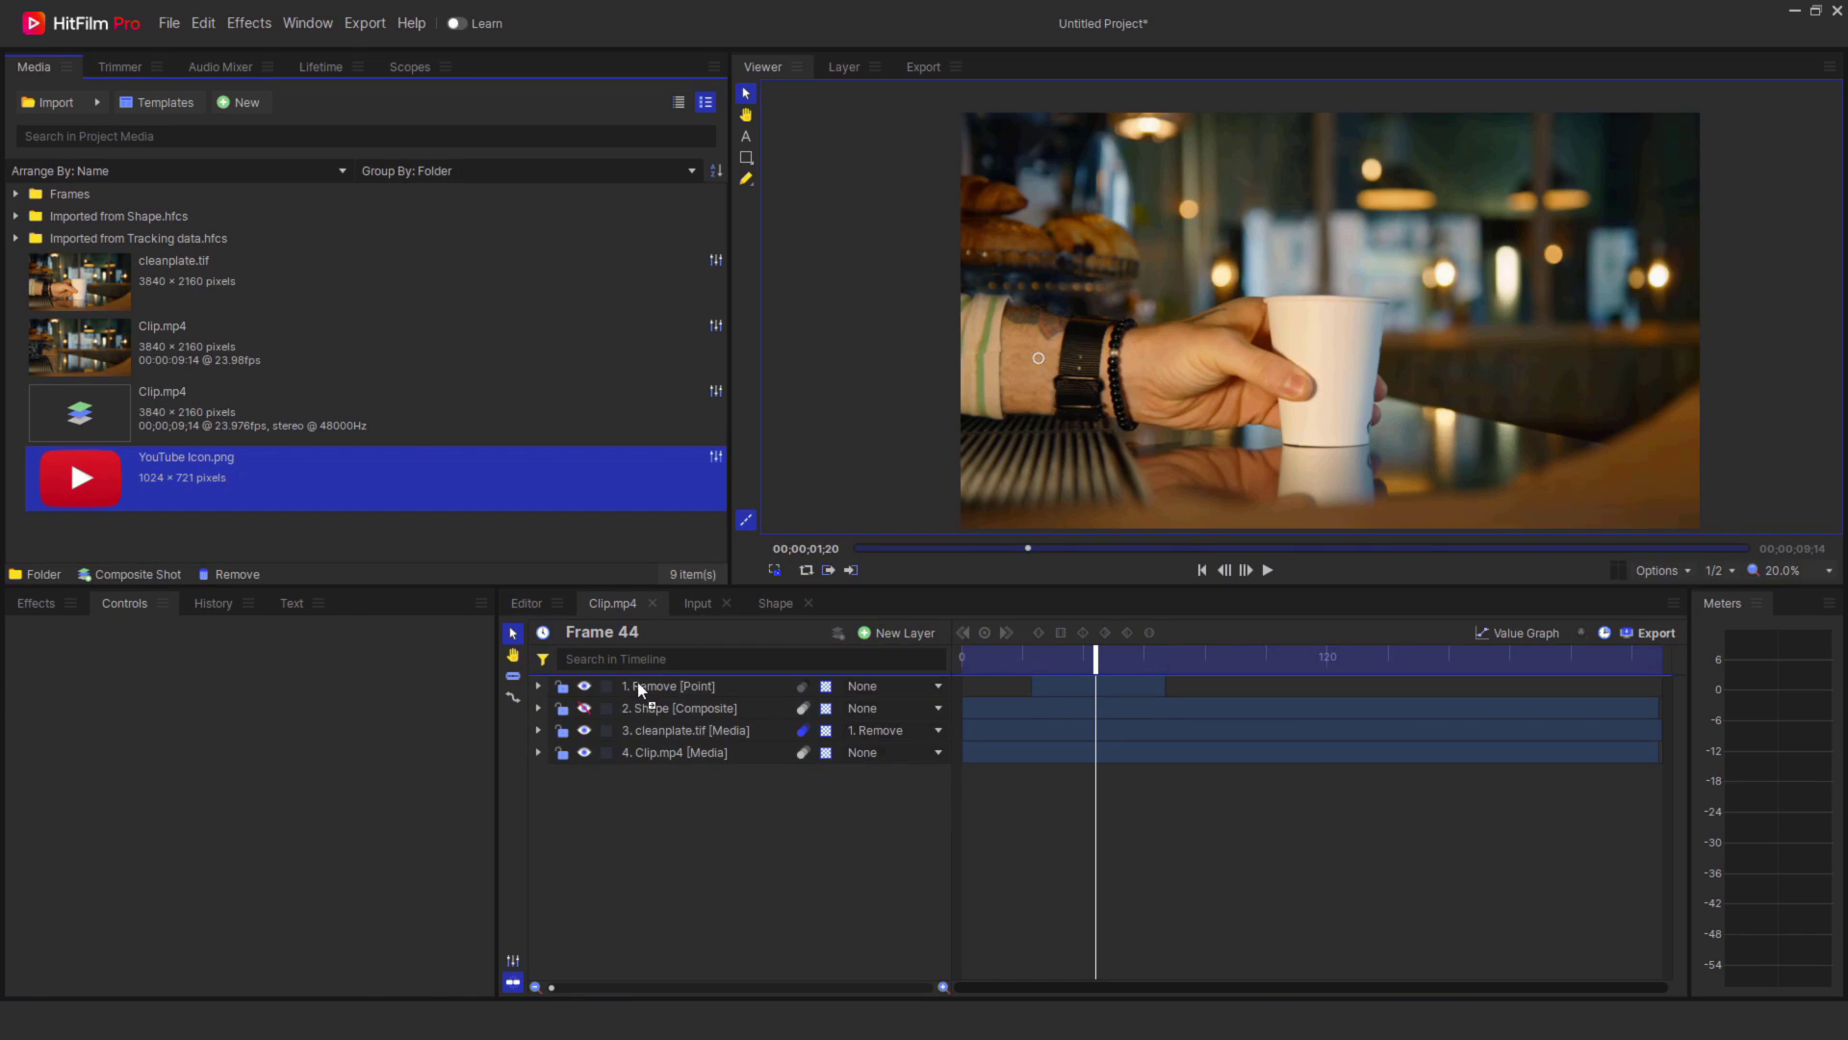
Add YouTube Icon.png above the Remove point layer, scale it to about 23%, and rotate and position it on the forearm beside the watch
left_click_drag(640, 690, 618, 694)
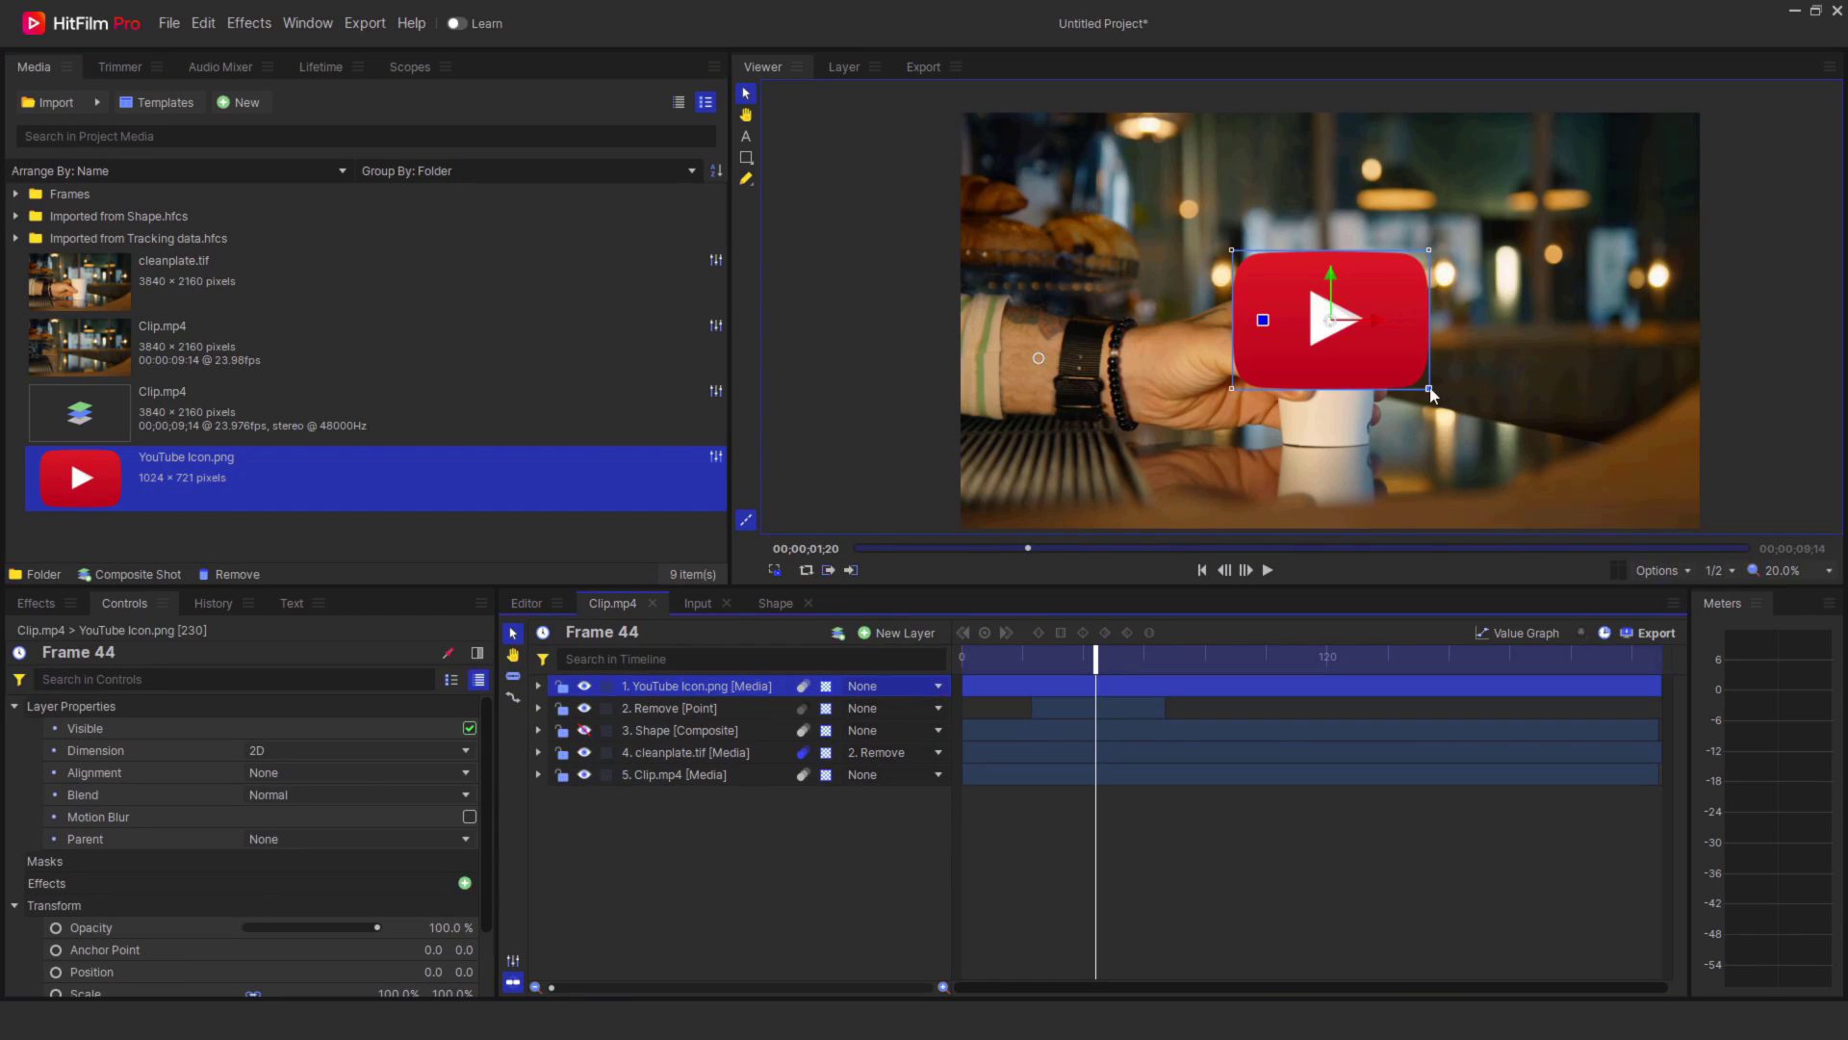
left_click_drag(1430, 393, 1030, 371)
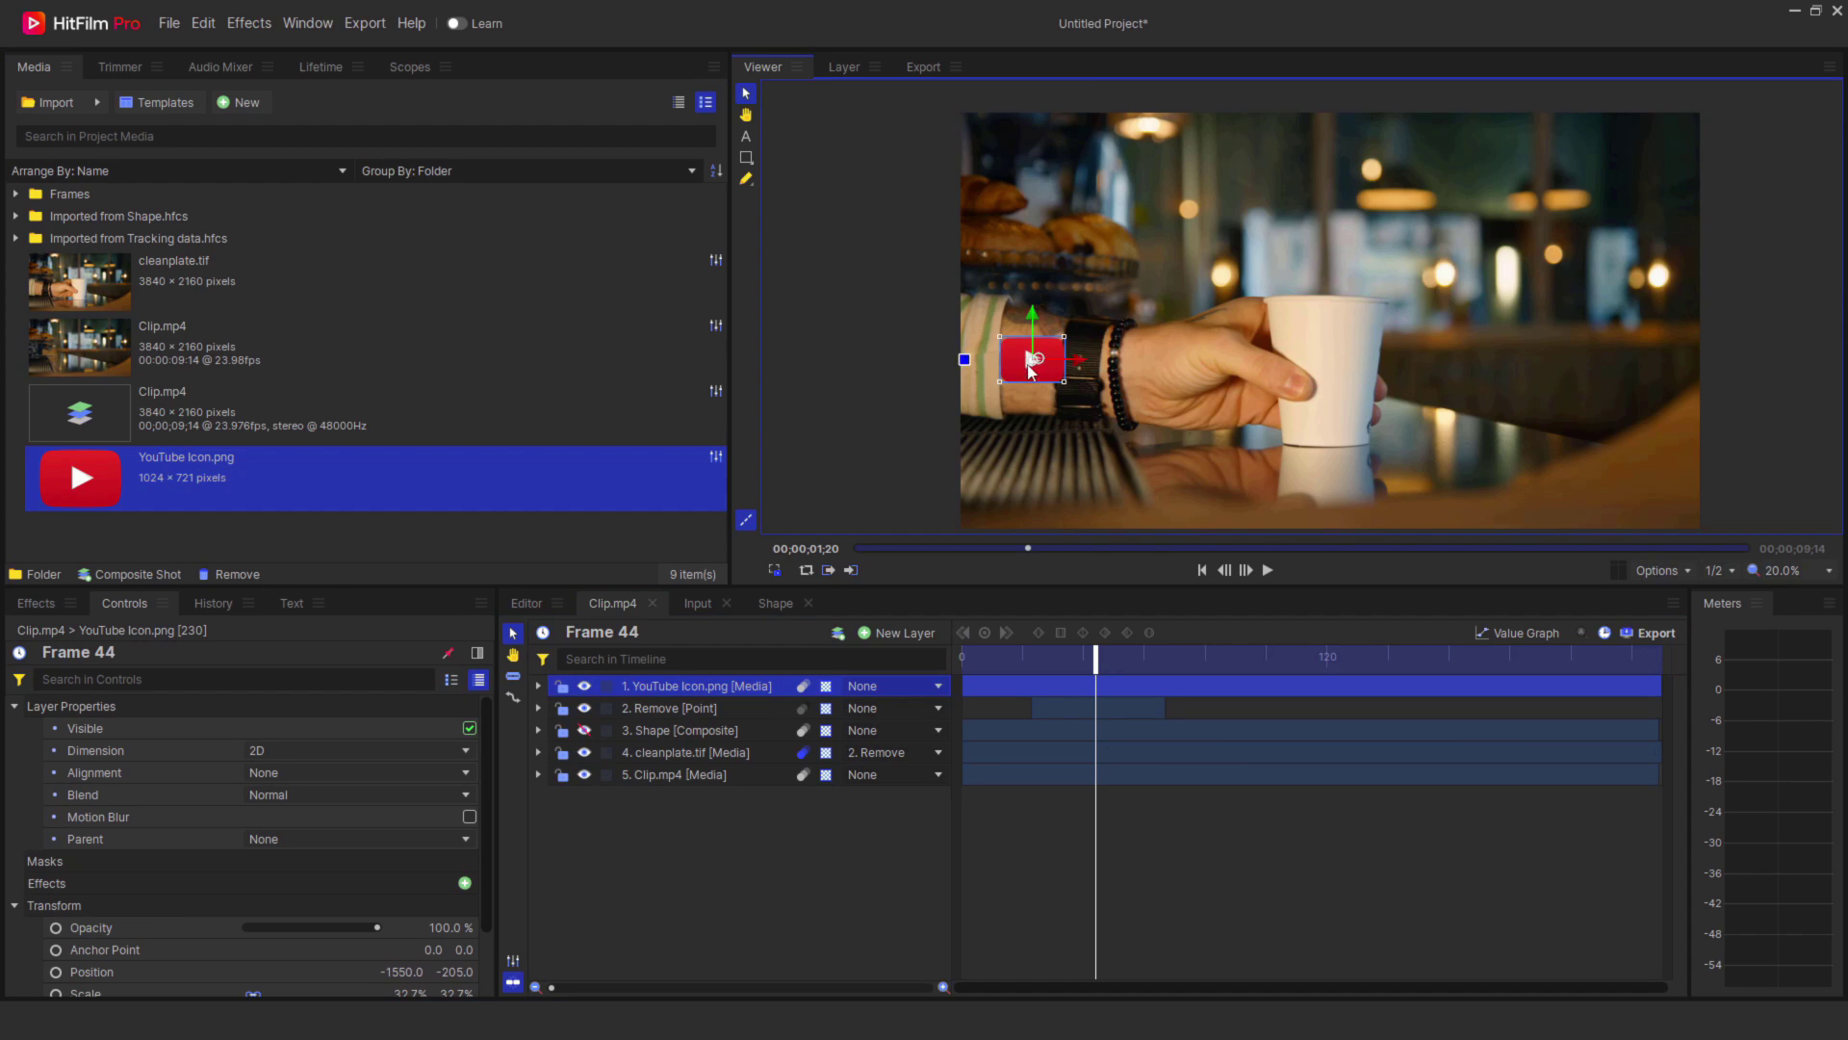
scroll(1030, 371, "up", 3)
left_click_drag(1107, 377, 1084, 360)
left_click_drag(1028, 320, 1019, 332)
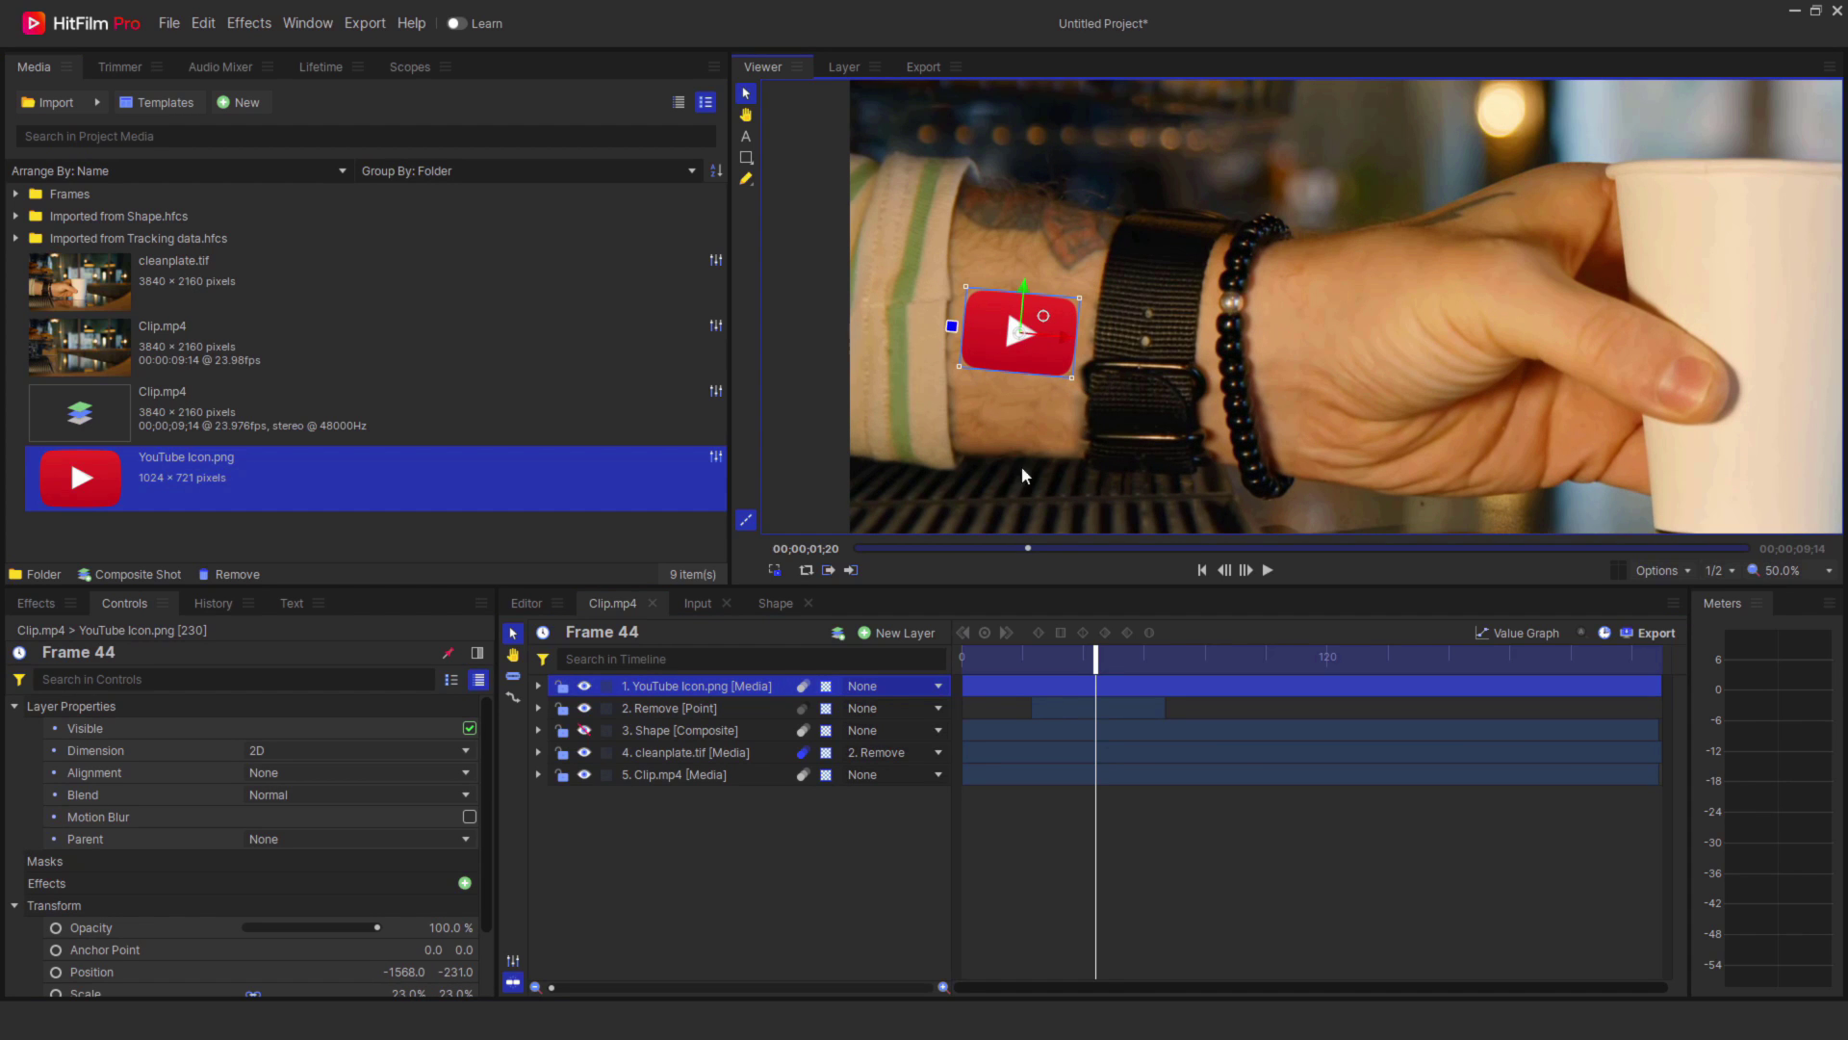
Duplicate the cleanplate.tif layer above YouTube Icon.png and set the duplicate's opacity to 73%
left_click(689, 732)
left_click(691, 749)
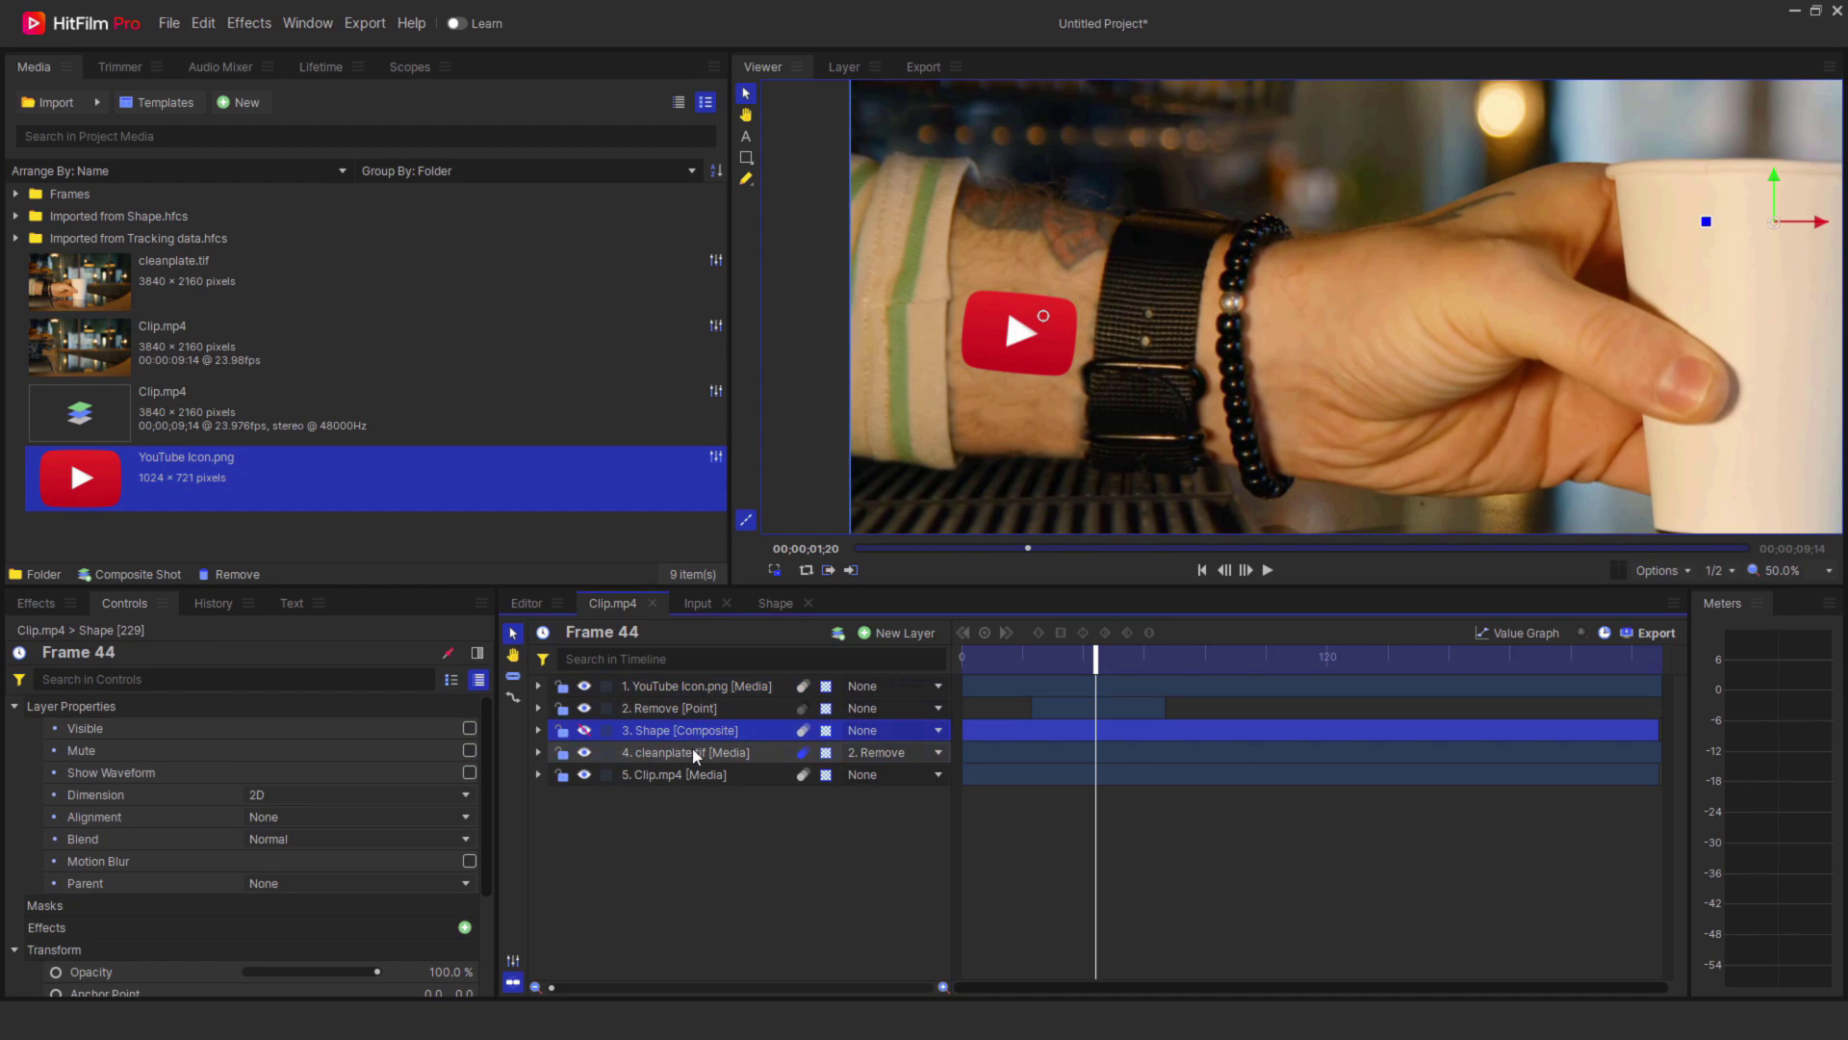
key("ctrl+d")
key("t")
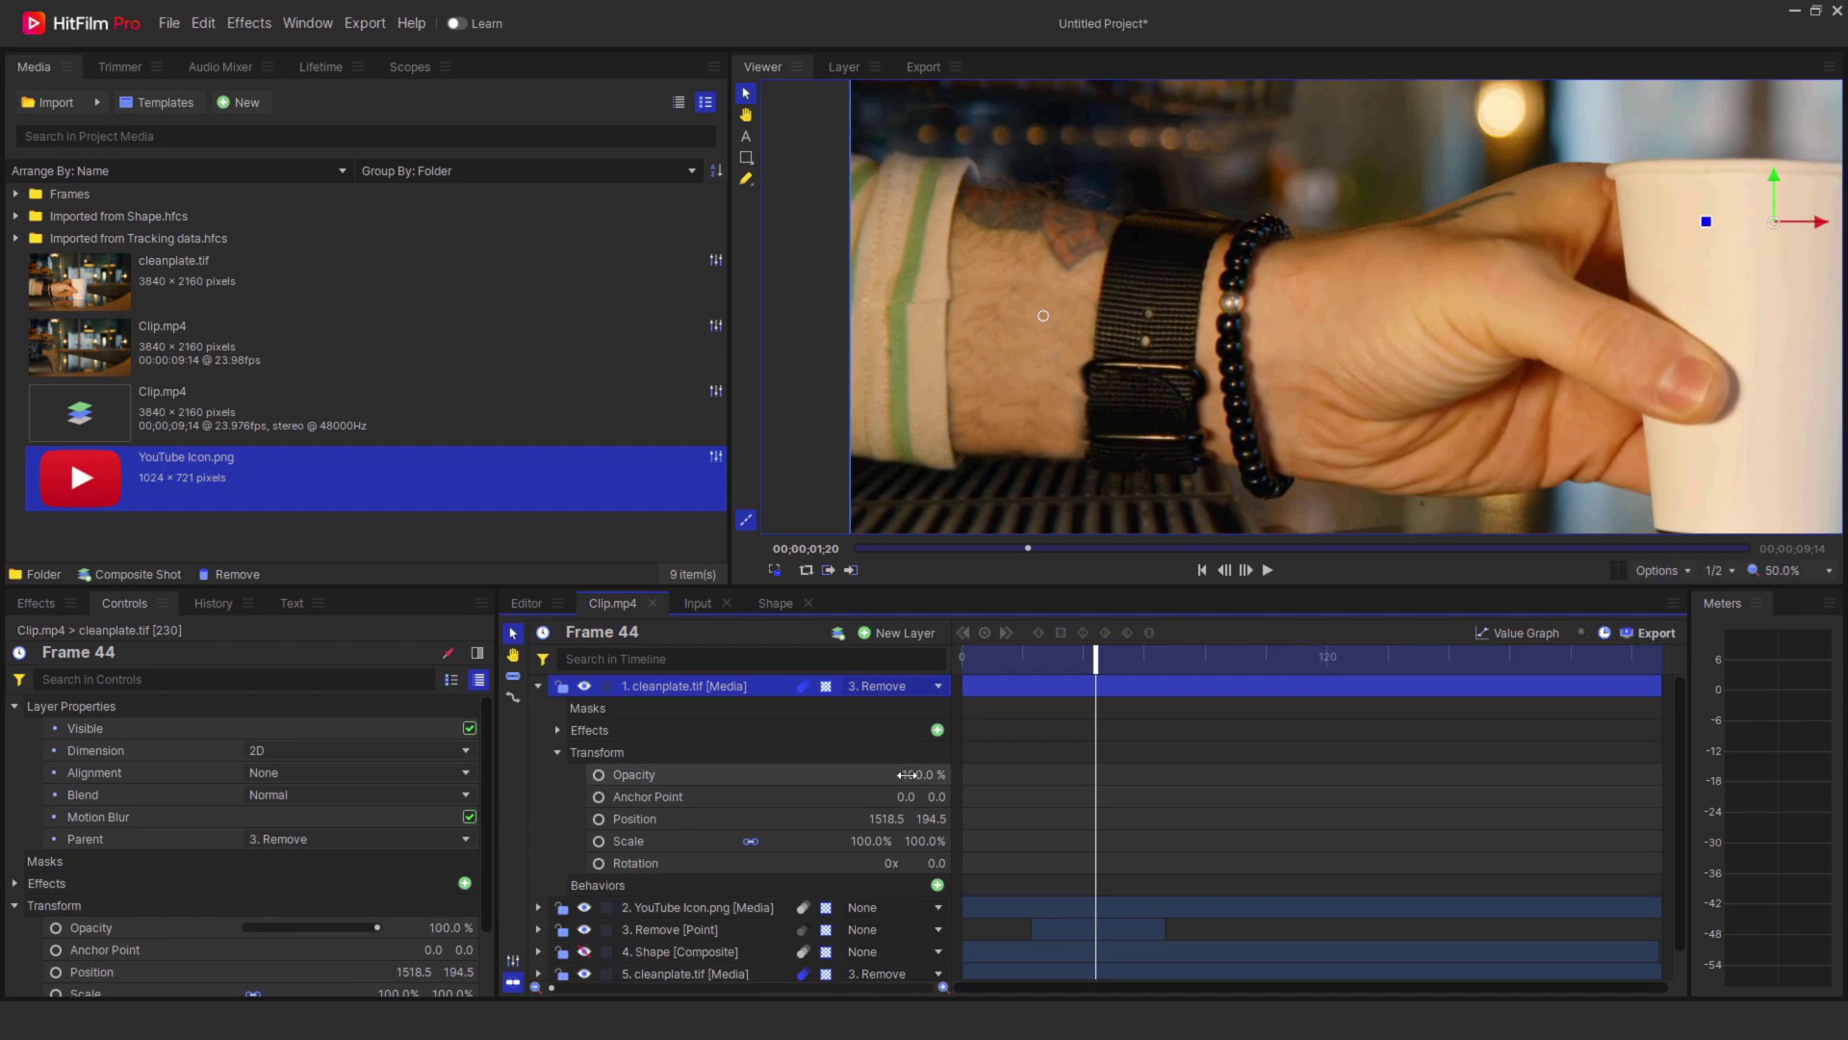
left_click_drag(909, 774, 874, 774)
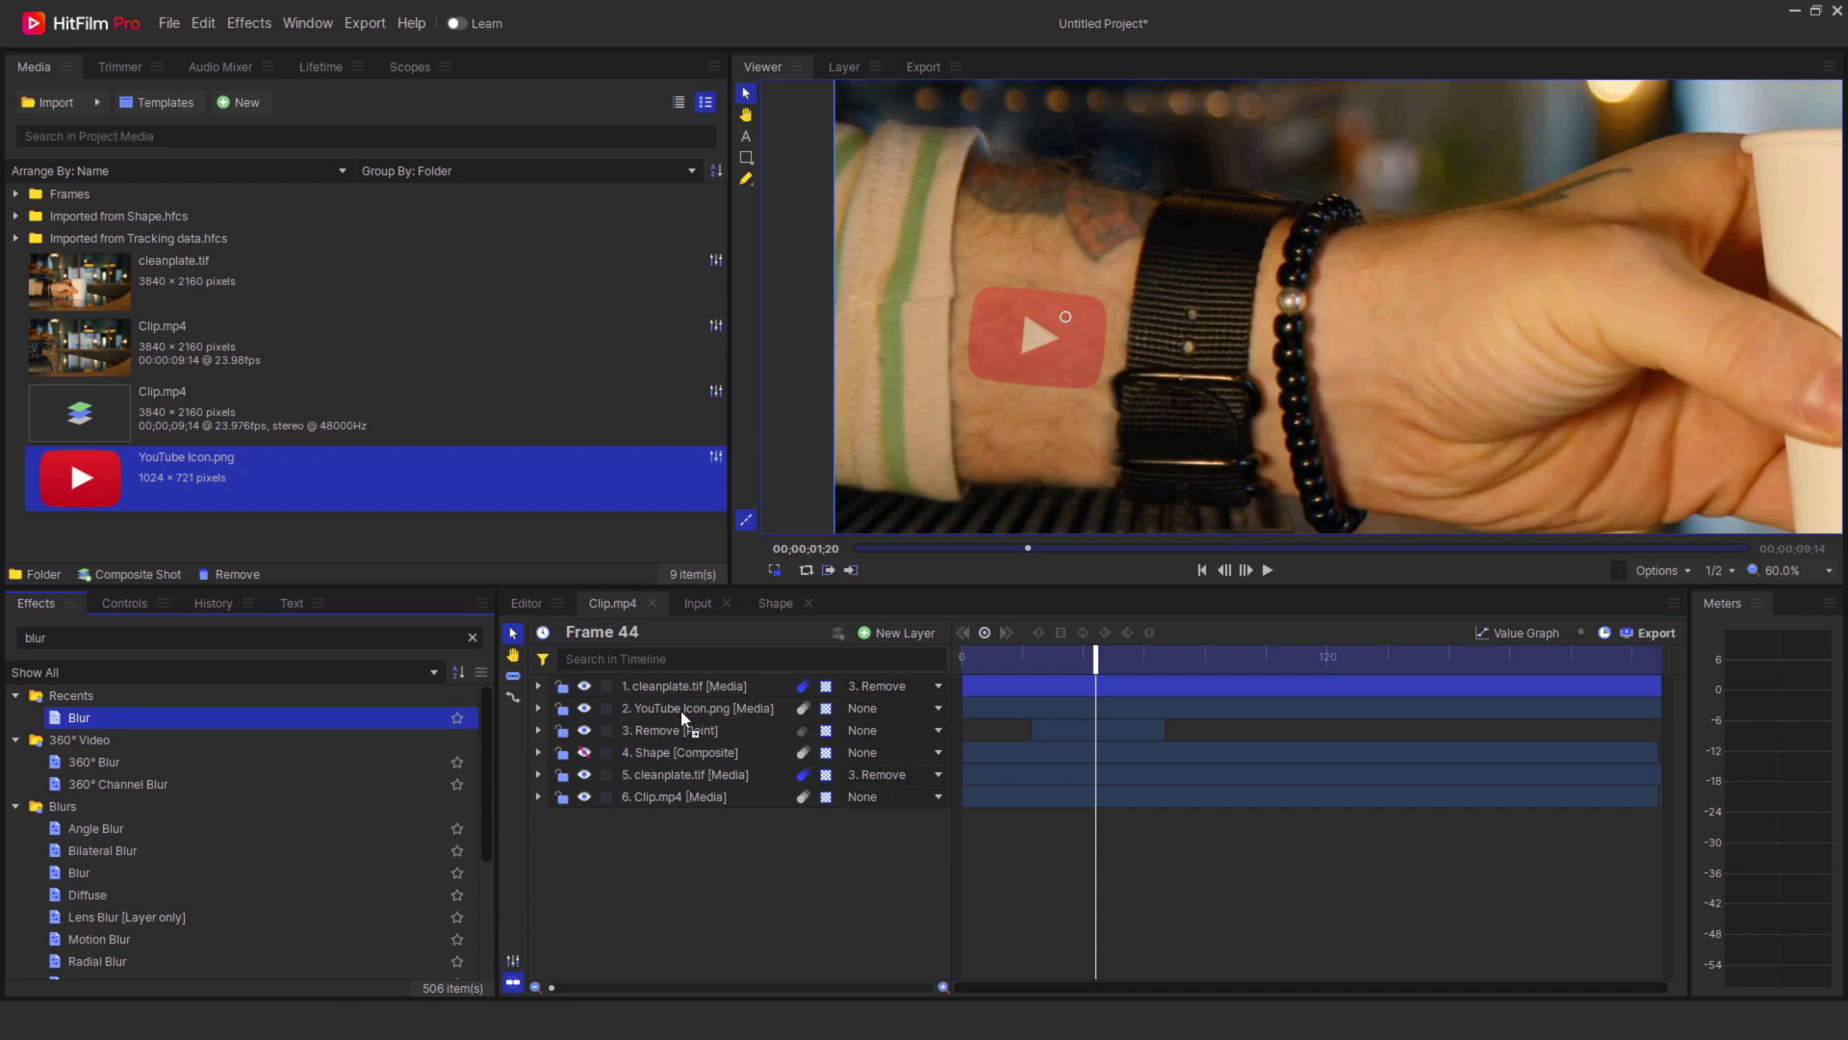
Apply the Blur effect to the YouTube Icon.png layer with a radius of 20 px
left_click_drag(87, 717, 674, 707)
left_click(576, 774)
left_click_drag(919, 819, 826, 851)
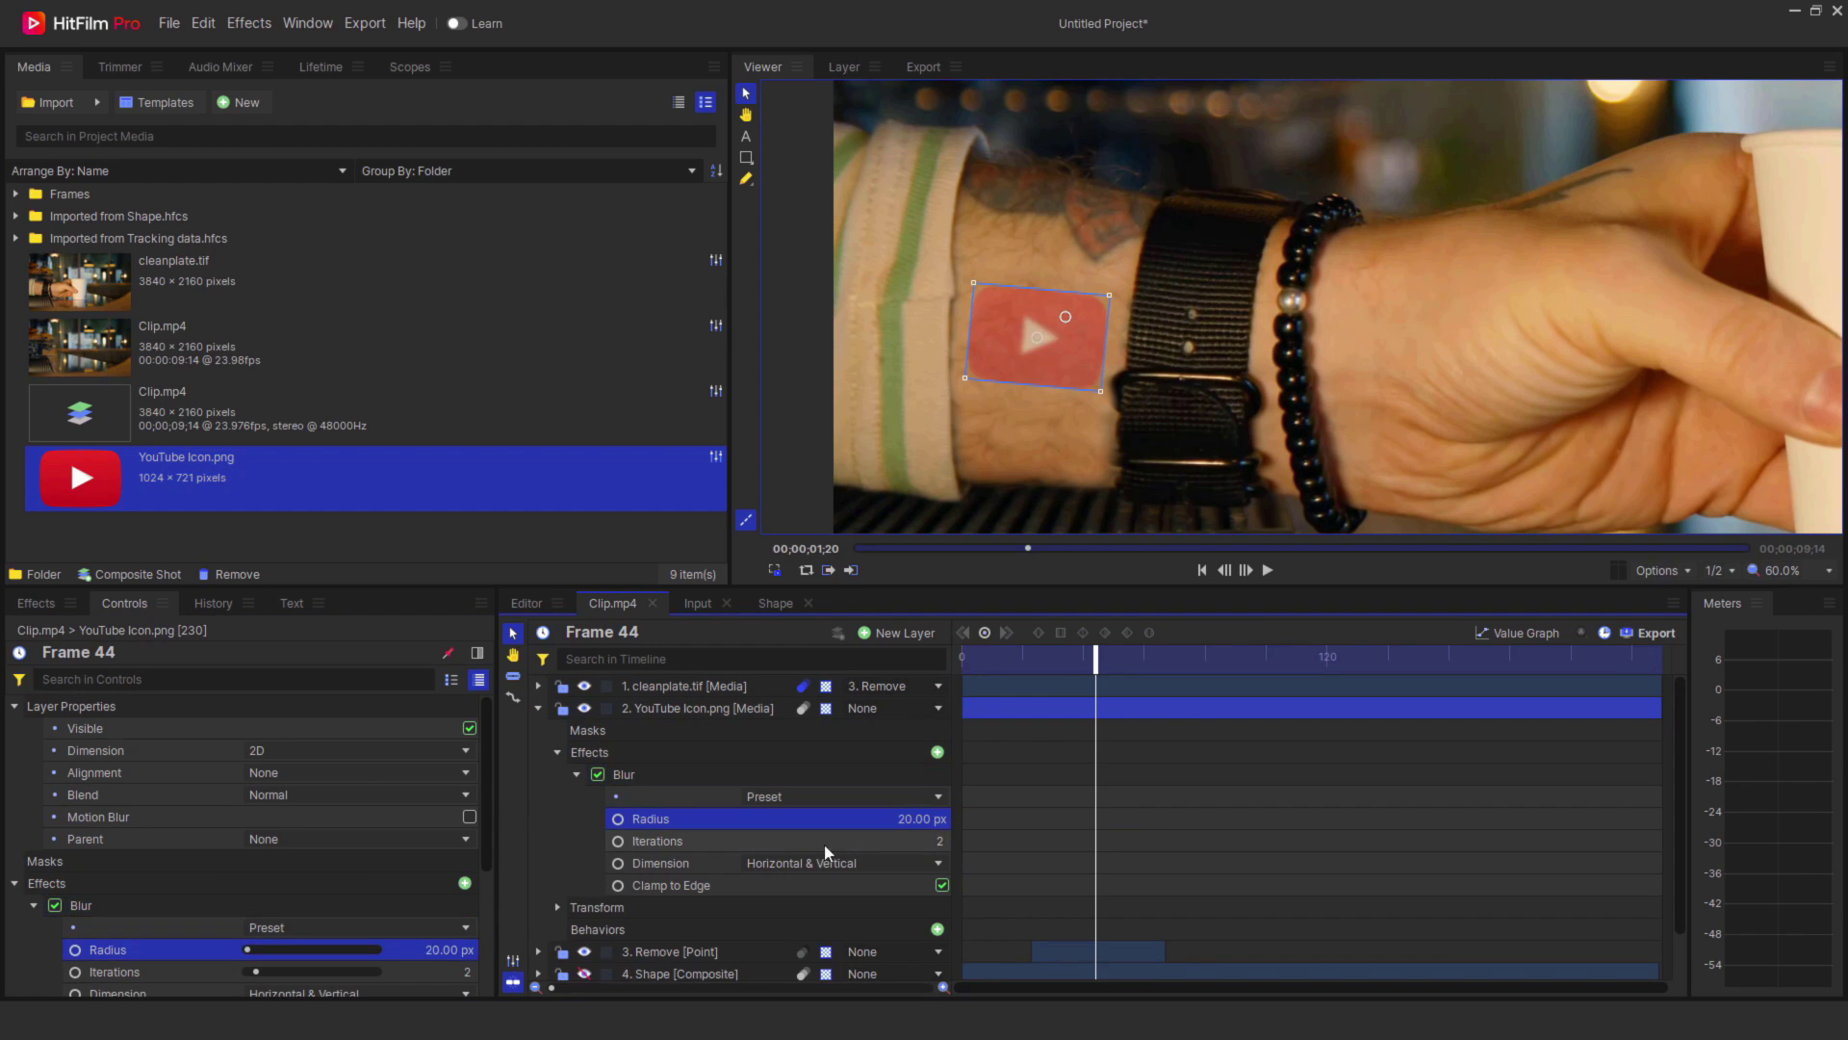